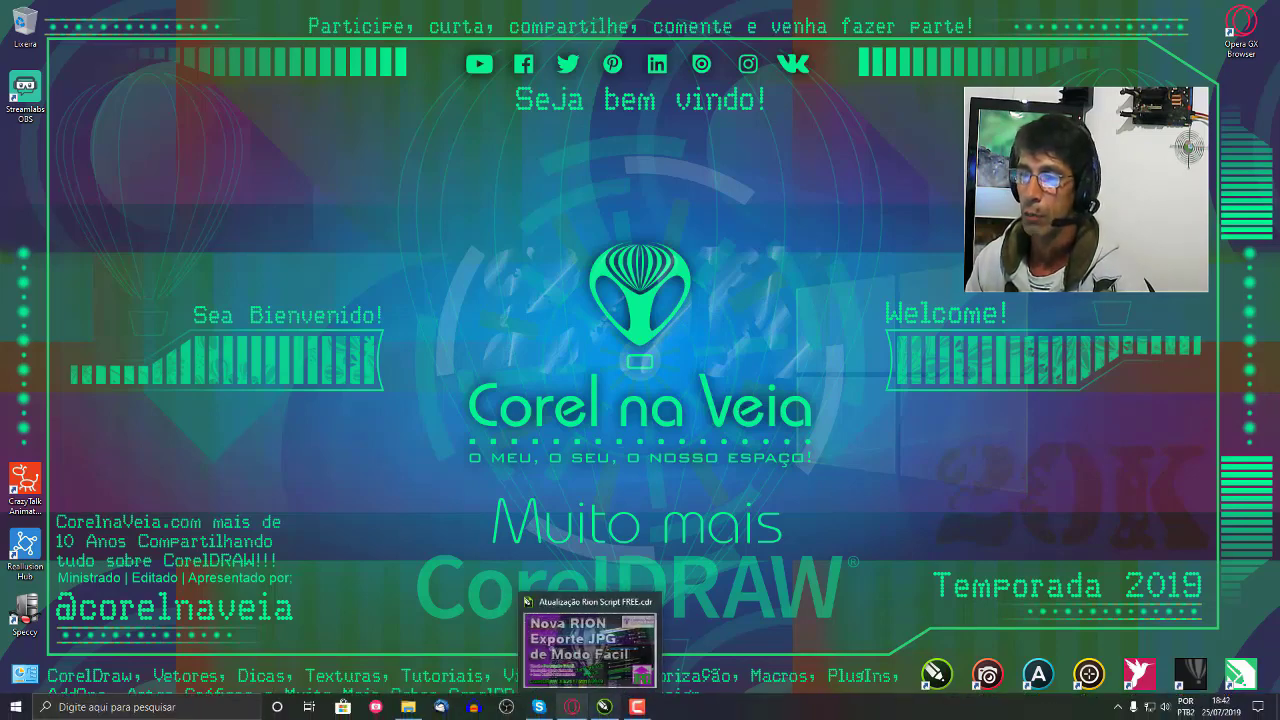
# Step: Switch to the Corel na Veia YouTube channel page in Opera and highlight its subscriber count
pyautogui.click(570, 650)
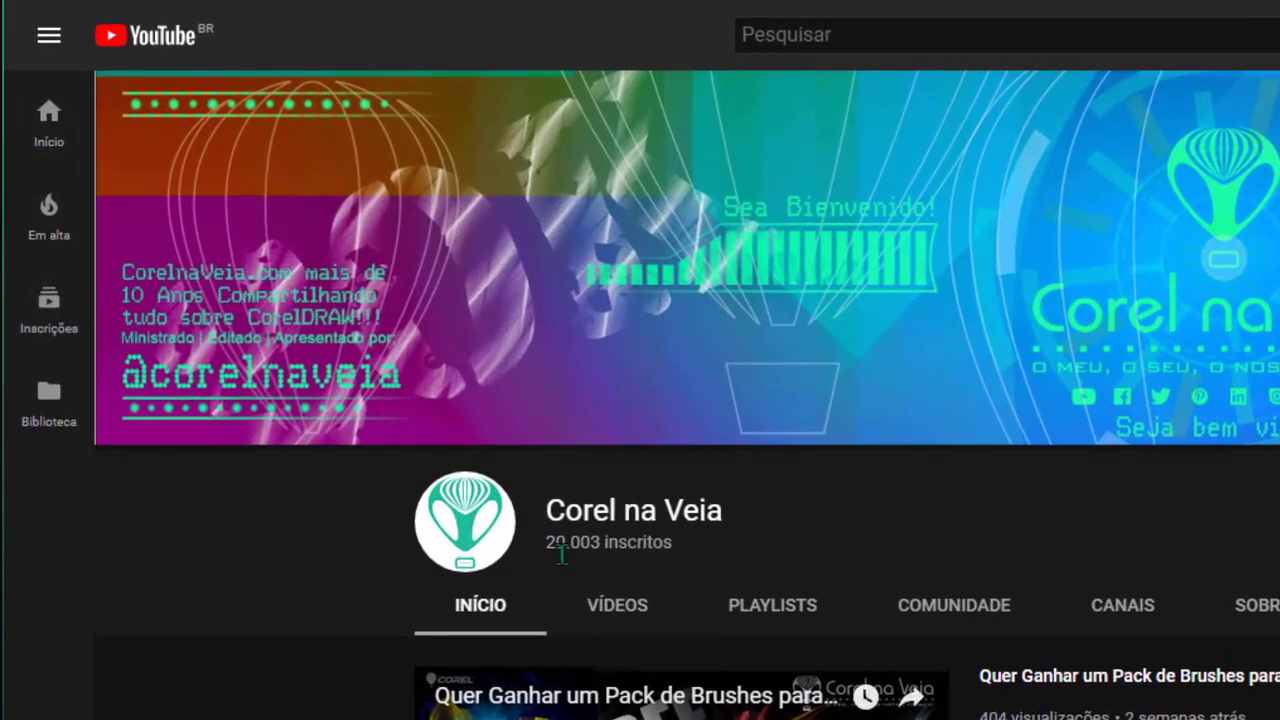
pyautogui.moveTo(332, 357); pyautogui.dragTo(370, 360)
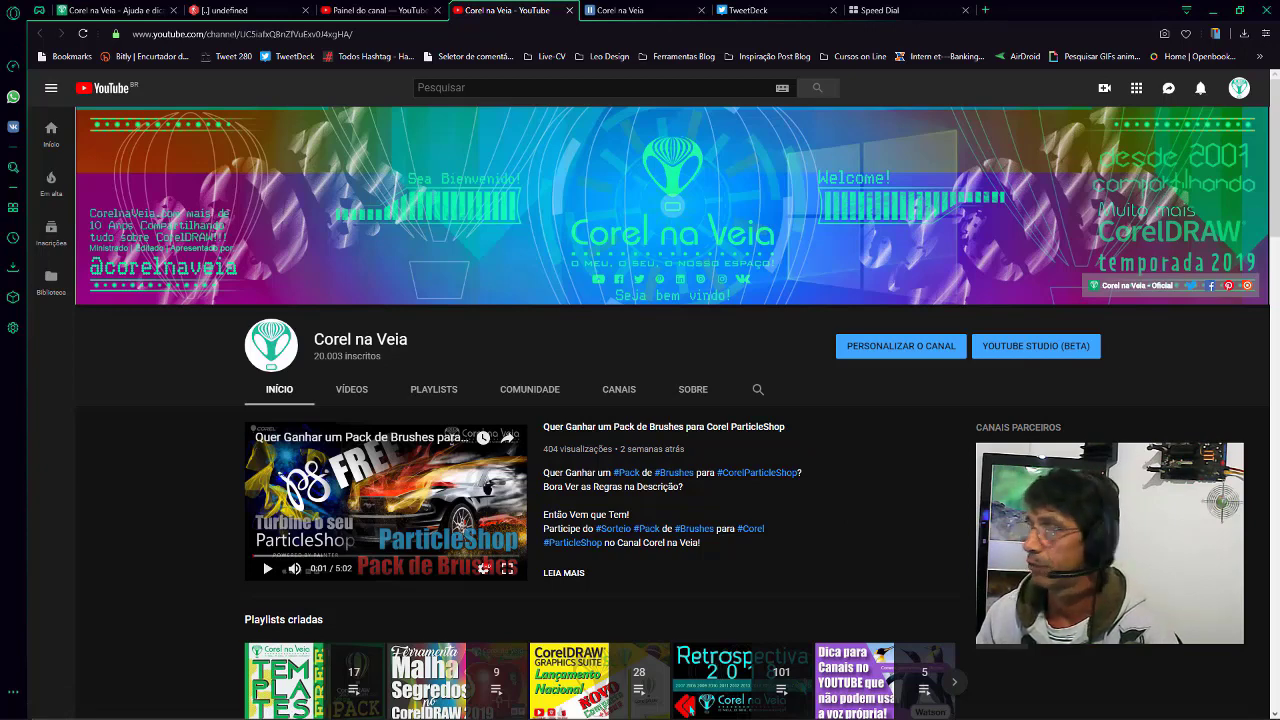
# Step: Minimize Opera and restore CorelDRAW showing Atualização Rion Script FREE.cdr
pyautogui.click(1210, 14)
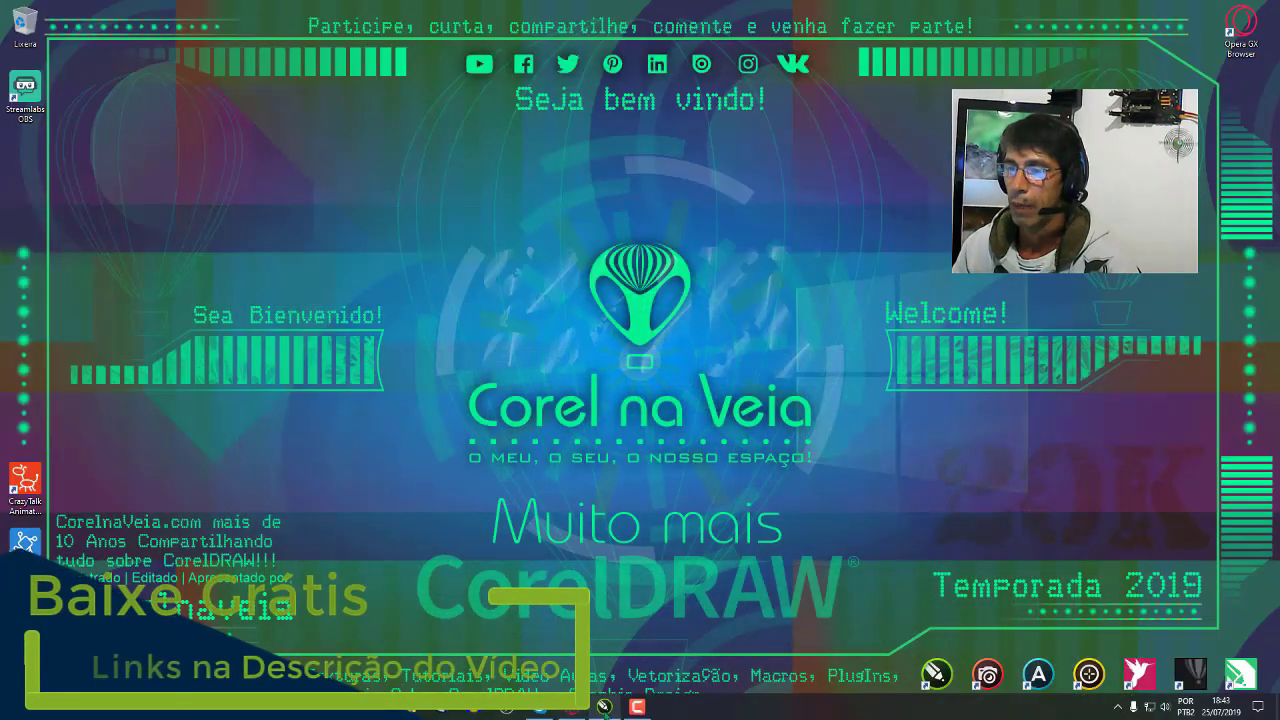
pyautogui.moveTo(604, 707)
pyautogui.click(600, 648)
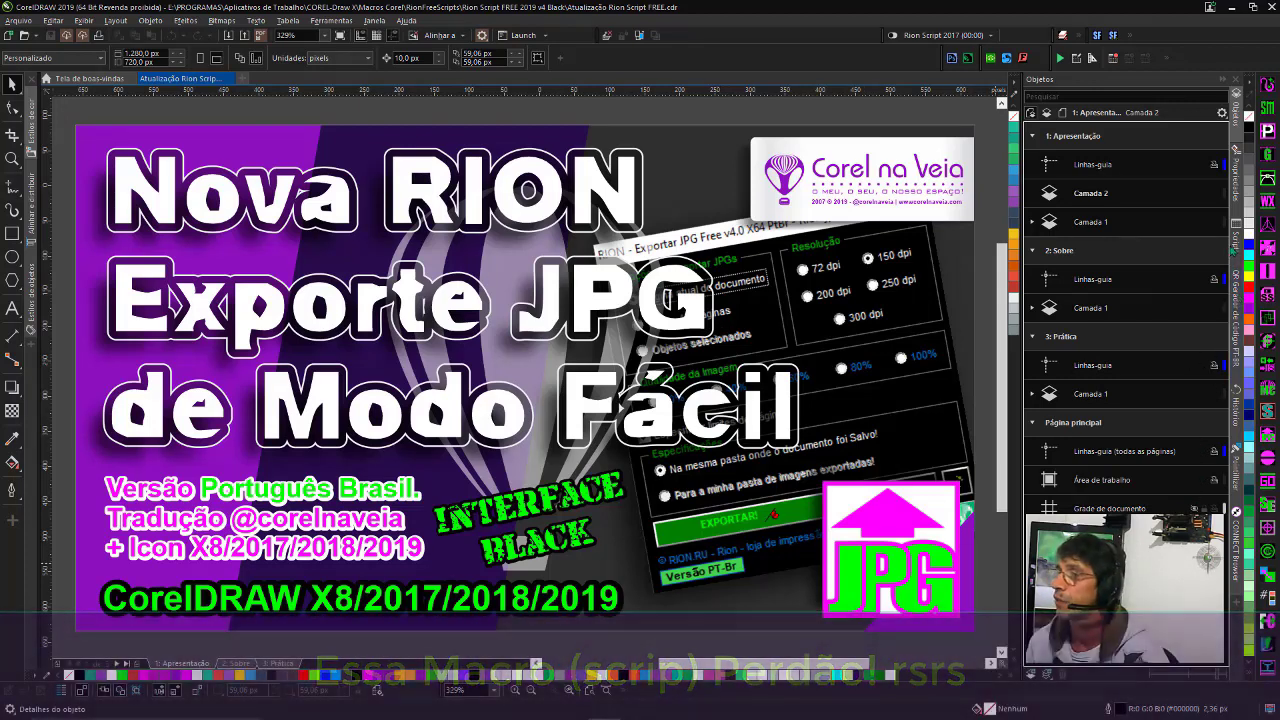
# Step: Open the Scripts docker and expand both RionFreeJpeg macro projects
pyautogui.click(1236, 240)
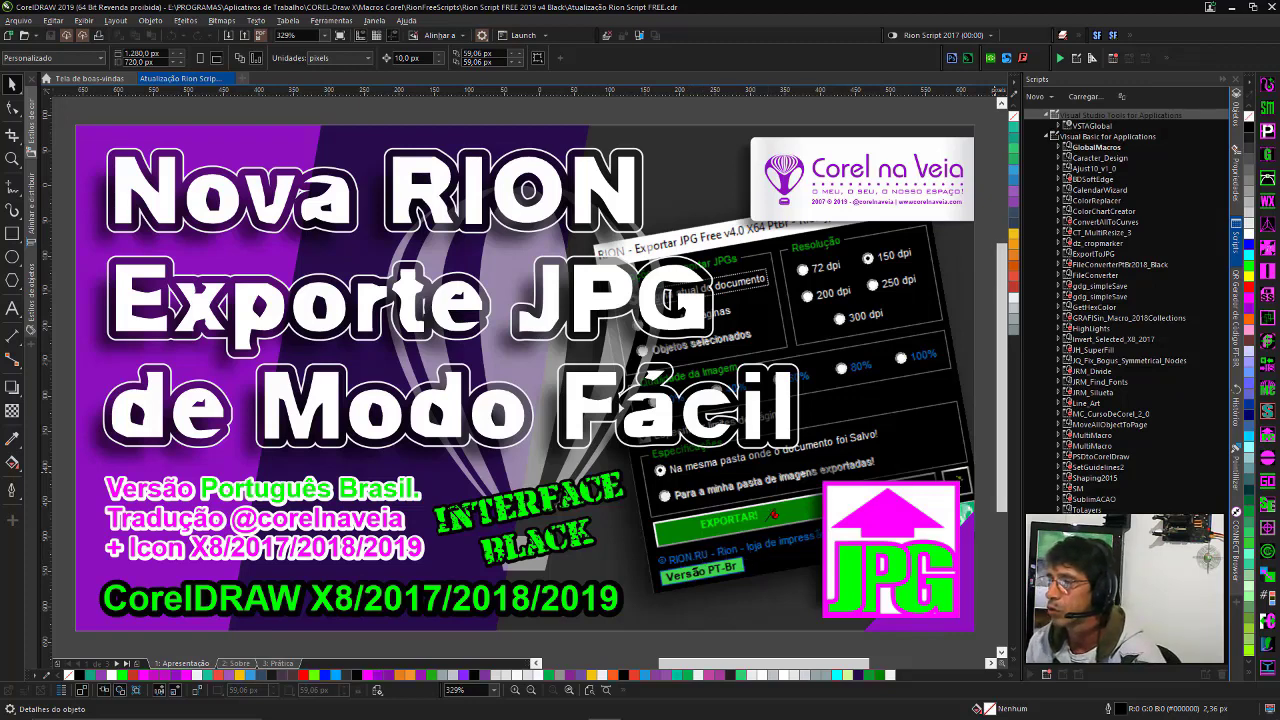
pyautogui.click(1052, 583)
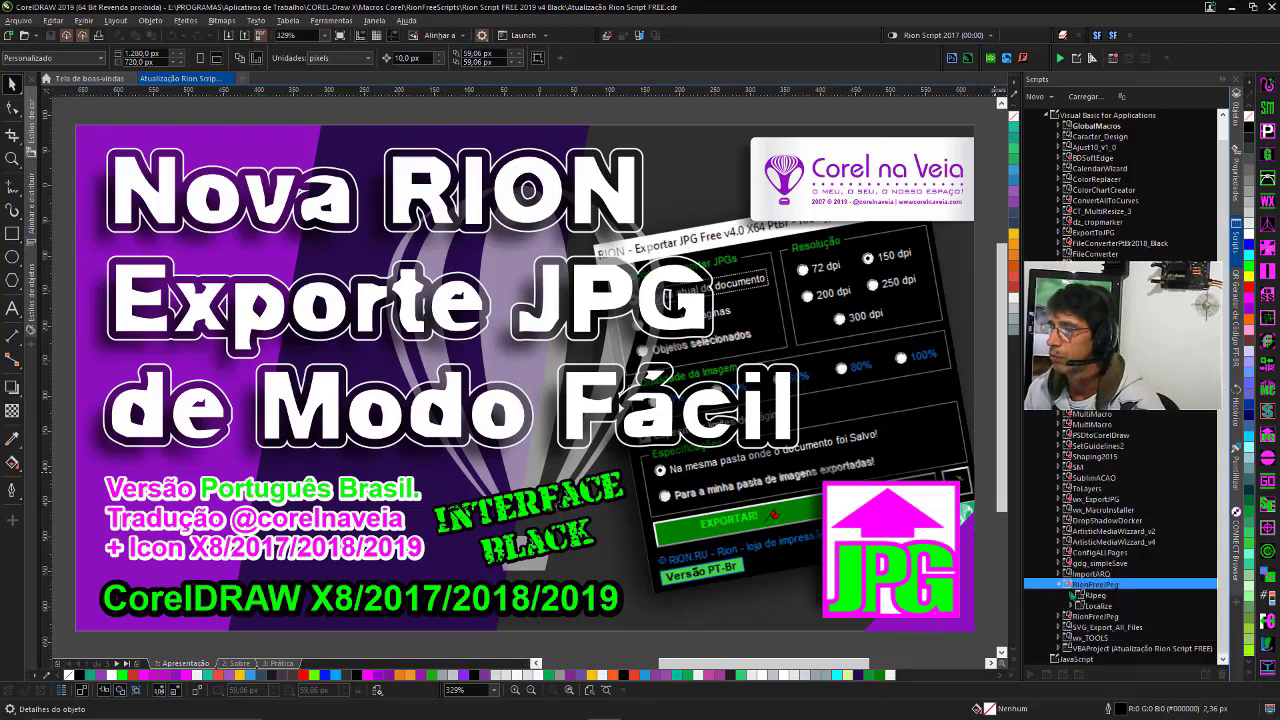
pyautogui.doubleClick(1080, 616)
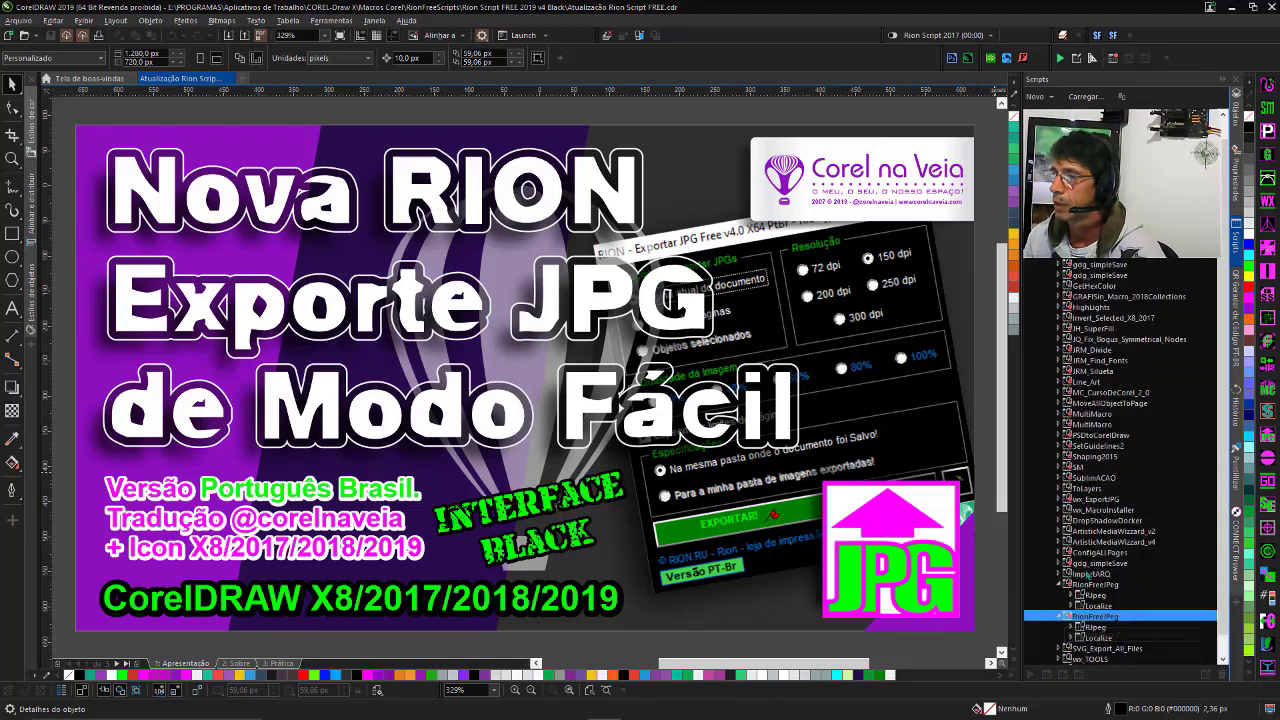
pyautogui.scroll(-1, 1090, 563)
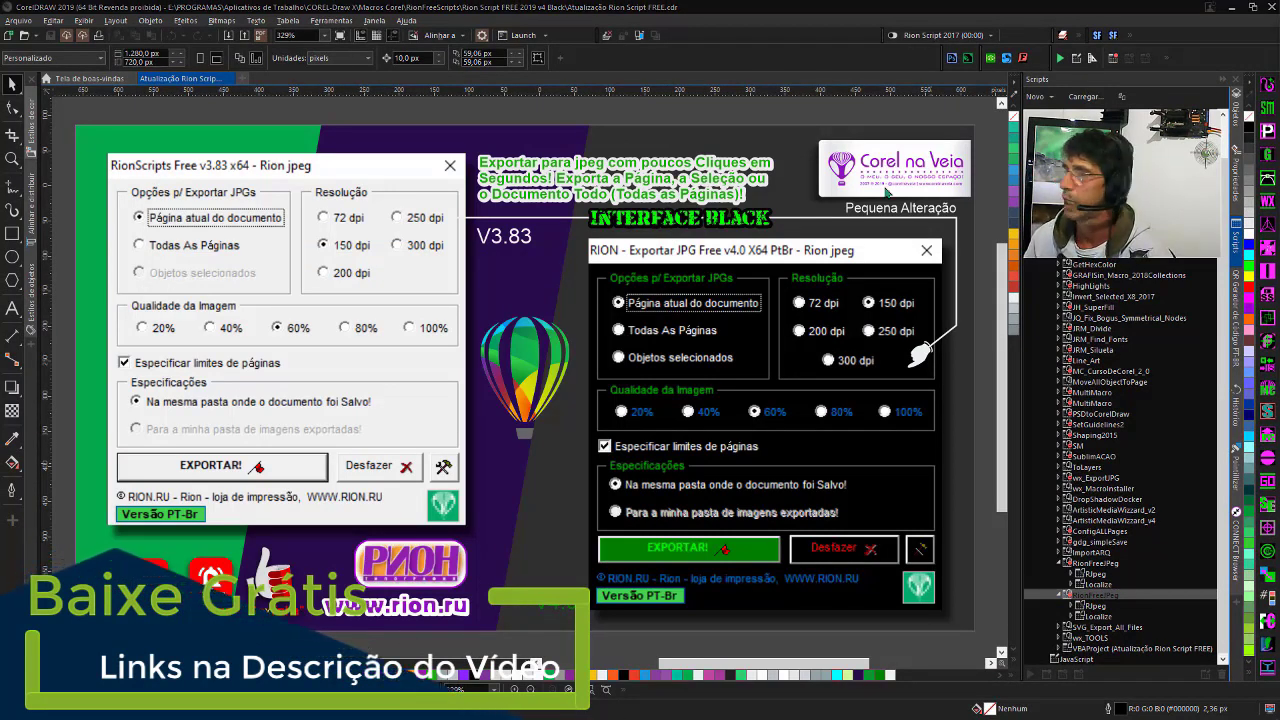
# Step: Maximize Explorer and delete the three Atualização Rion Script FREE JPGs, confirming with Sim
pyautogui.doubleClick(632, 6)
pyautogui.click(231, 110)
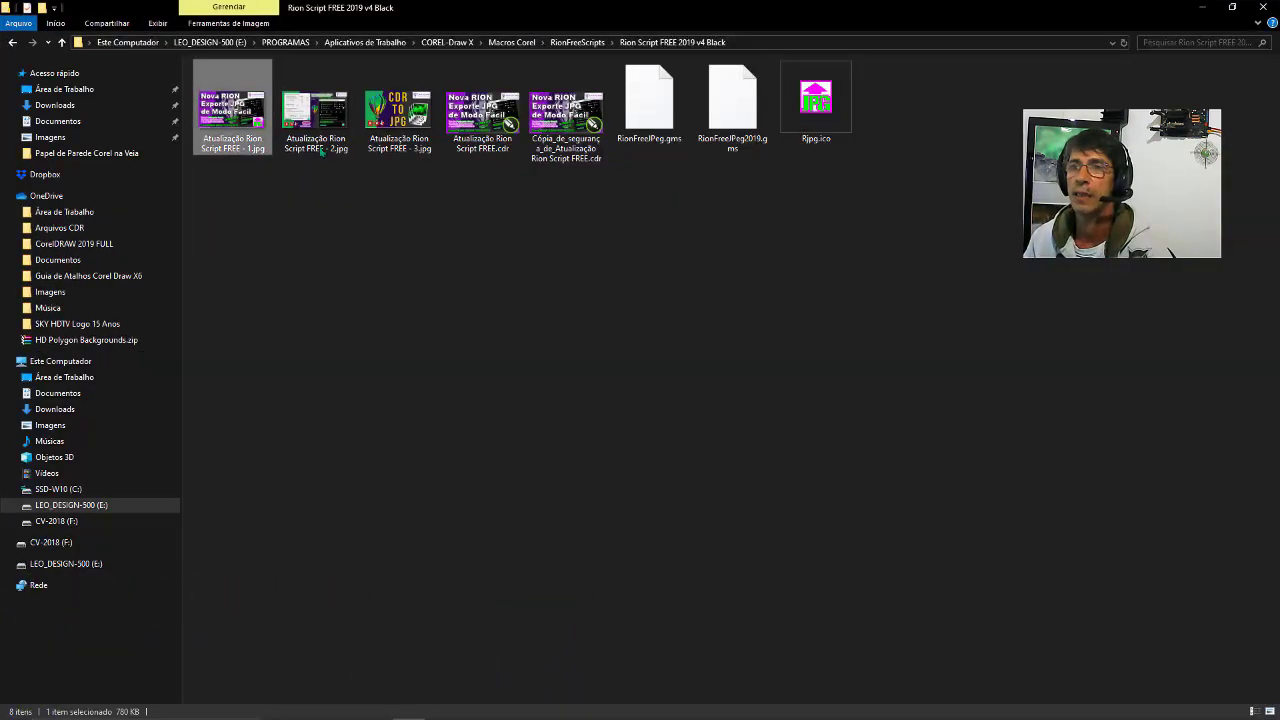
pyautogui.keyDown('shift'); pyautogui.click(411, 133); pyautogui.keyUp('shift')
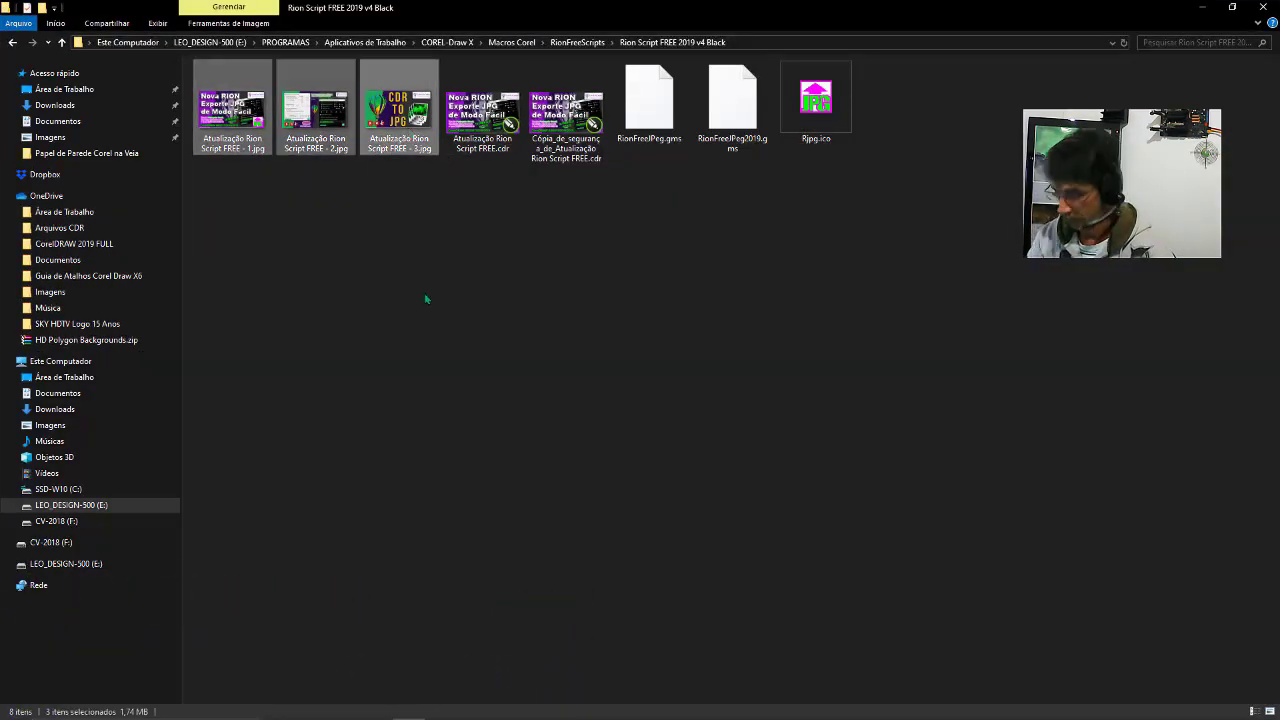
pyautogui.press('Delete')
pyautogui.click(695, 384)
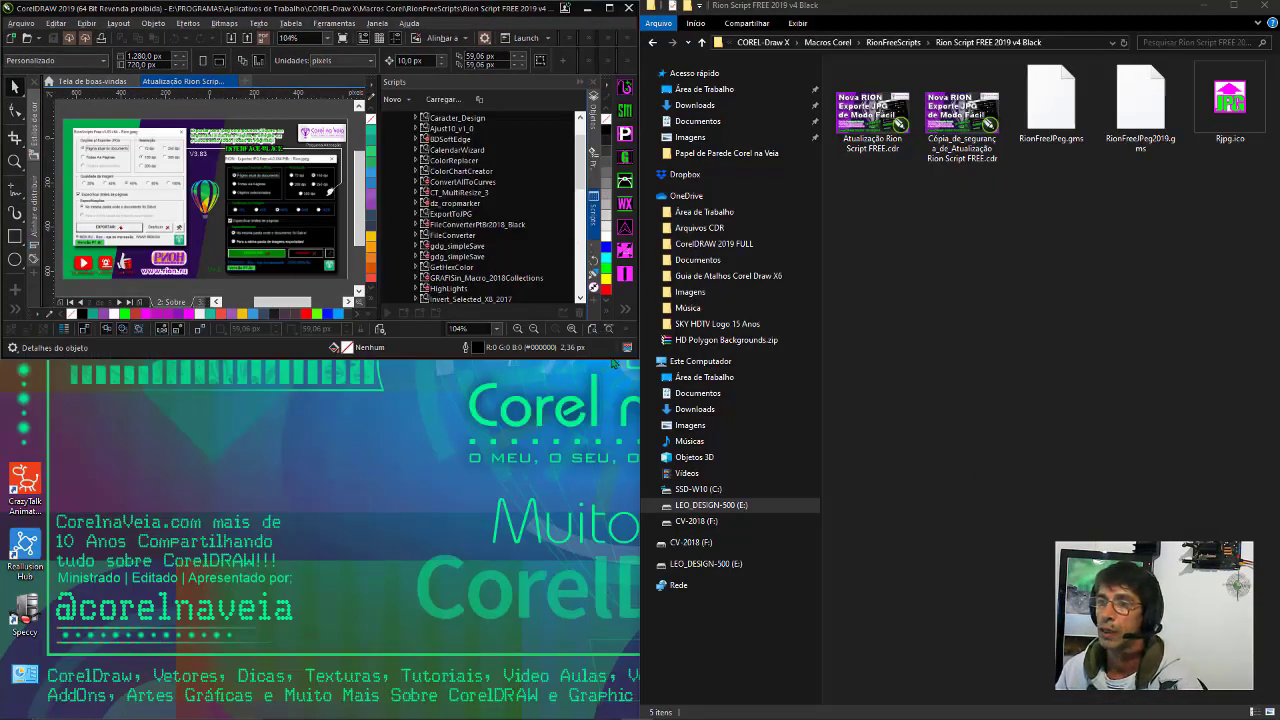
# Step: Make the CorelDRAW window taller and run Start from the second project's Rjpeg module
pyautogui.moveTo(611, 361); pyautogui.dragTo(600, 697)
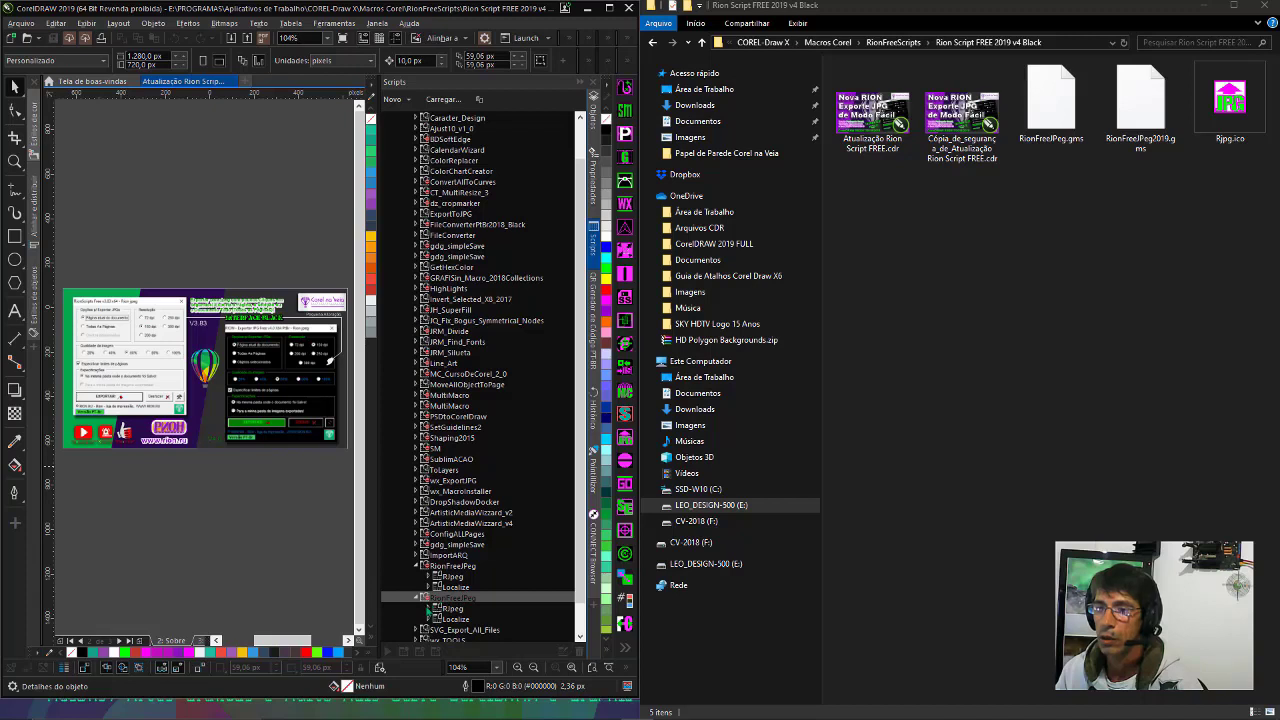
pyautogui.click(429, 607)
pyautogui.click(459, 620)
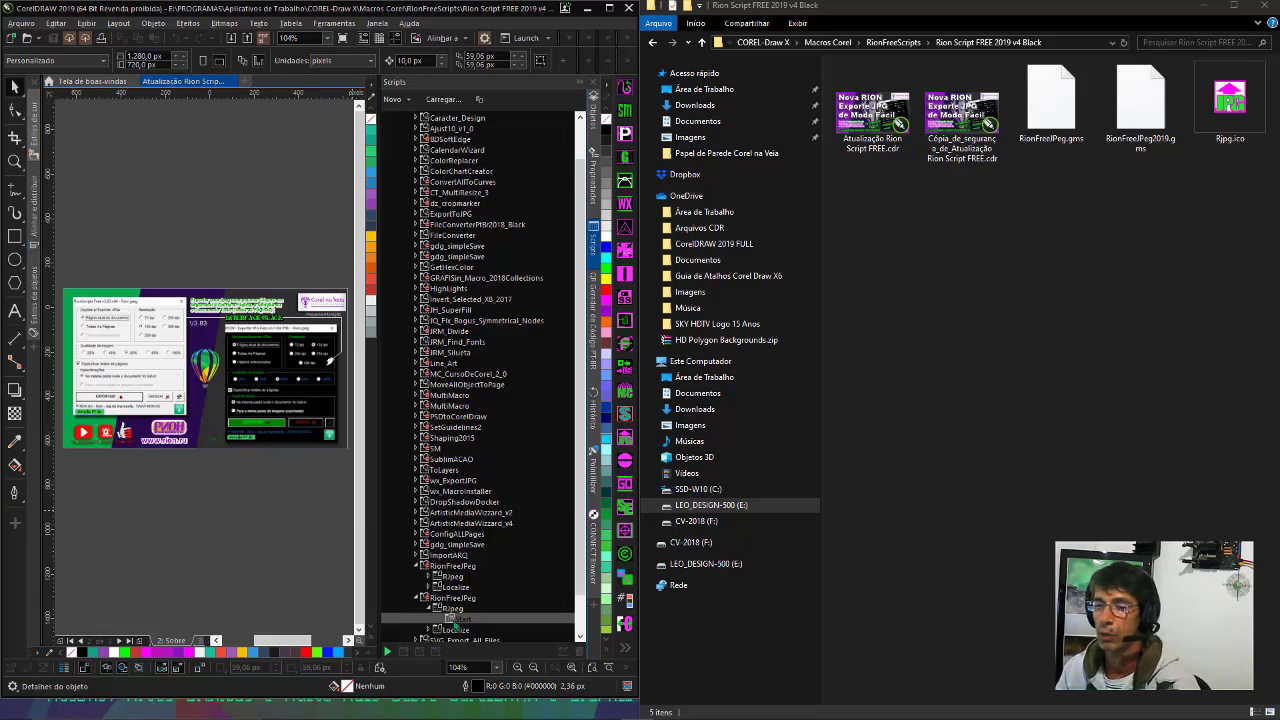
pyautogui.doubleClick(466, 619)
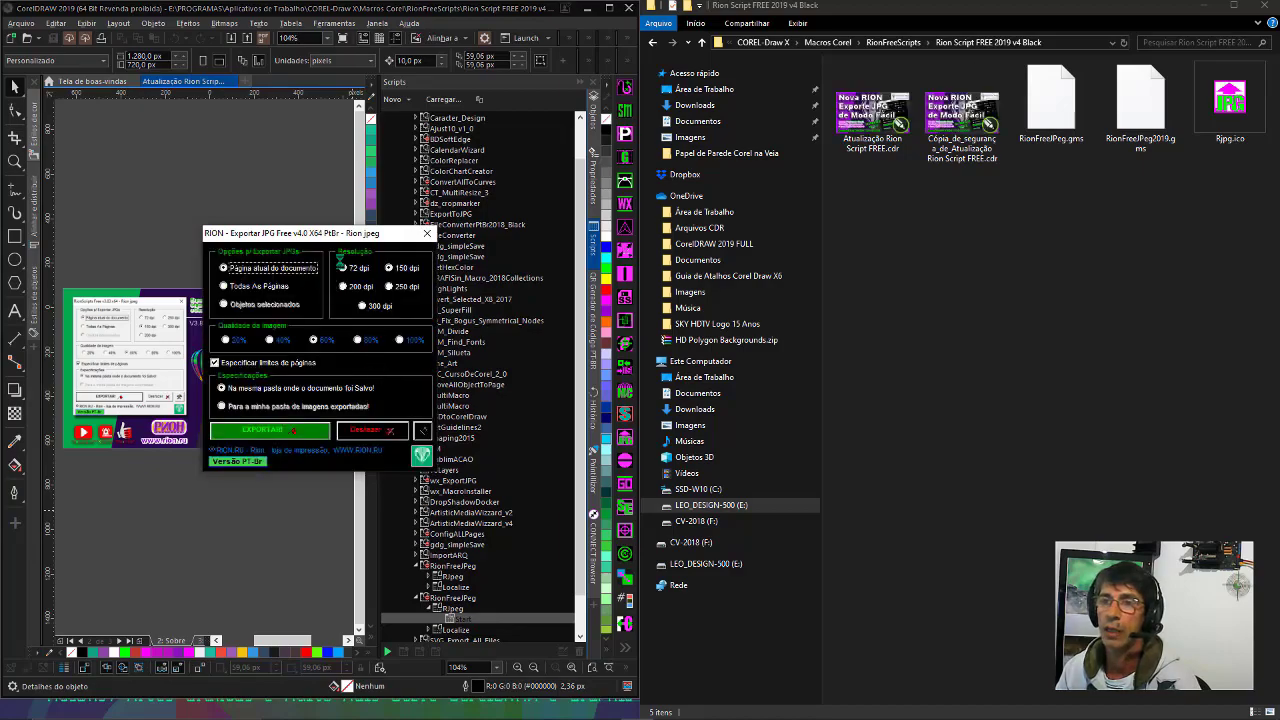
# Step: Position the RION dialog and choose 300 dpi, 100% quality and Todas As Páginas for export
pyautogui.moveTo(356, 241); pyautogui.dragTo(1035, 262)
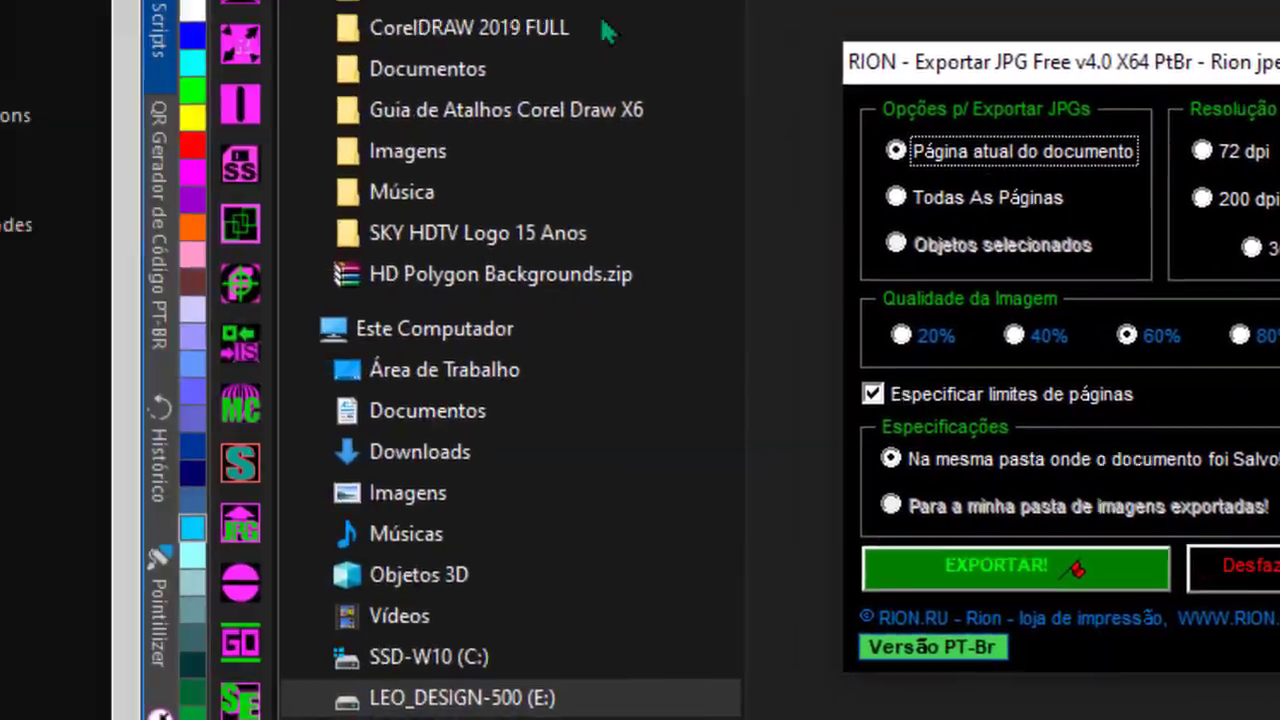
pyautogui.moveTo(870, 185)
pyautogui.mouseDown()
pyautogui.moveTo(580, 90)
pyautogui.moveTo(530, 60)
pyautogui.moveTo(552, 72)
pyautogui.mouseUp()
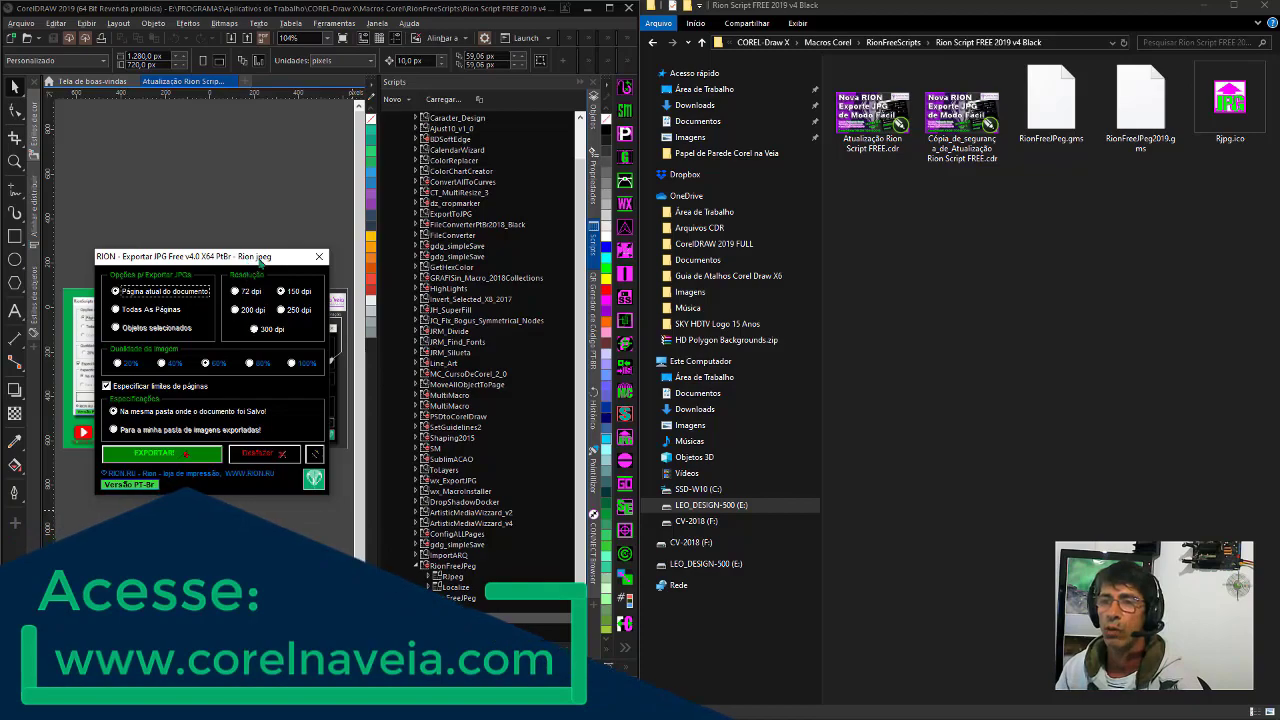
pyautogui.moveTo(250, 258); pyautogui.dragTo(280, 215)
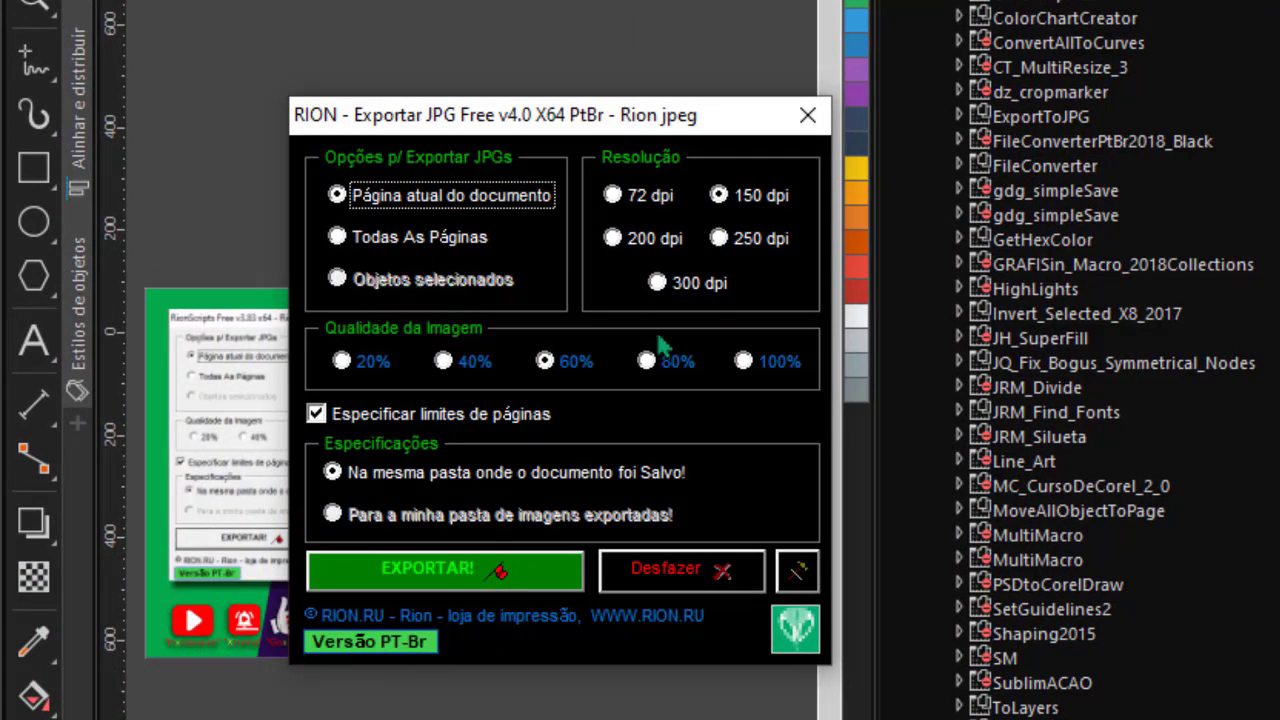
pyautogui.click(660, 282)
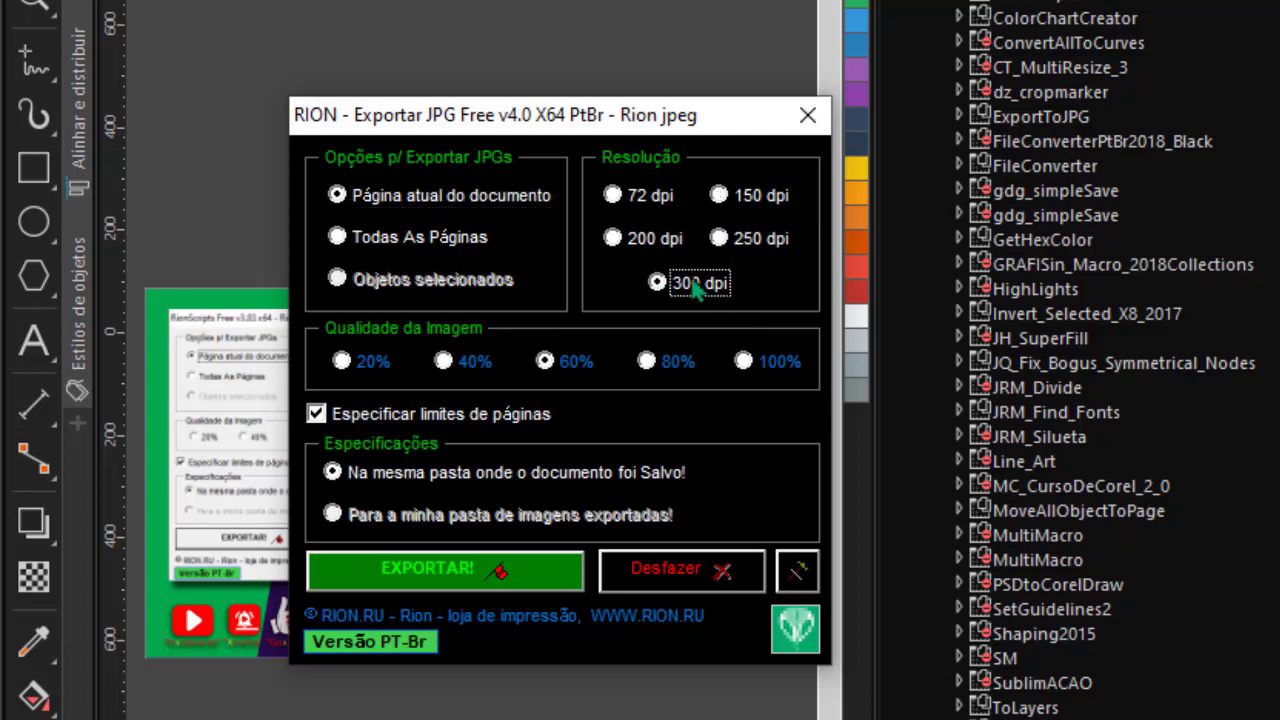
pyautogui.click(748, 362)
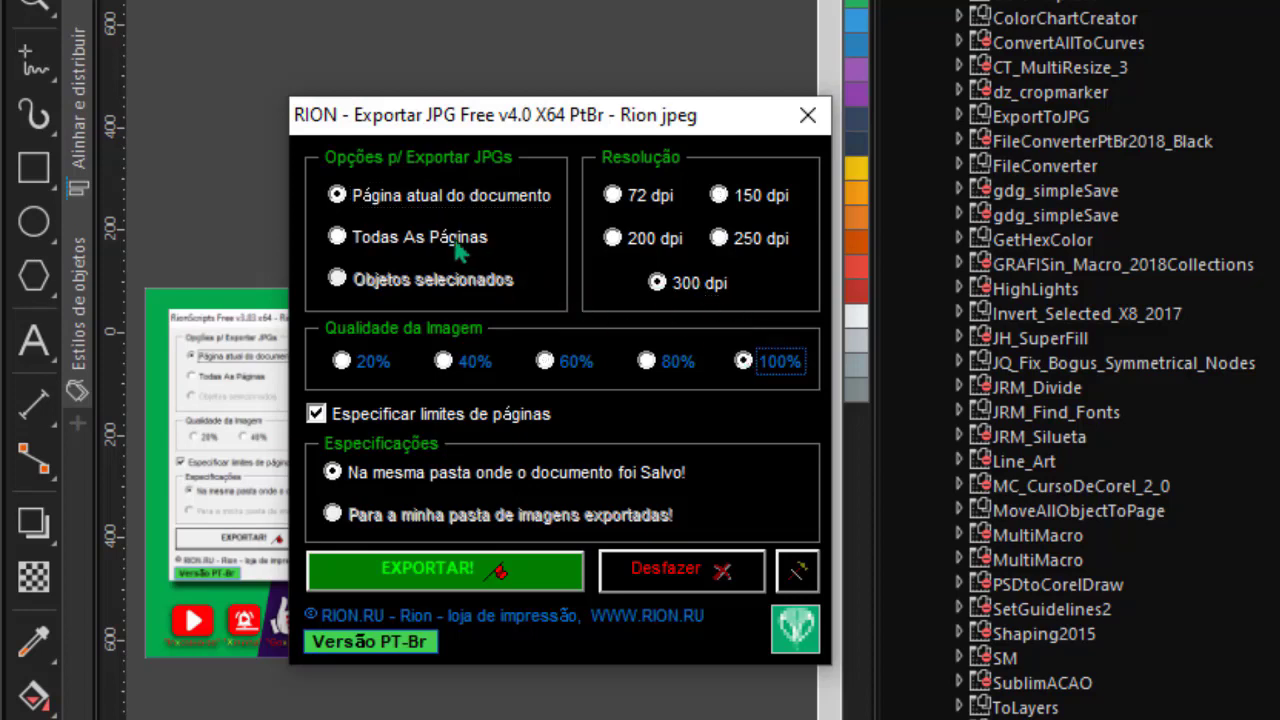
pyautogui.click(388, 244)
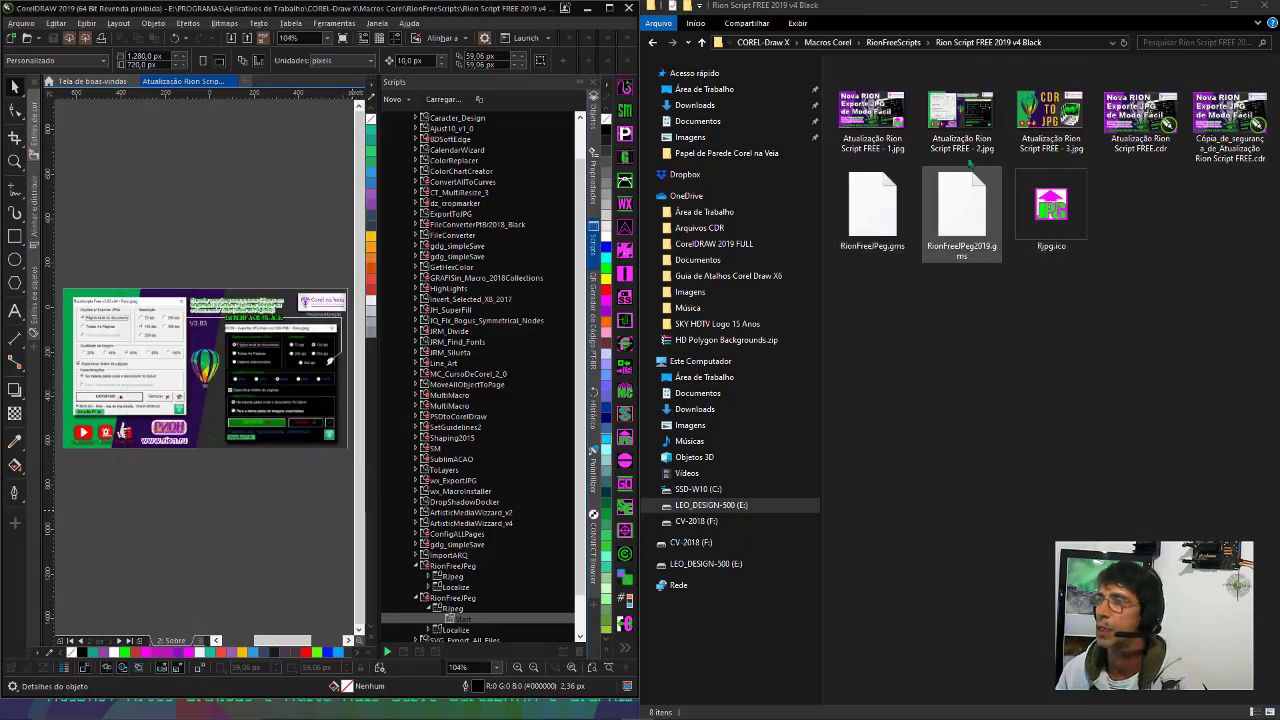
# Step: Open Atualização Rion Script FREE - 1.jpg from the folder in ACDSee Quick View
pyautogui.scroll(-1, 1040, 150)
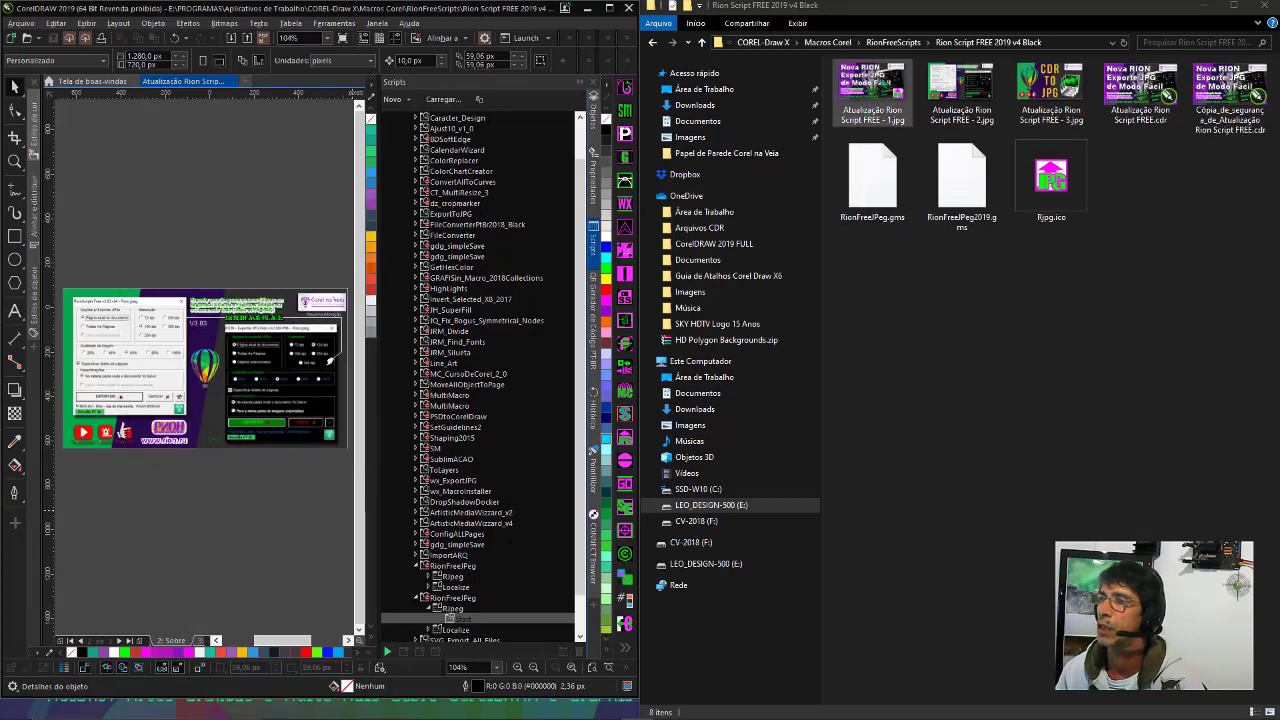
pyautogui.click(872, 95)
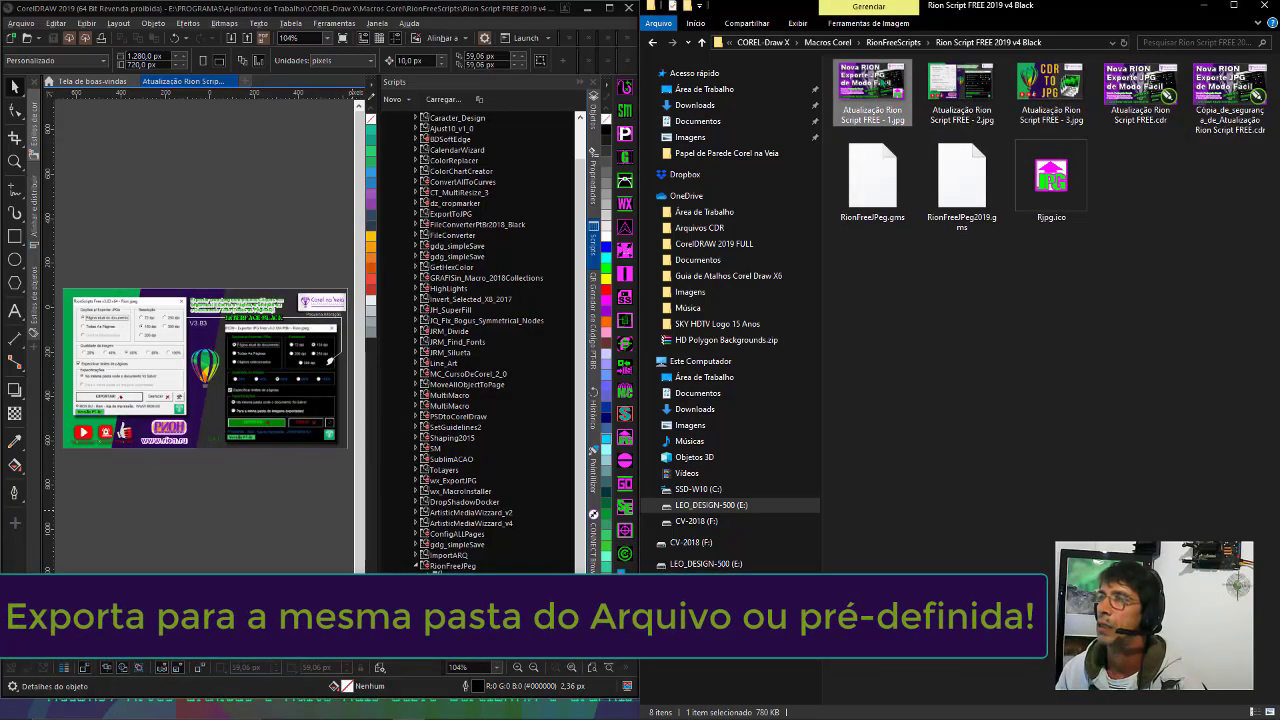
pyautogui.click(918, 295)
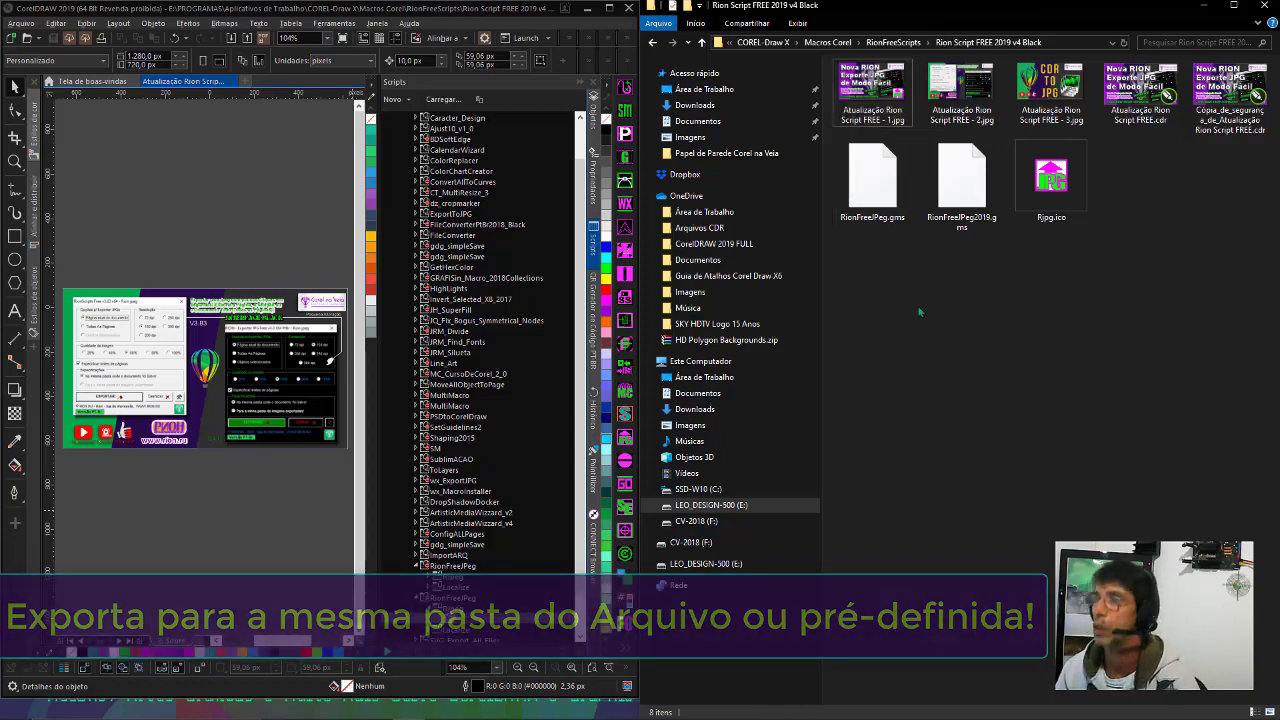
pyautogui.scroll(1, 915, 300)
pyautogui.doubleClick(875, 122)
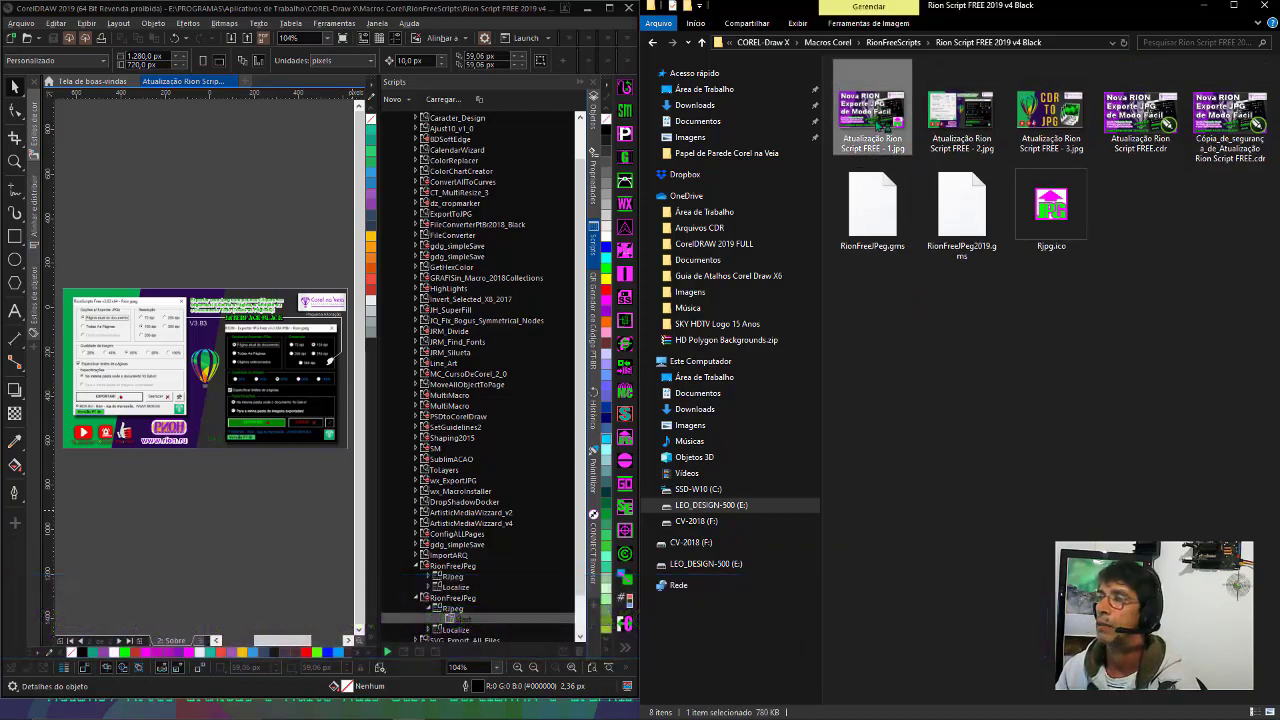
# Step: Scroll through the exported JPGs in ACDSee Quick View, then close the viewer
pyautogui.scroll(-1, 536, 233)
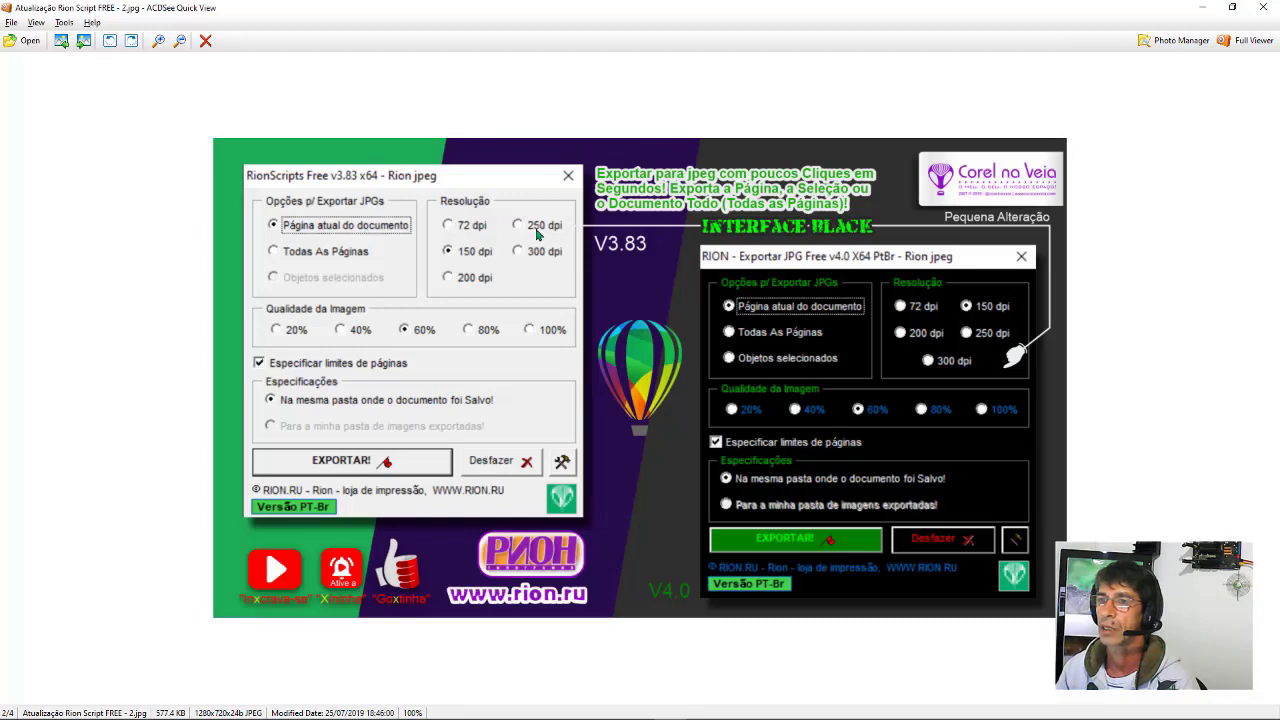
pyautogui.scroll(-1, 536, 233)
pyautogui.scroll(1, 562, 366)
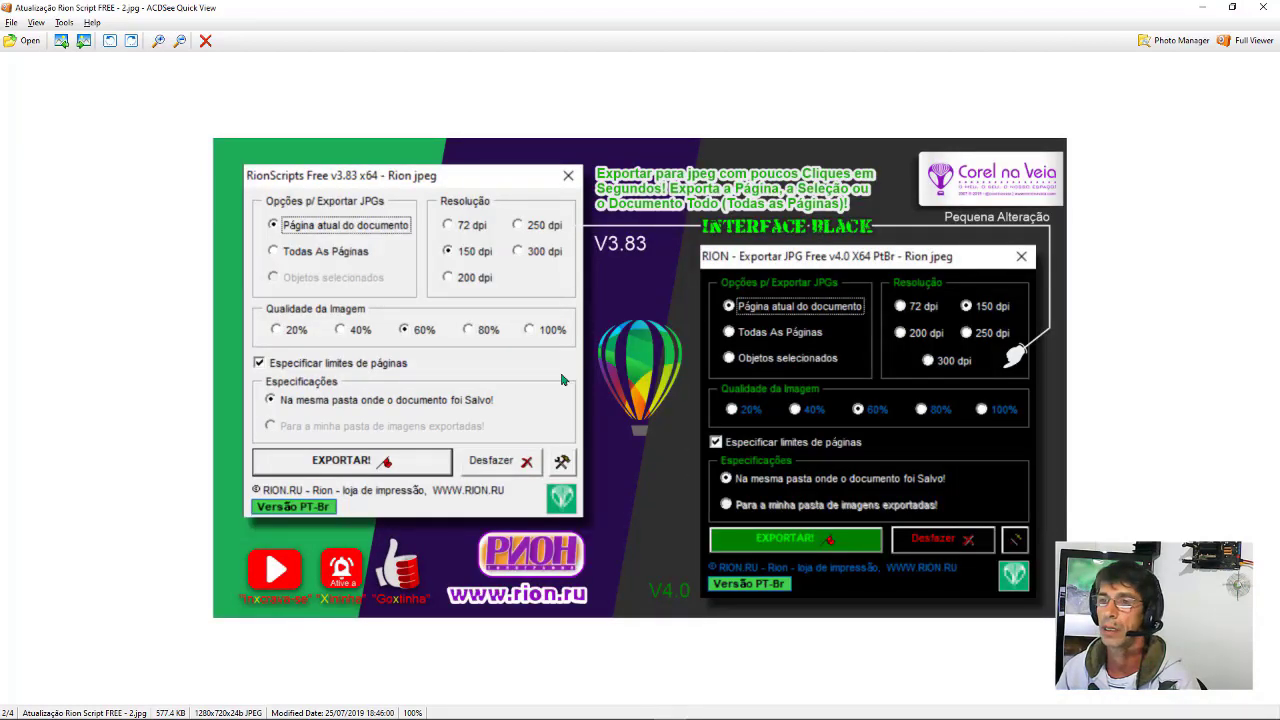
pyautogui.scroll(1, 562, 379)
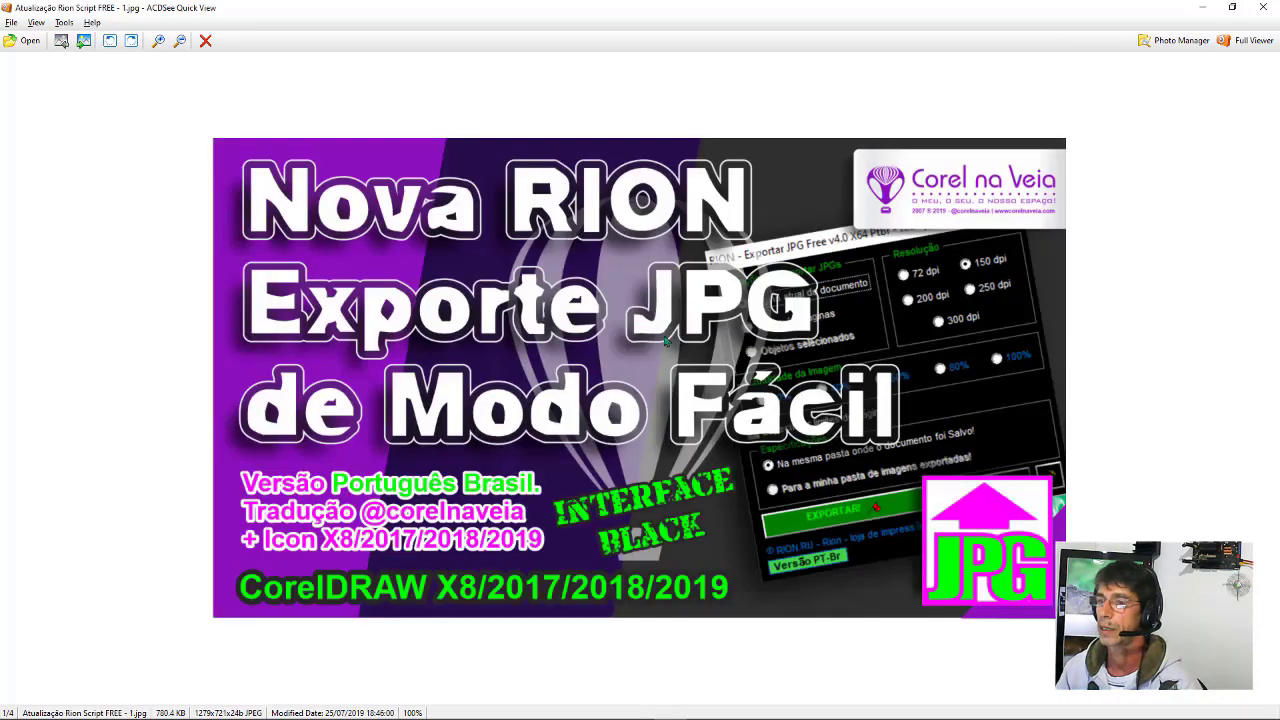
pyautogui.click(1262, 7)
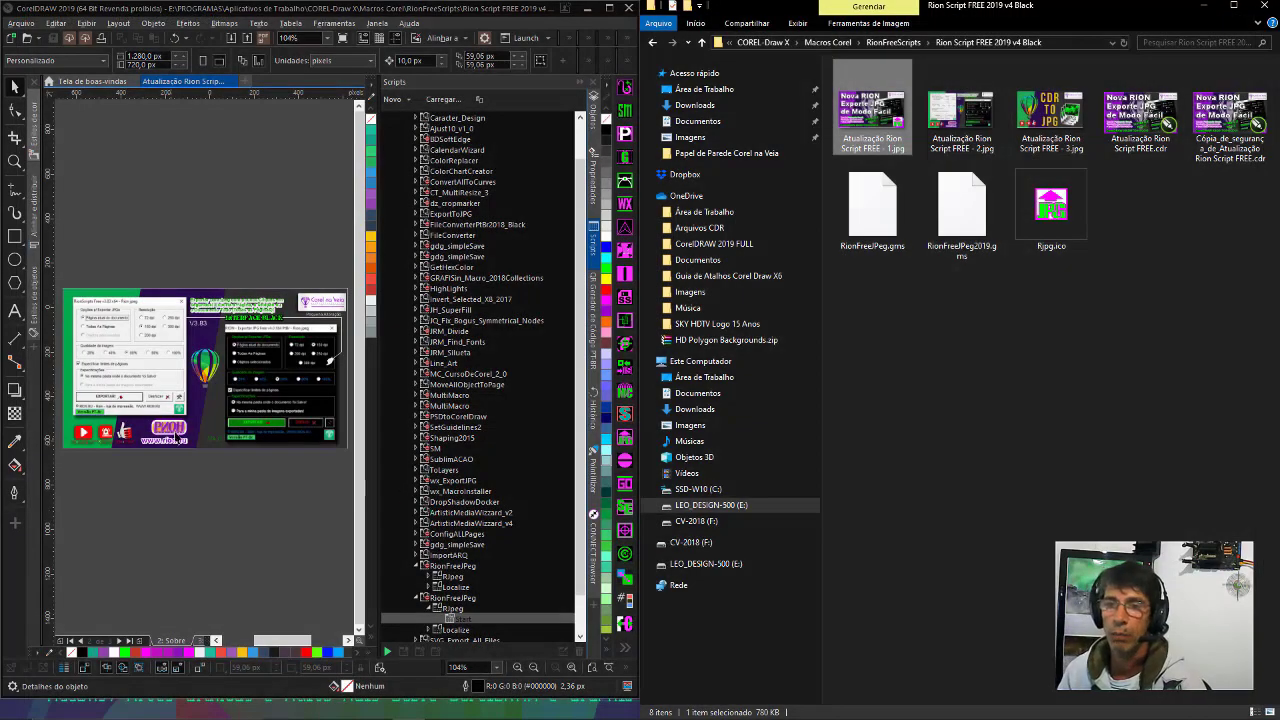
# Step: Select the balloon logo, then open and close the older v3.83 RionScripts export window
pyautogui.click(201, 372)
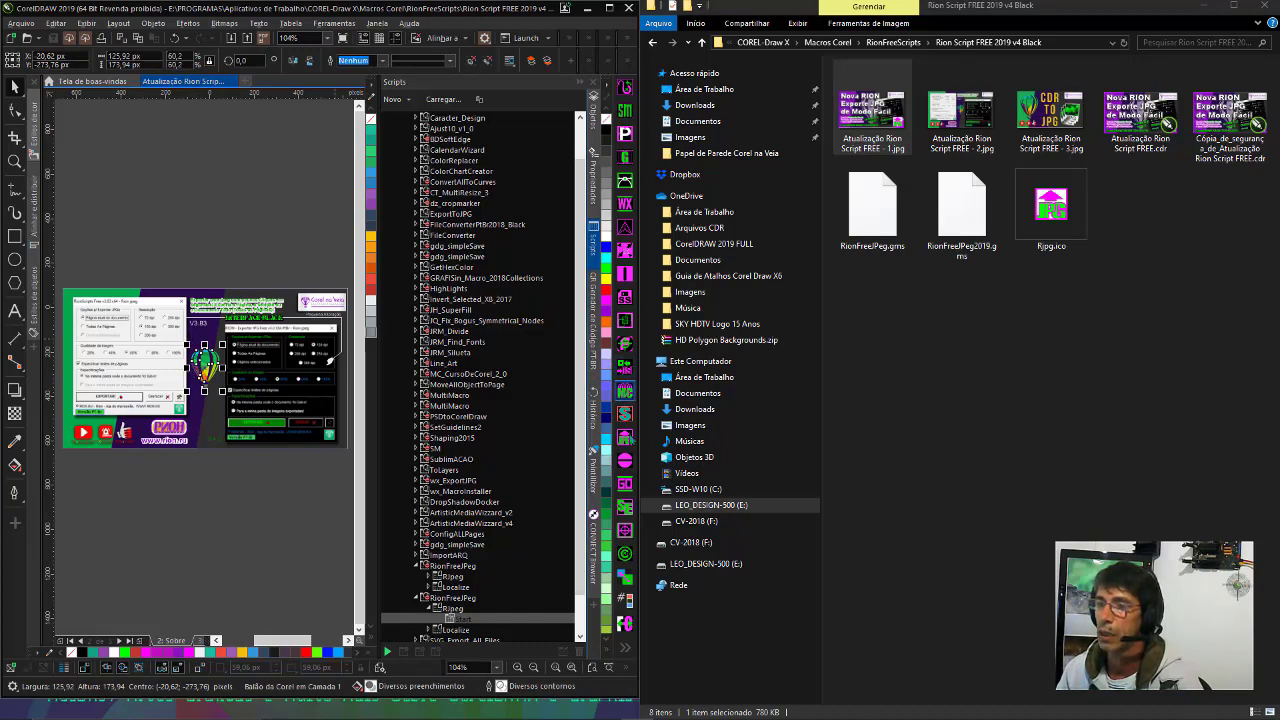
pyautogui.doubleClick(457, 619)
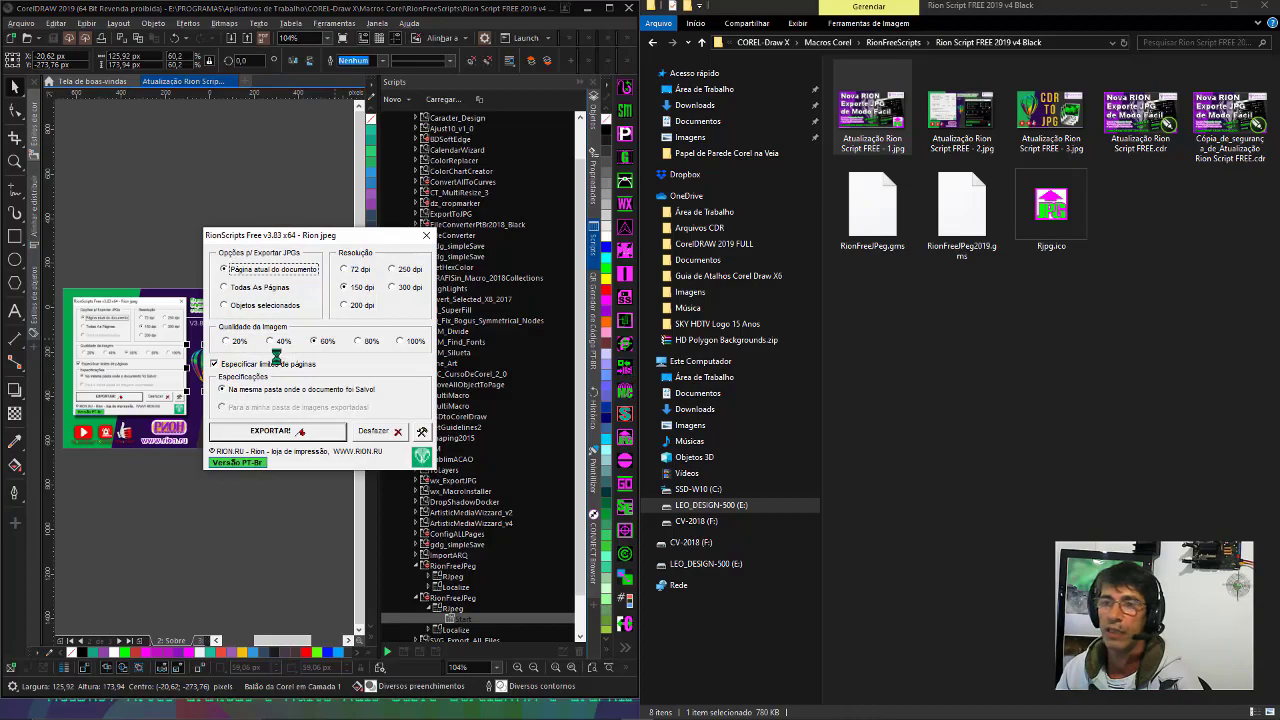
pyautogui.moveTo(327, 235); pyautogui.dragTo(331, 230)
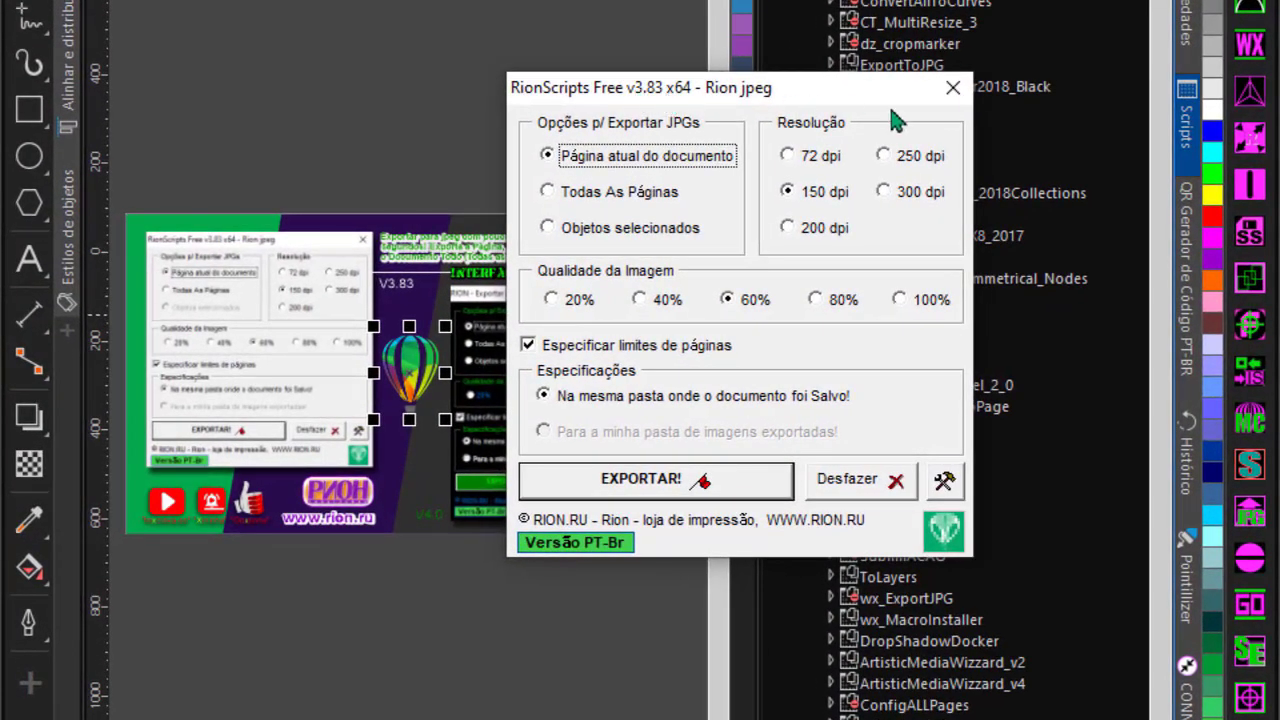
pyautogui.click(950, 73)
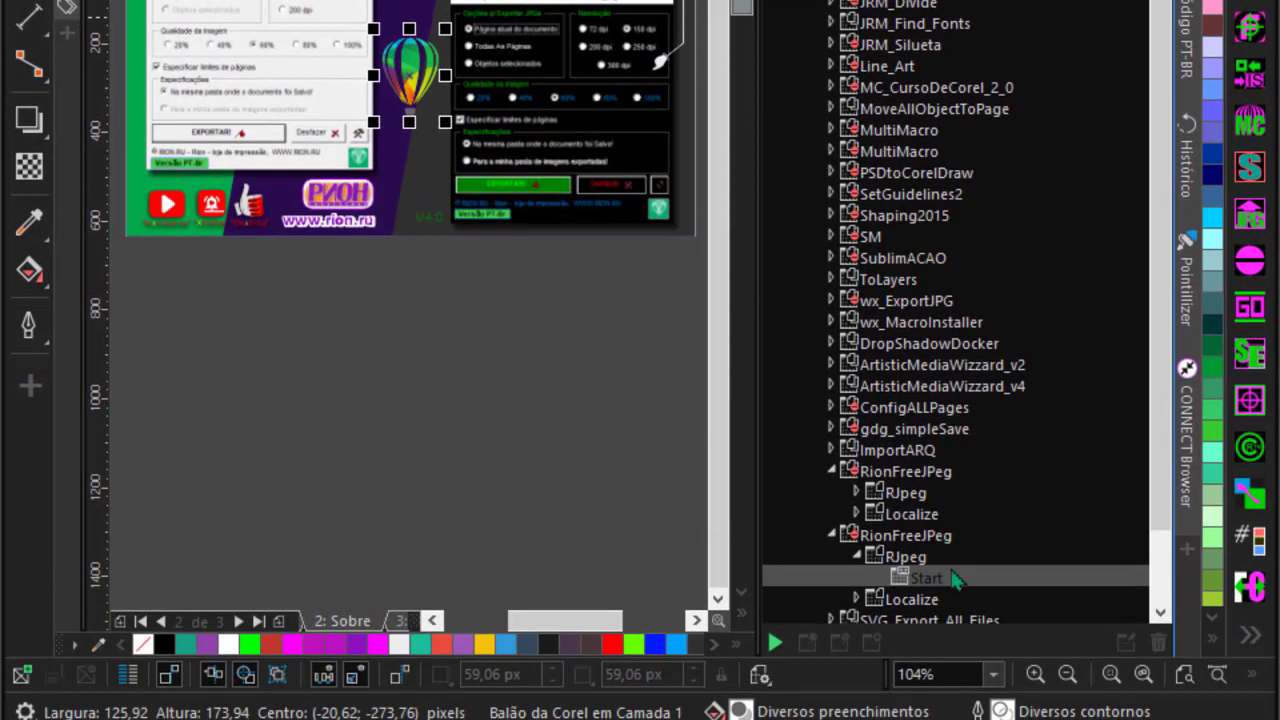
# Step: Run the v4.0 macro and choose Objetos selecionados, 300 dpi and 100% quality
pyautogui.doubleClick(953, 580)
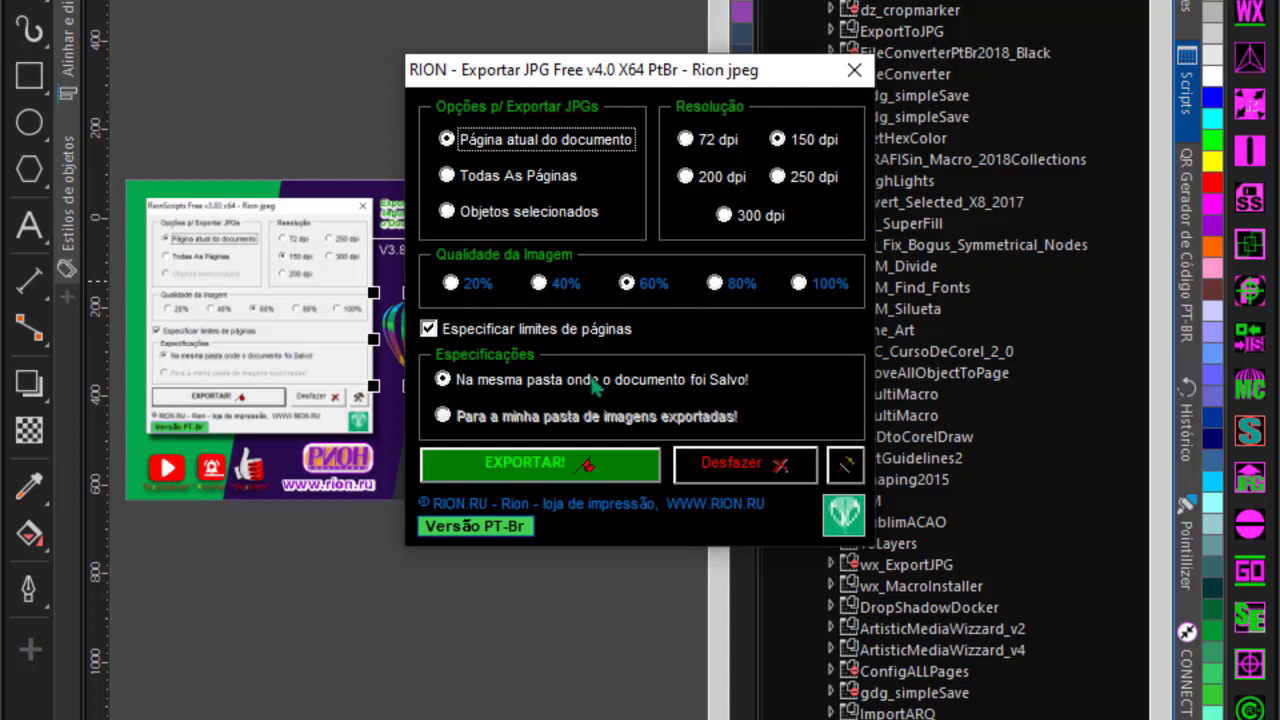
pyautogui.click(462, 220)
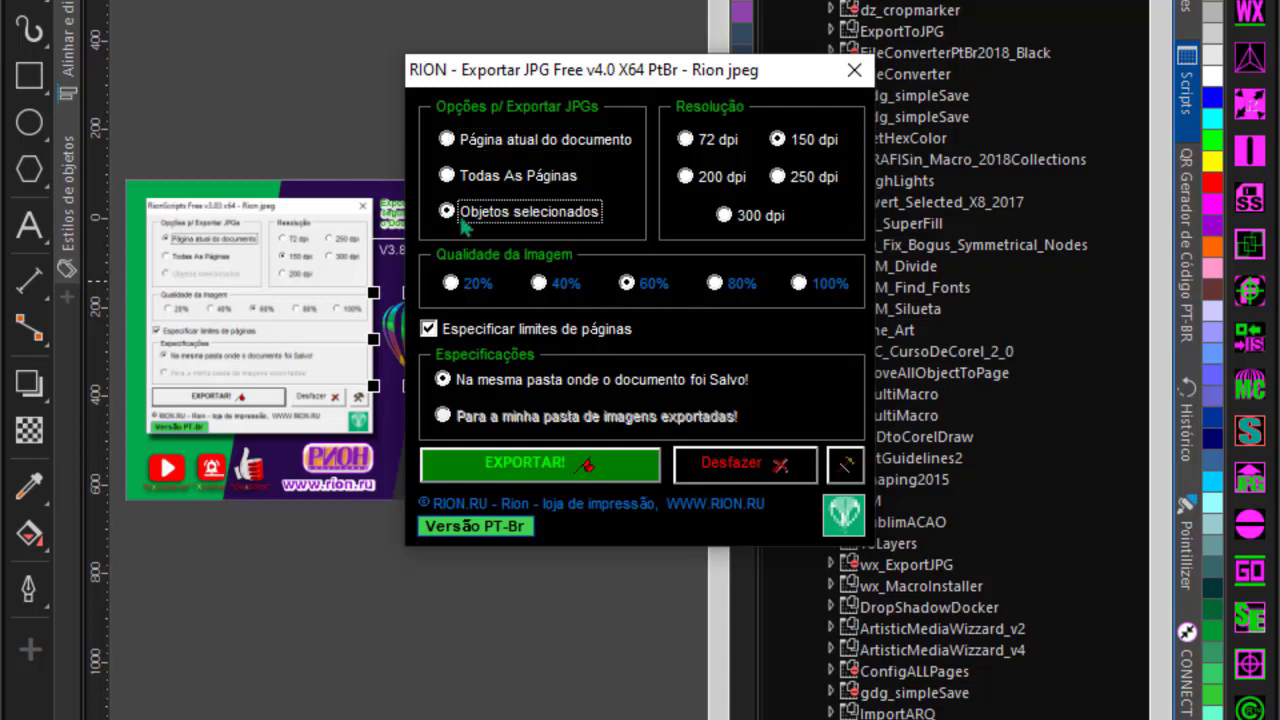
pyautogui.click(726, 218)
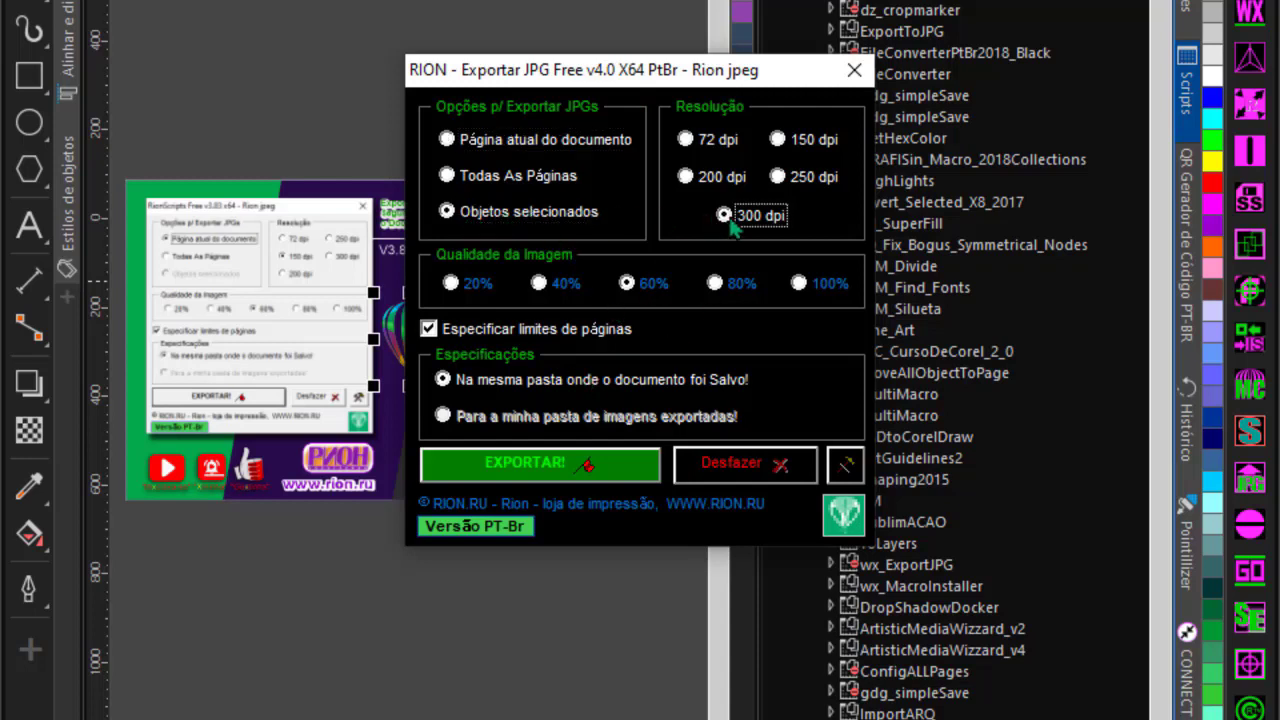
pyautogui.click(799, 286)
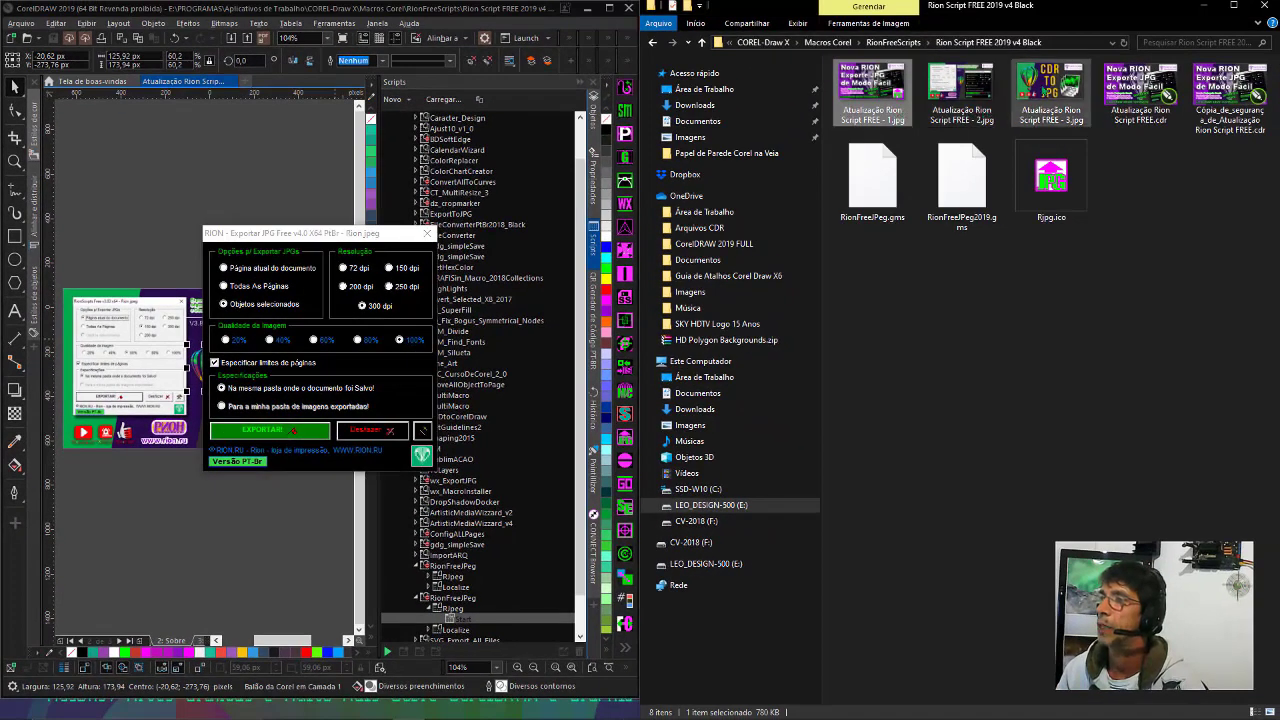
# Step: Delete the old JPGs in Explorer, export the balloon logo, and select the new JPG
pyautogui.keyDown('shift'); pyautogui.click(1050, 95); pyautogui.keyUp('shift')
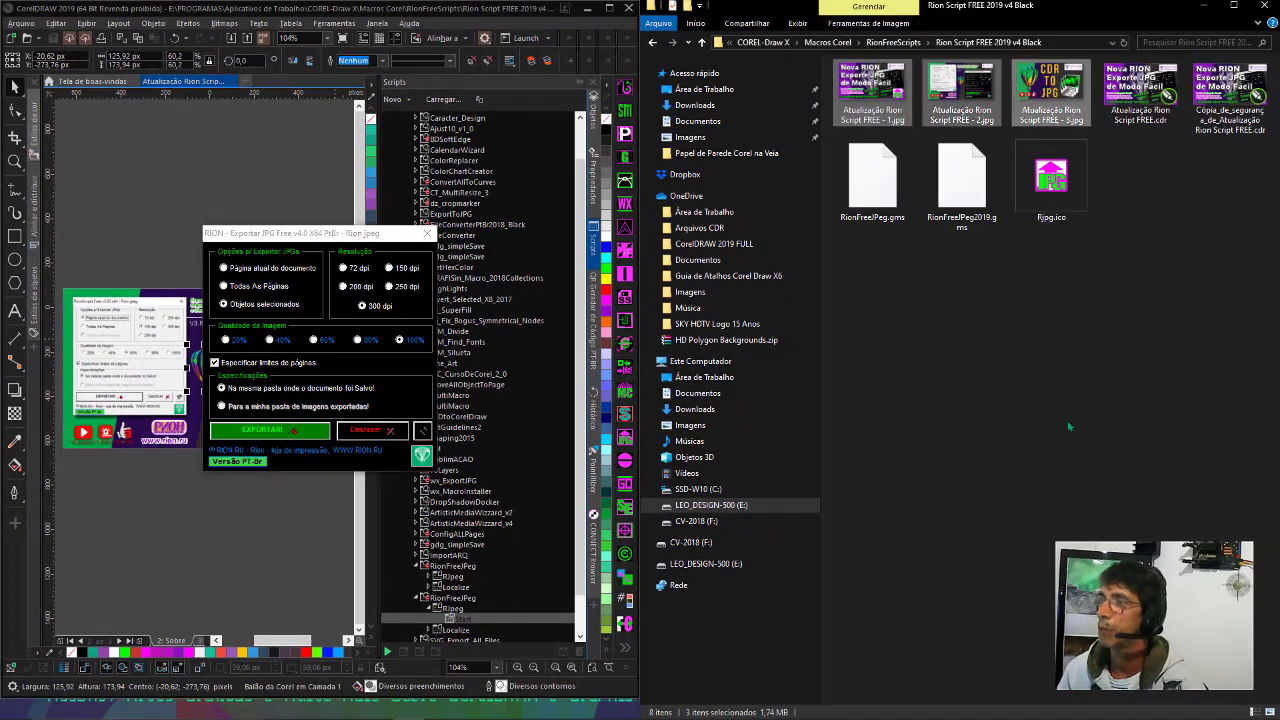
pyautogui.press('Delete')
pyautogui.press('Return')
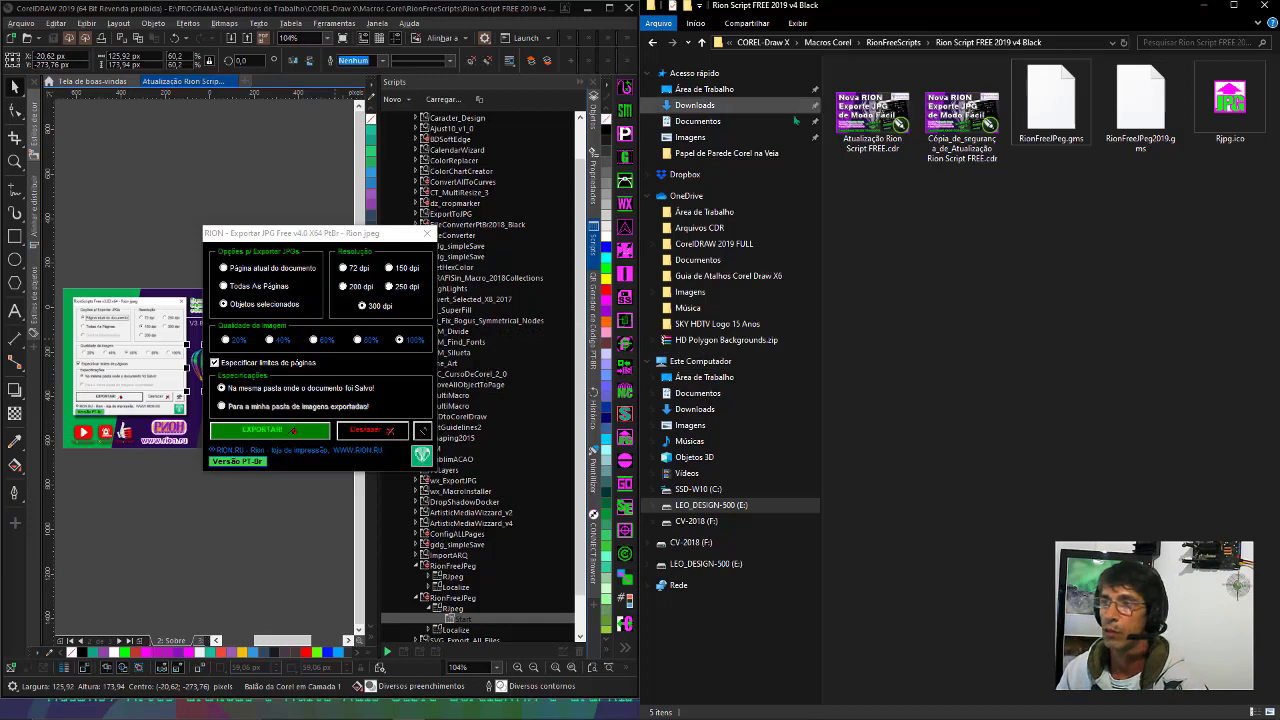
pyautogui.click(288, 432)
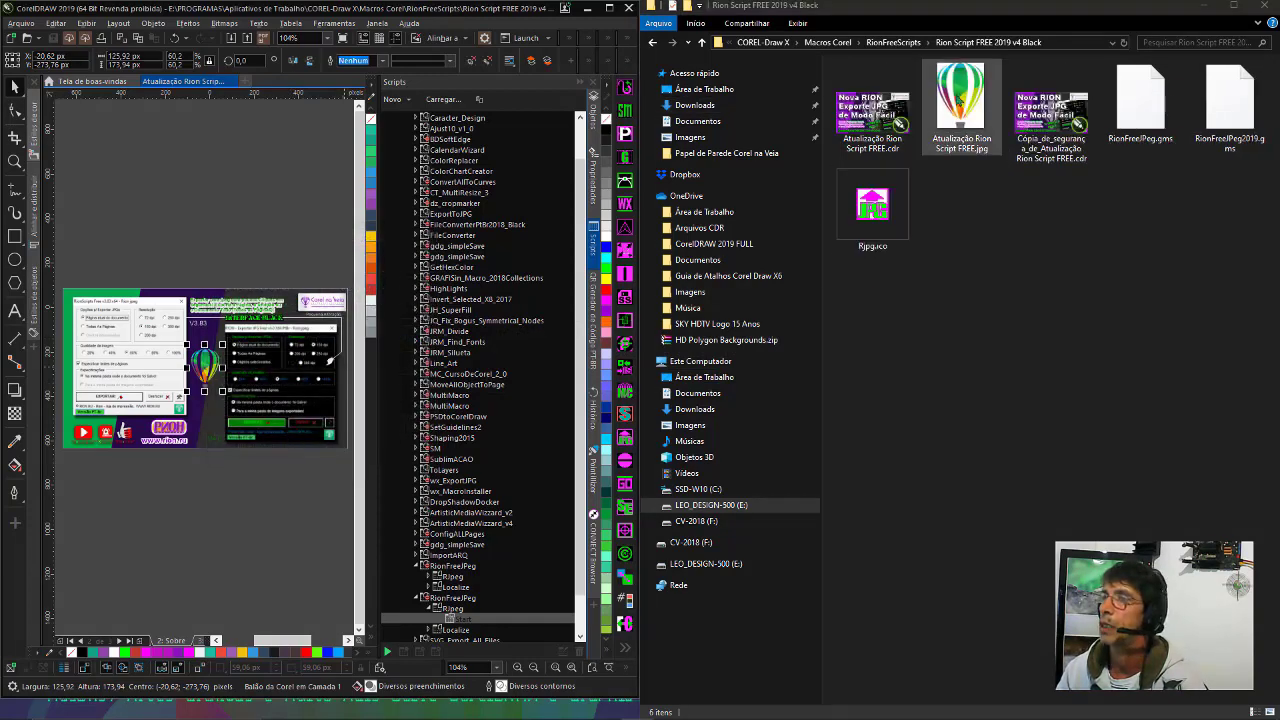
pyautogui.click(958, 98)
pyautogui.doubleClick(958, 97)
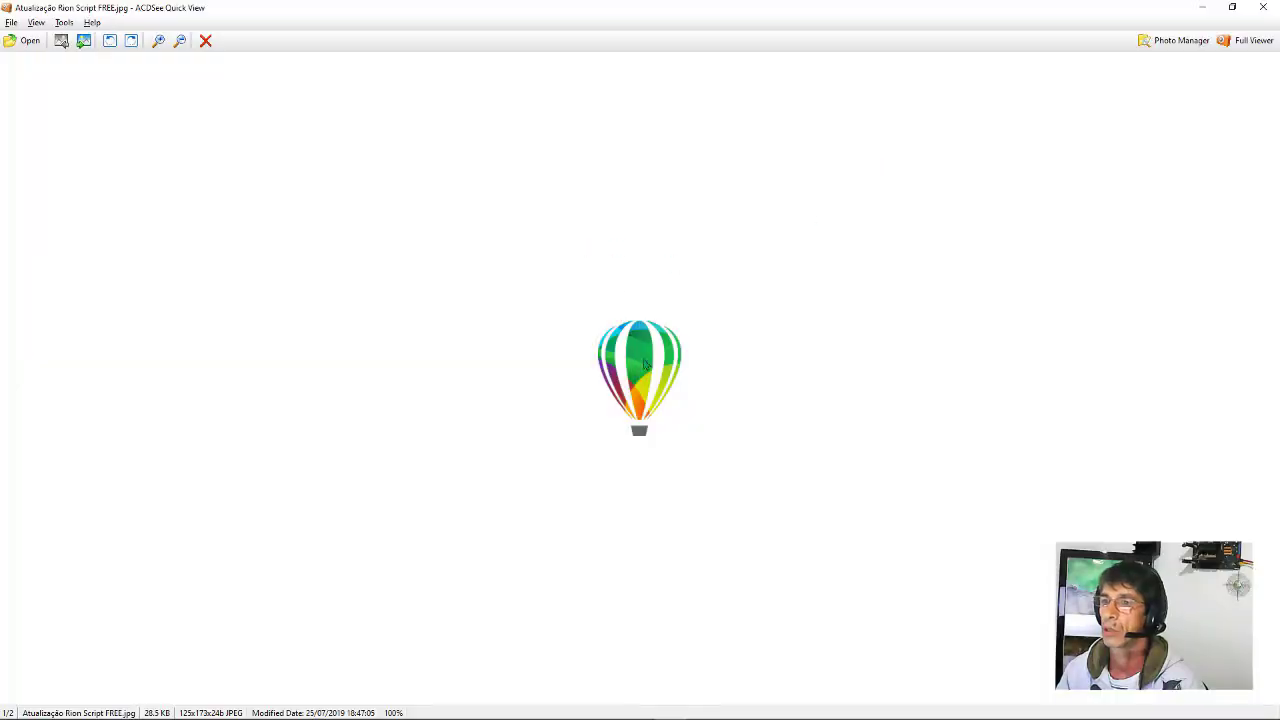
pyautogui.click(1263, 7)
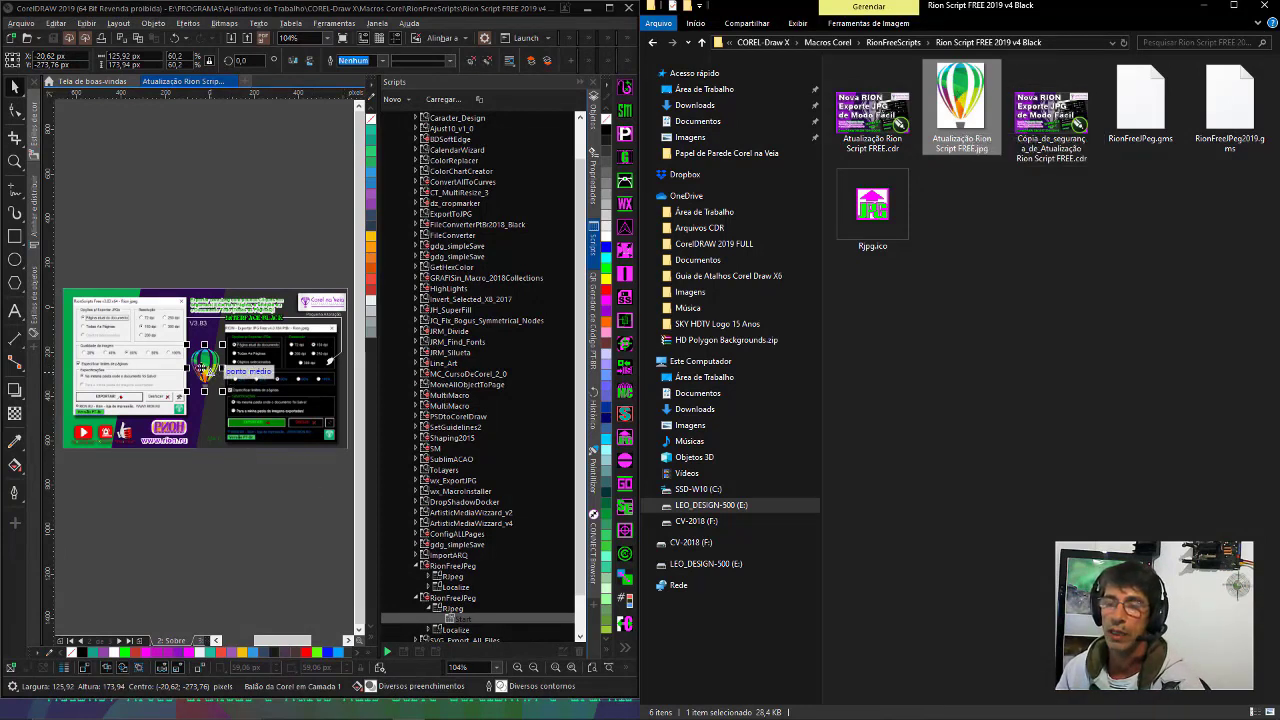
# Step: Zoom in on the balloon logo and select it
pyautogui.click(205, 369)
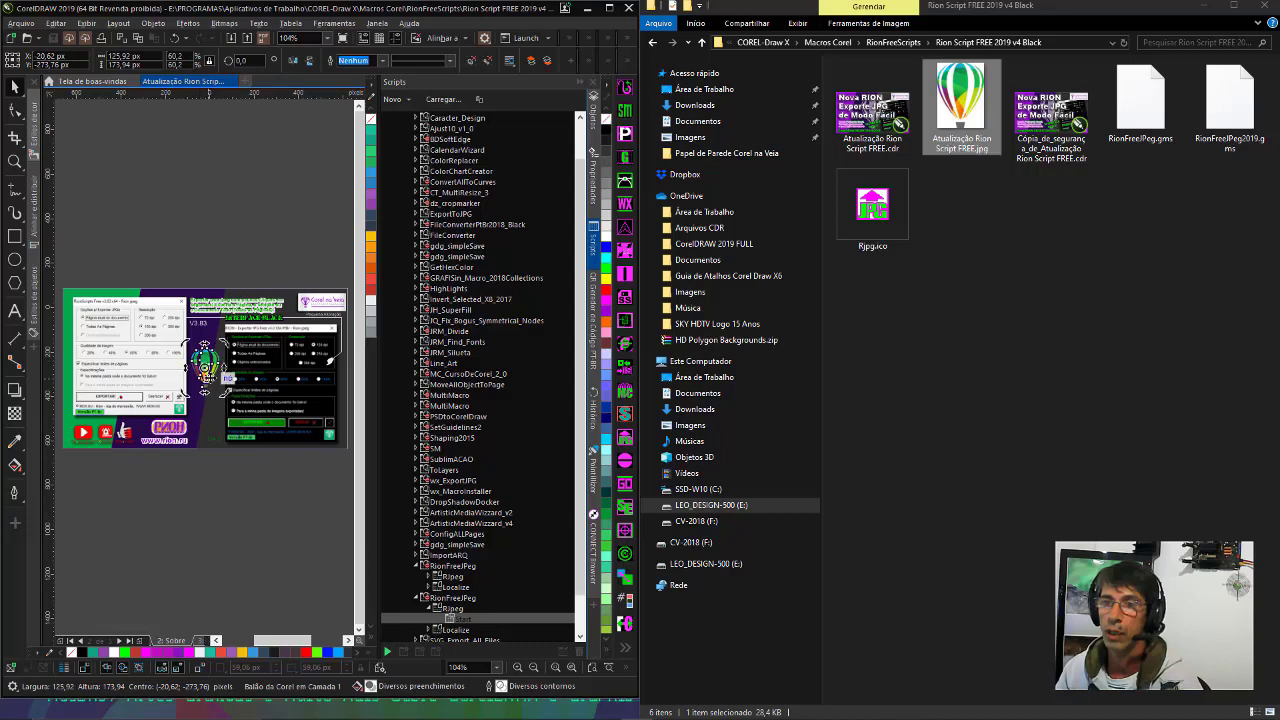
pyautogui.click(220, 484)
pyautogui.moveTo(175, 342); pyautogui.dragTo(248, 404)
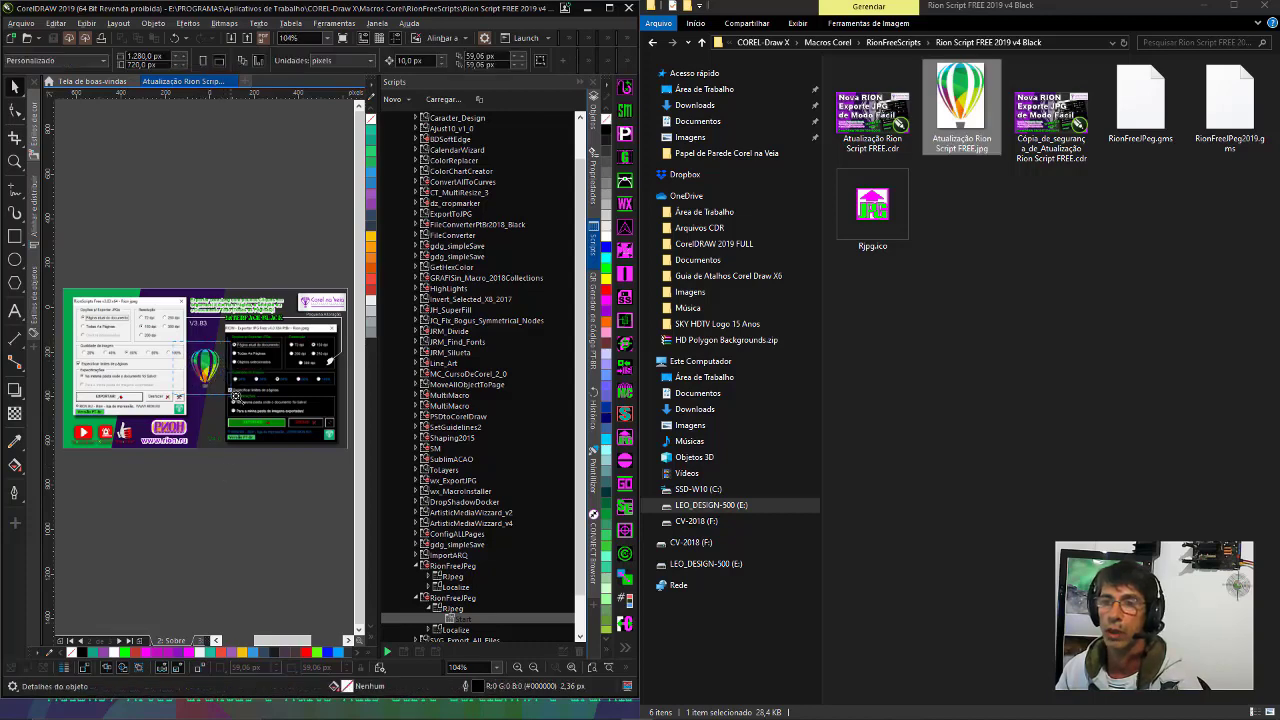
pyautogui.click(200, 358)
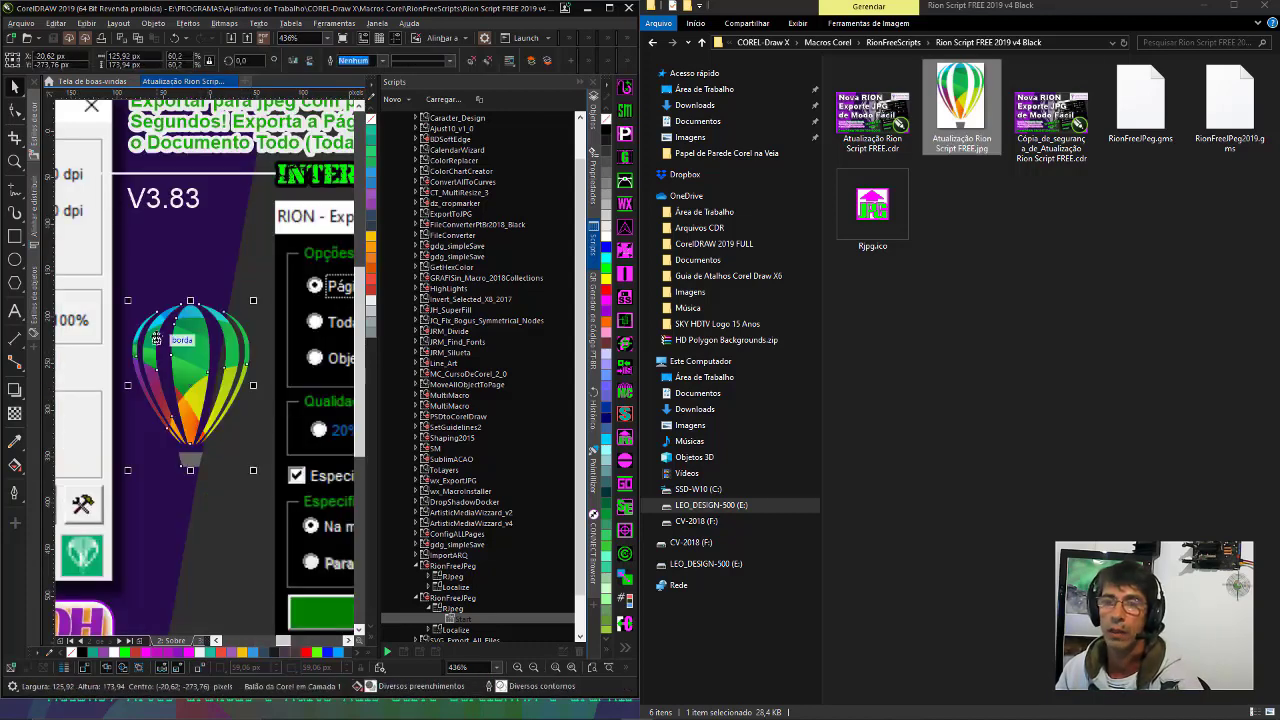
pyautogui.press('shift')
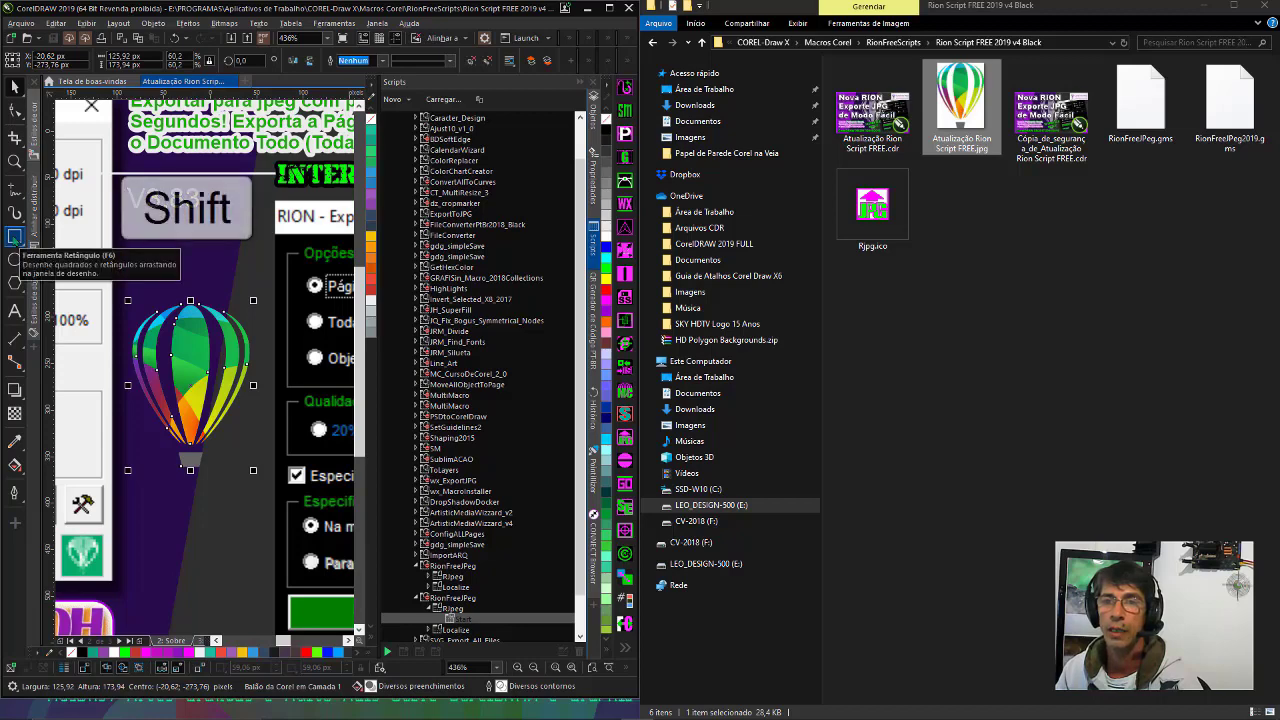
# Step: Draw a 159.17 × 203.84 px rectangle framing the balloon, without an outline
pyautogui.click(14, 237)
pyautogui.moveTo(128, 302); pyautogui.dragTo(253, 468)
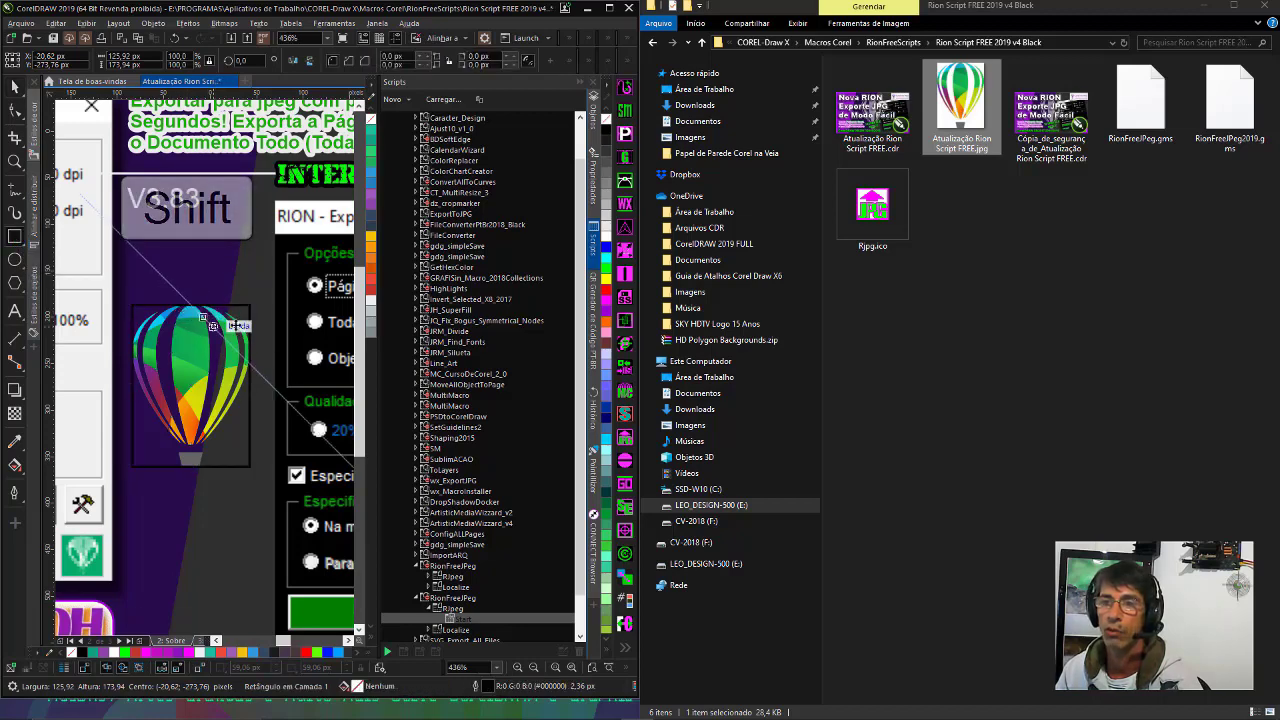
pyautogui.moveTo(126, 305); pyautogui.dragTo(256, 467)
pyautogui.moveTo(266, 384); pyautogui.dragTo(268, 384)
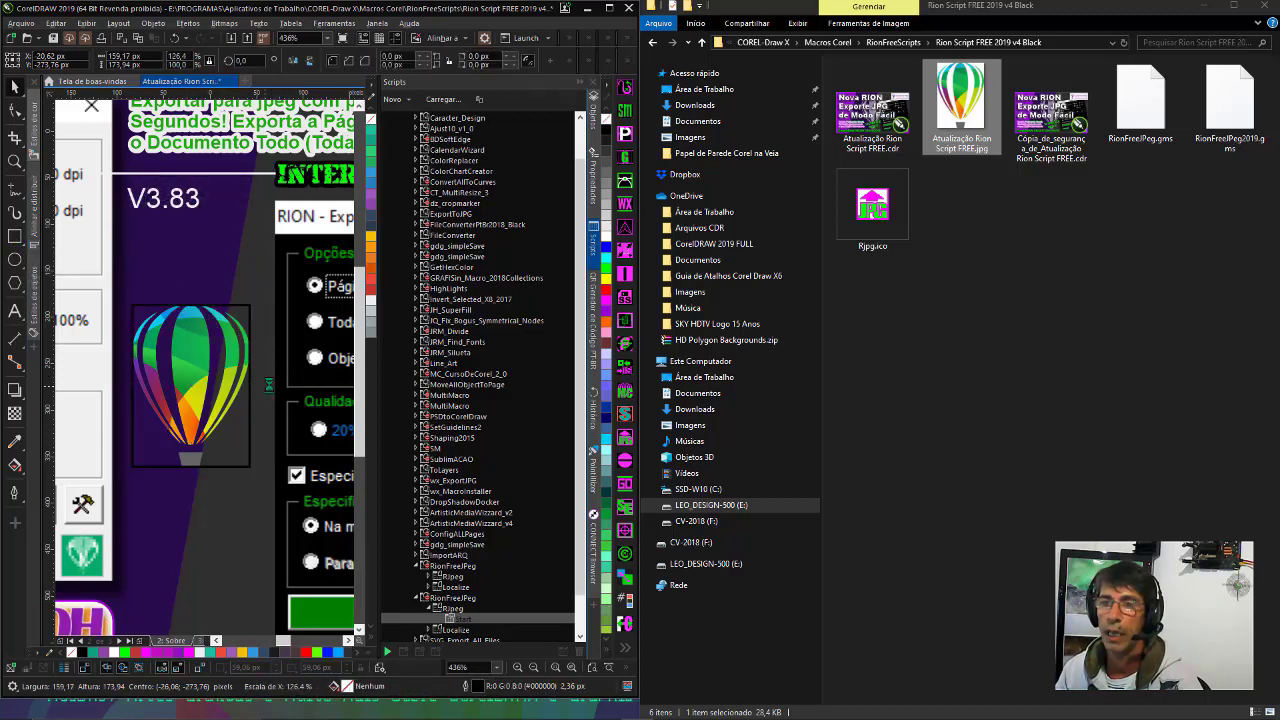
pyautogui.moveTo(190, 300); pyautogui.dragTo(190, 287)
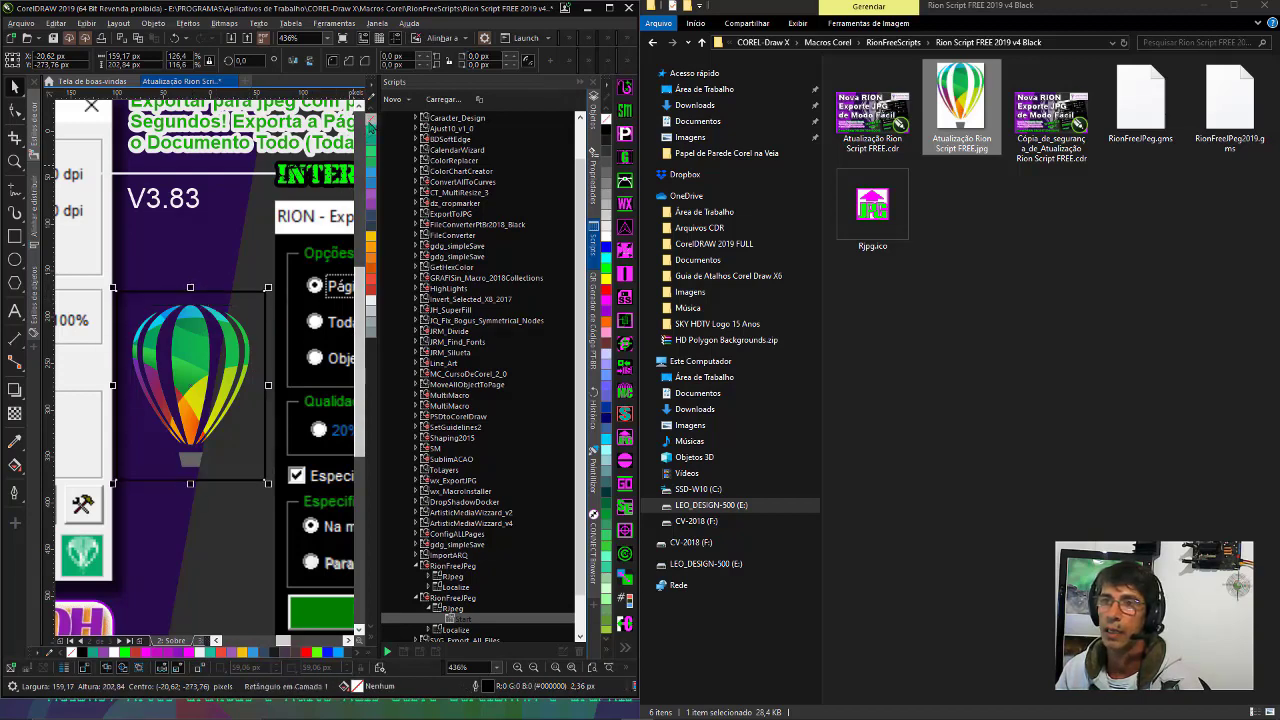
pyautogui.rightClick(370, 124)
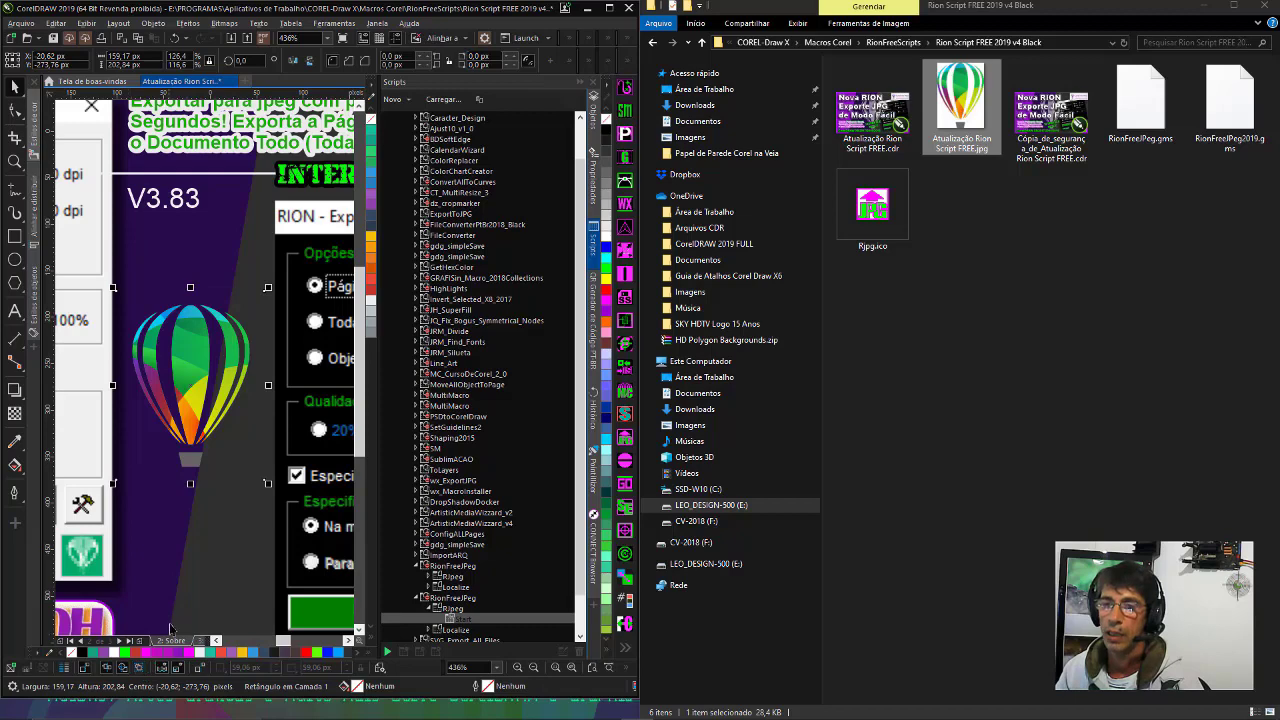
pyautogui.scroll(-4, 211, 581)
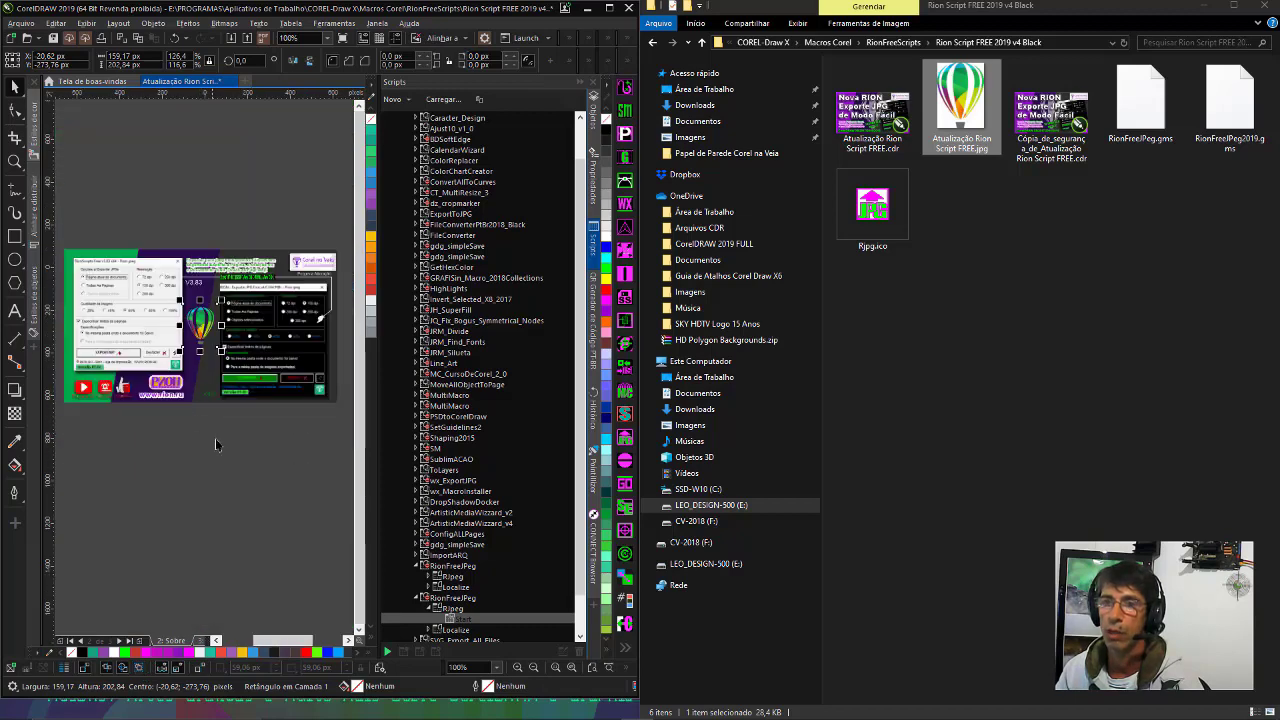
pyautogui.press('Escape')
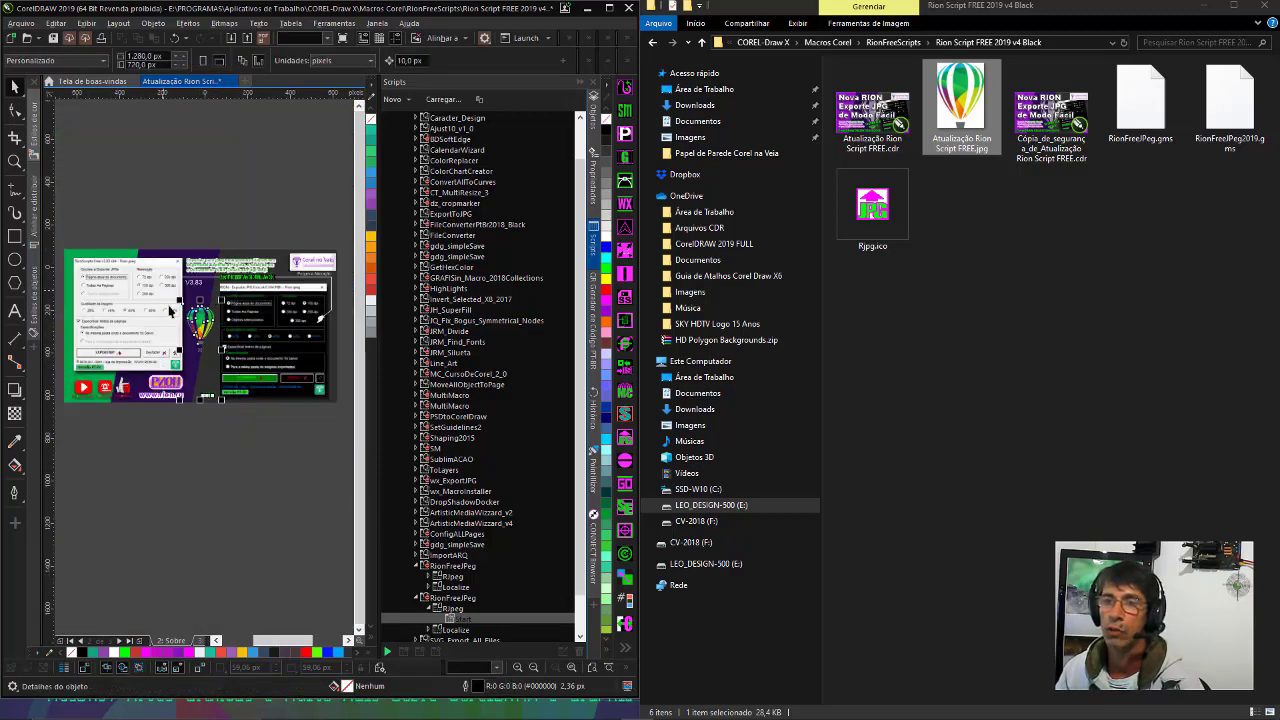
# Step: Select the framed balloon objects and permanently delete the old exported JPG
pyautogui.moveTo(170, 288); pyautogui.dragTo(217, 400)
pyautogui.keyDown('shift'); pyautogui.click(212, 399); pyautogui.keyUp('shift')
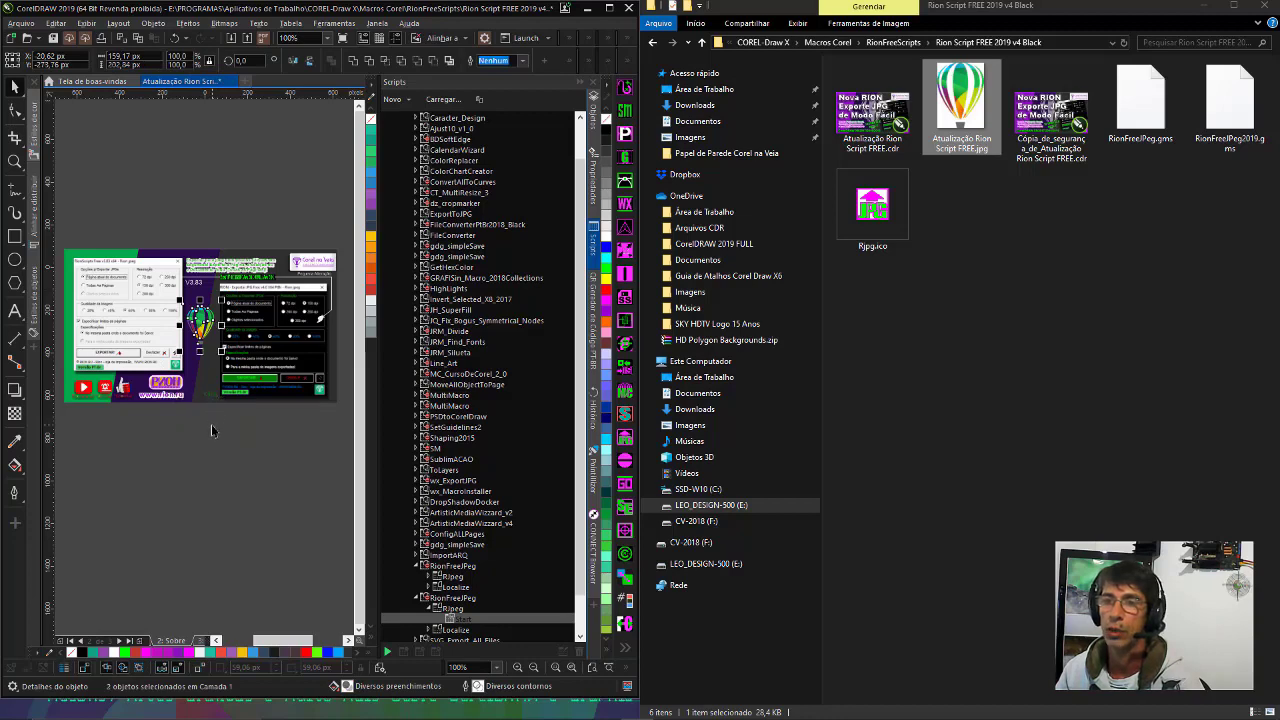
pyautogui.click(962, 112)
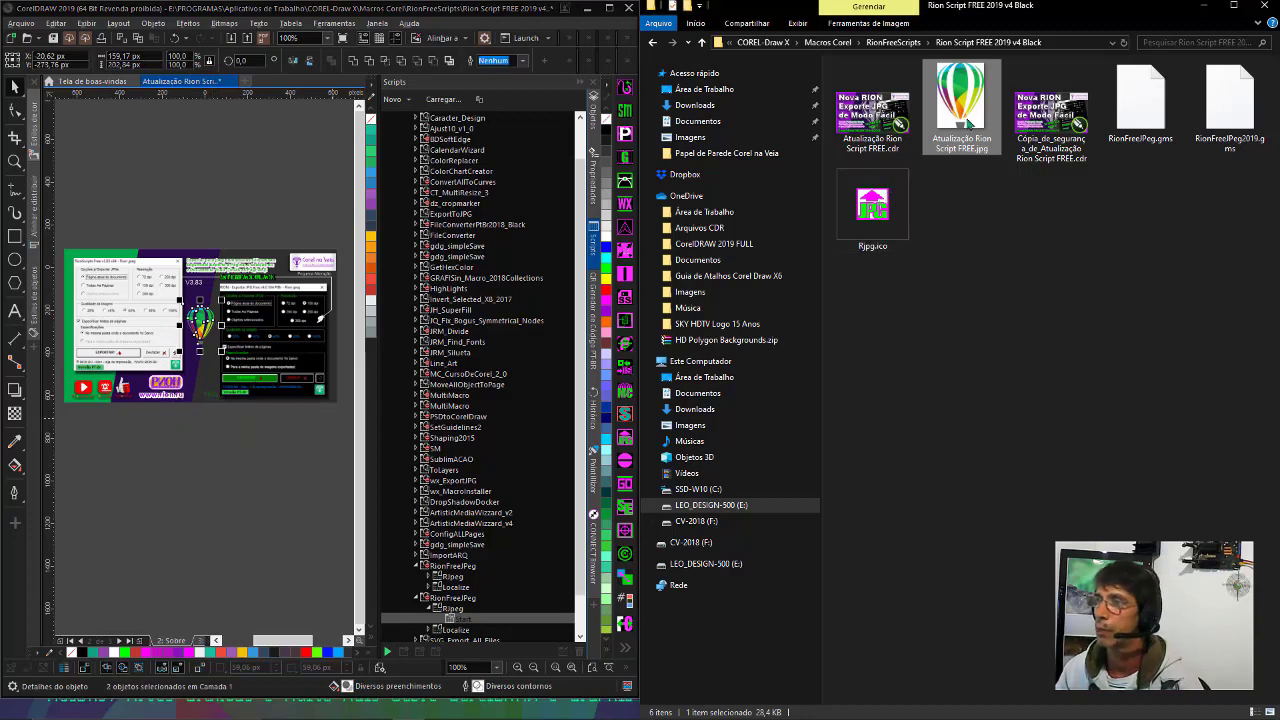
pyautogui.press('Delete')
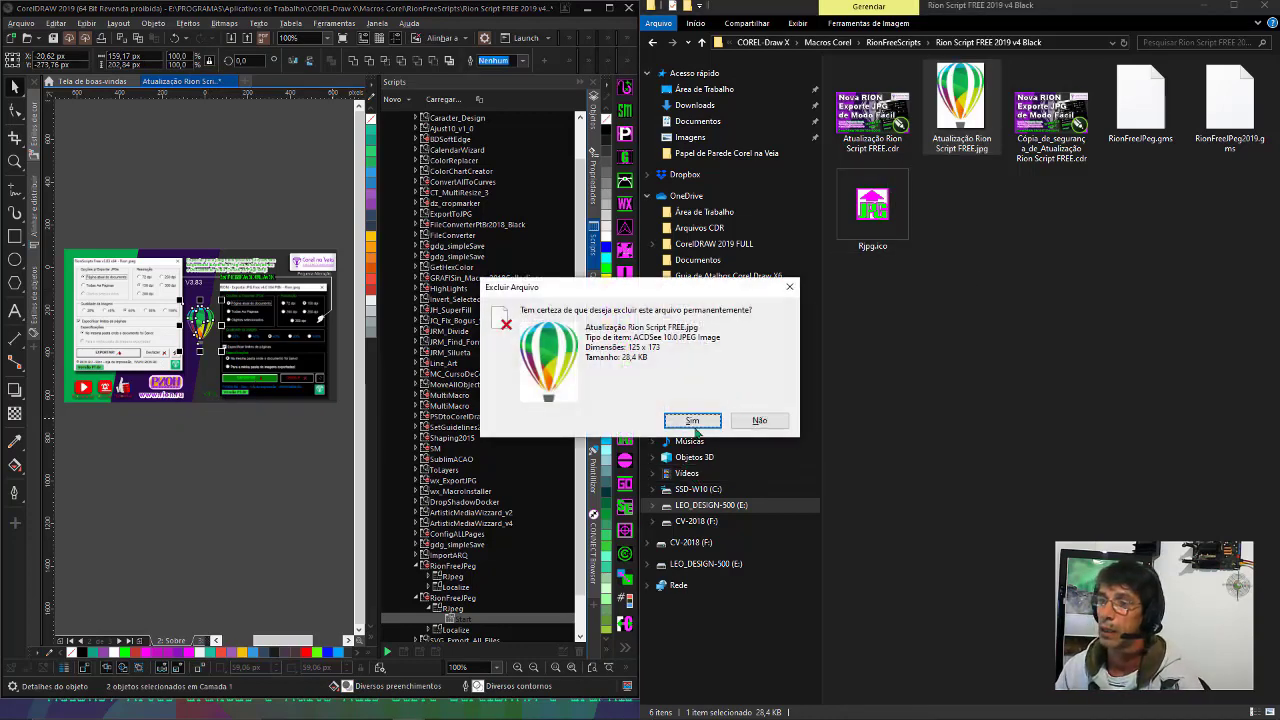
pyautogui.click(700, 422)
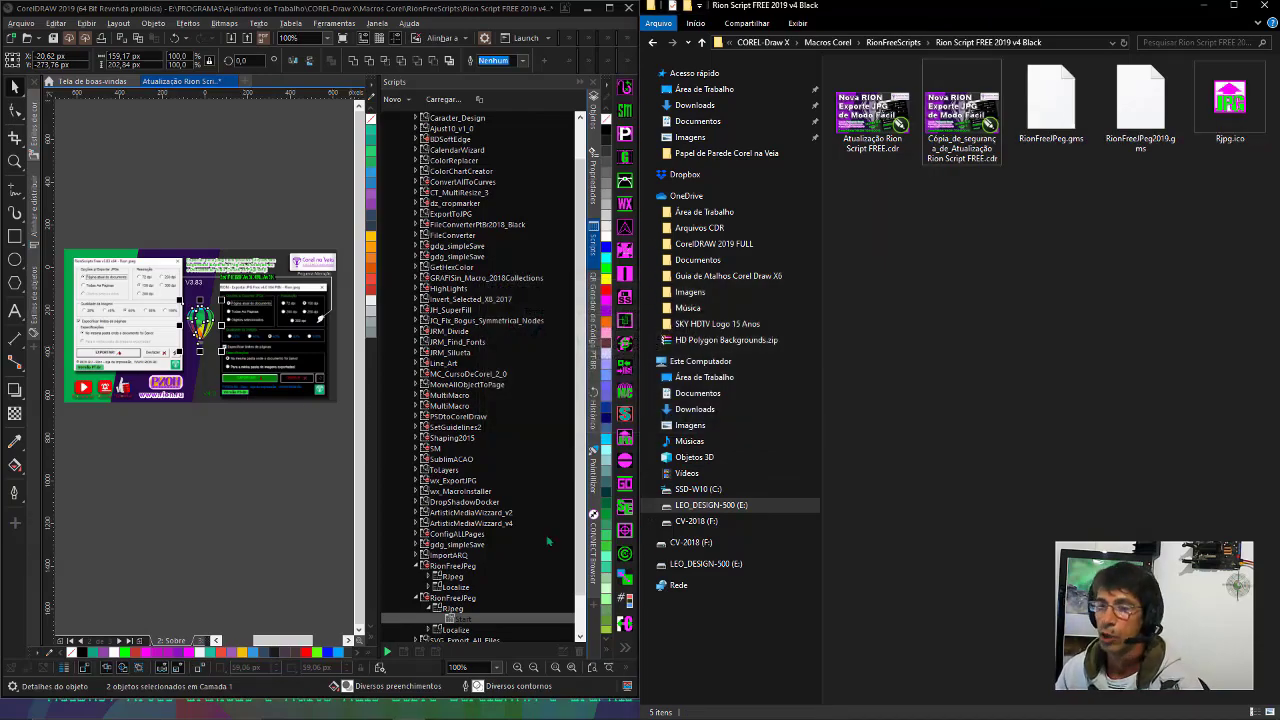
# Step: Export the selected objects with the RION macro at 300 dpi and 100% quality
pyautogui.doubleClick(469, 621)
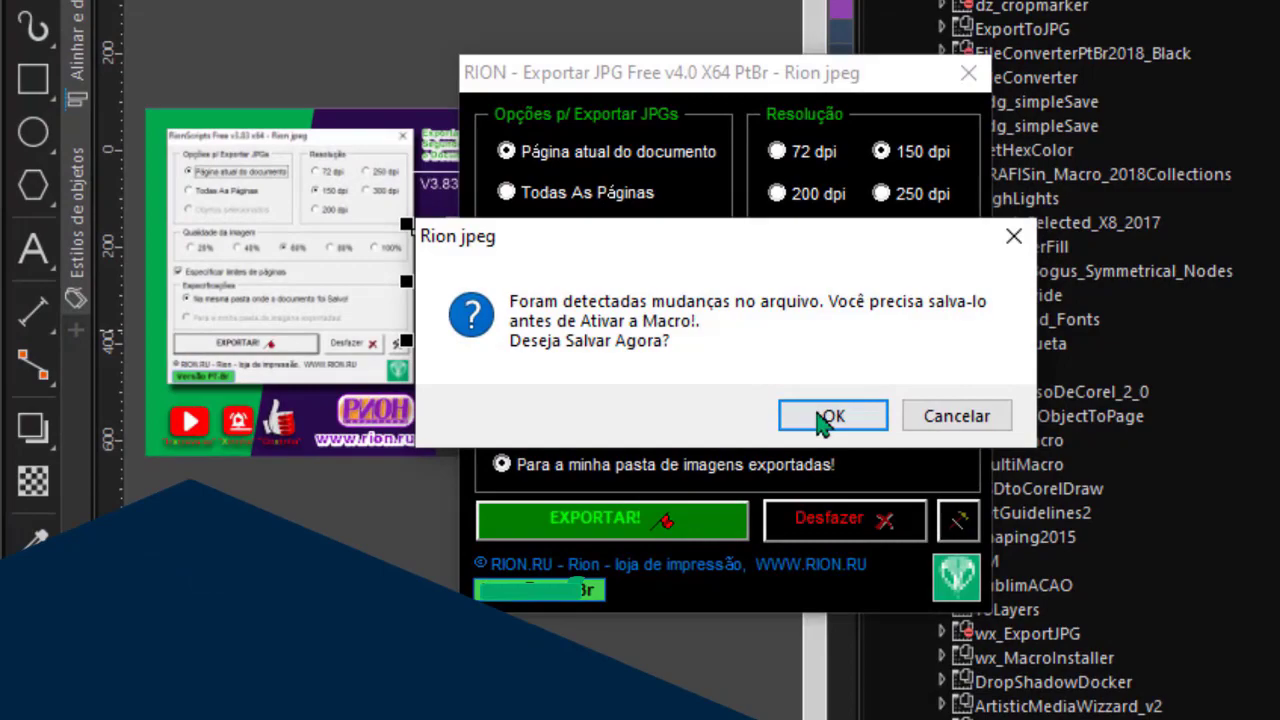
pyautogui.click(822, 416)
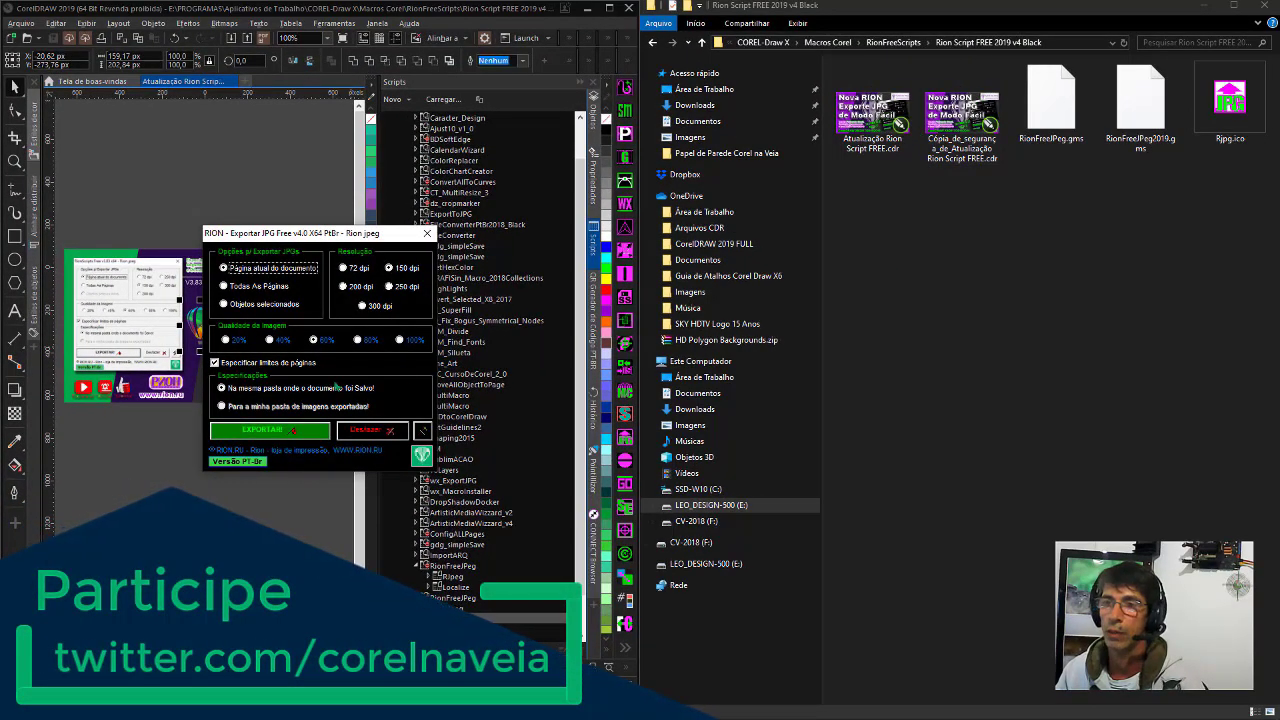
pyautogui.press('Tab')
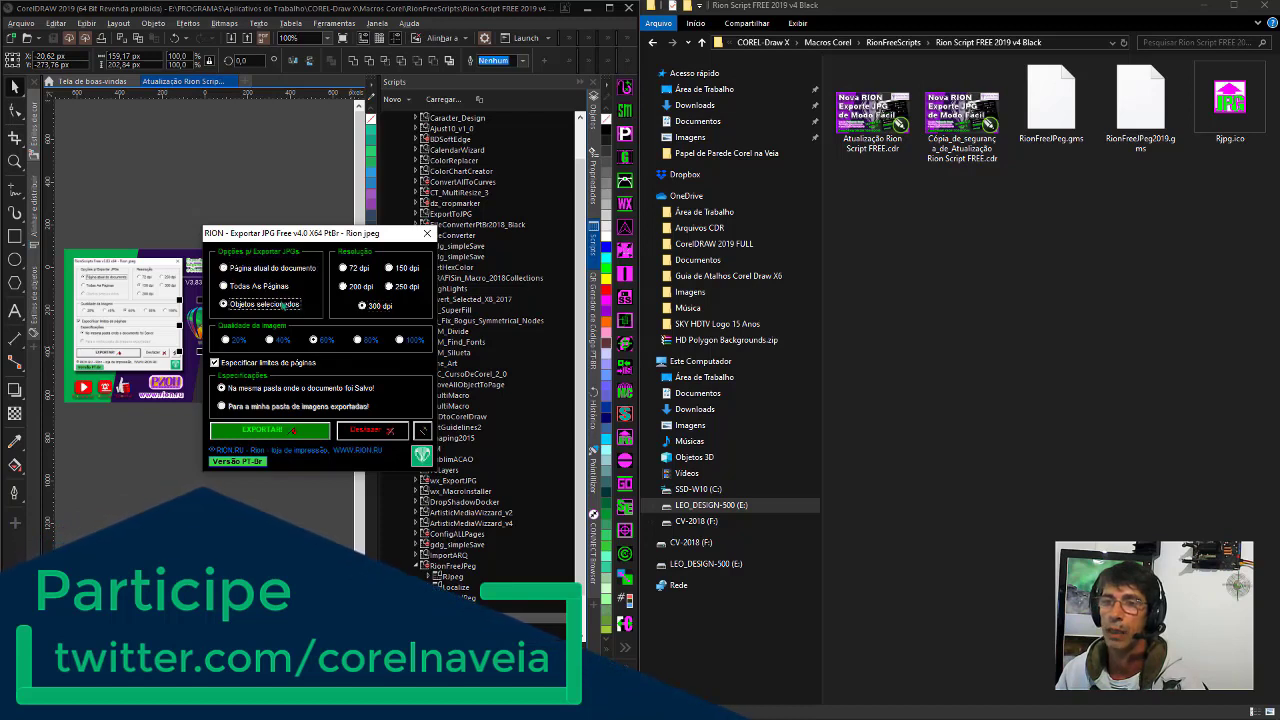
pyautogui.click(262, 304)
pyautogui.click(399, 340)
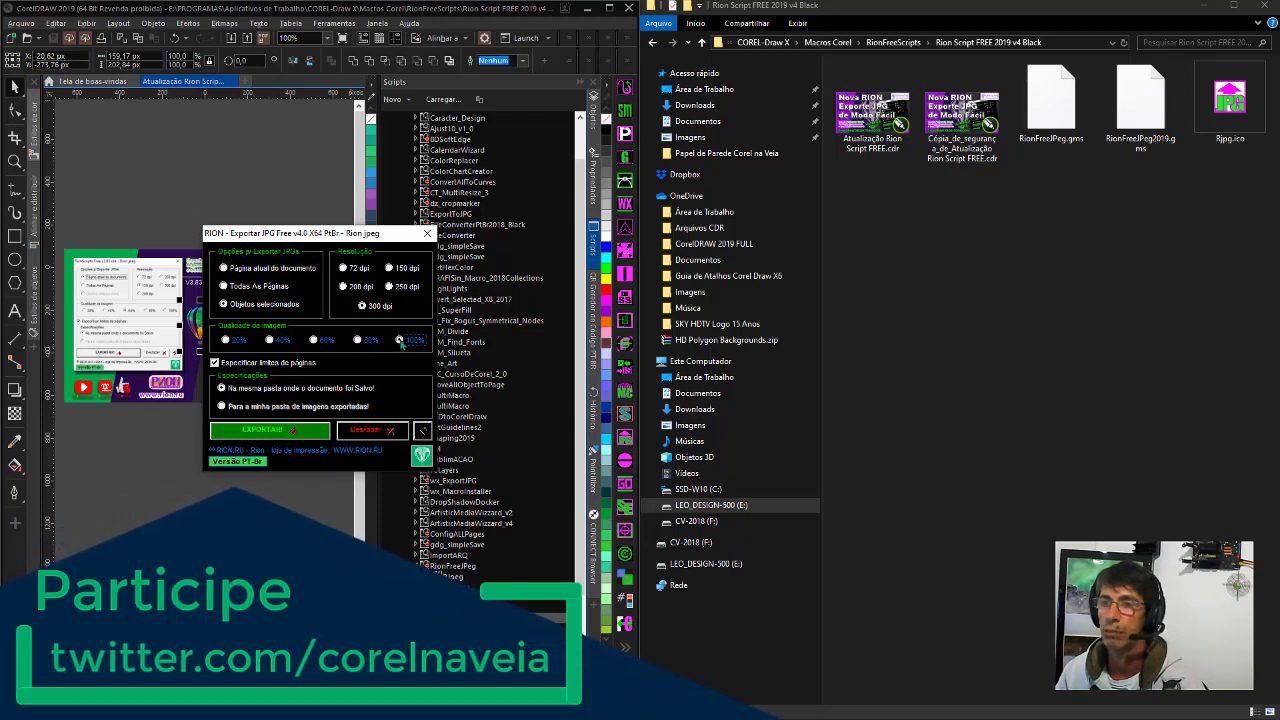
pyautogui.click(293, 431)
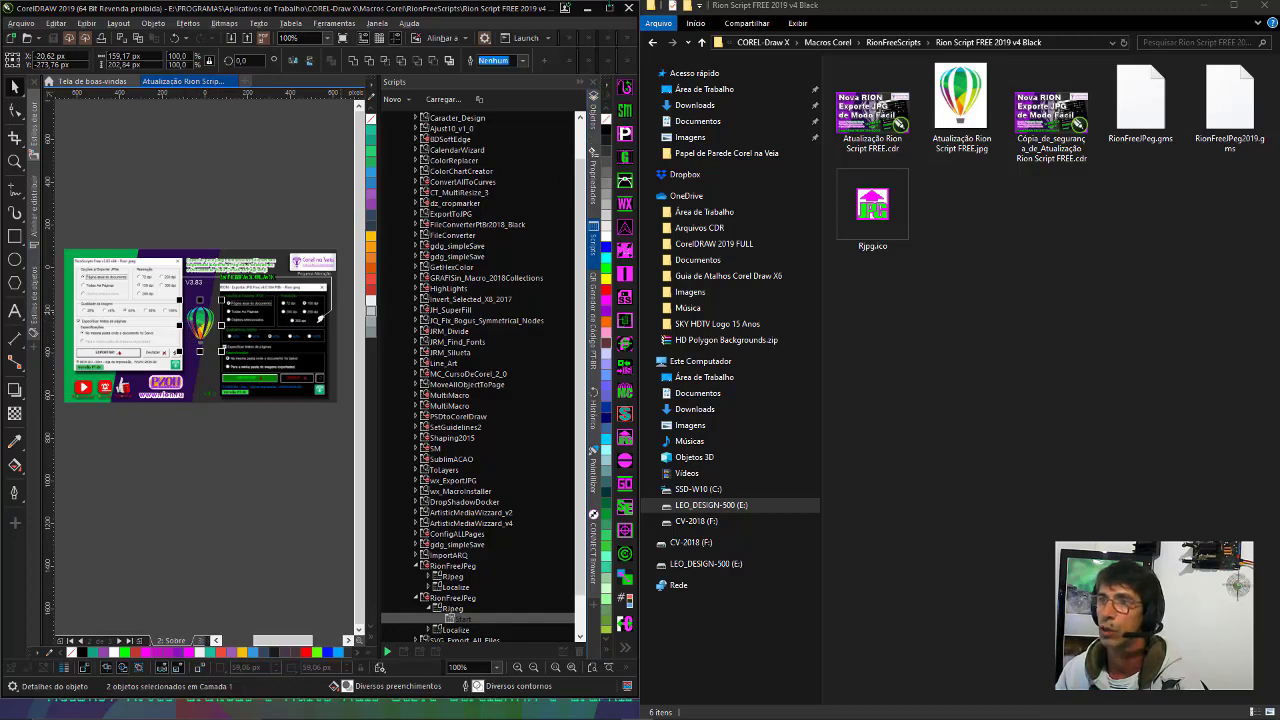
pyautogui.click(597, 8)
# Step: Delete the Retângulo object via the Objects docker, fit the page, and minimize CorelDRAW
pyautogui.click(1236, 108)
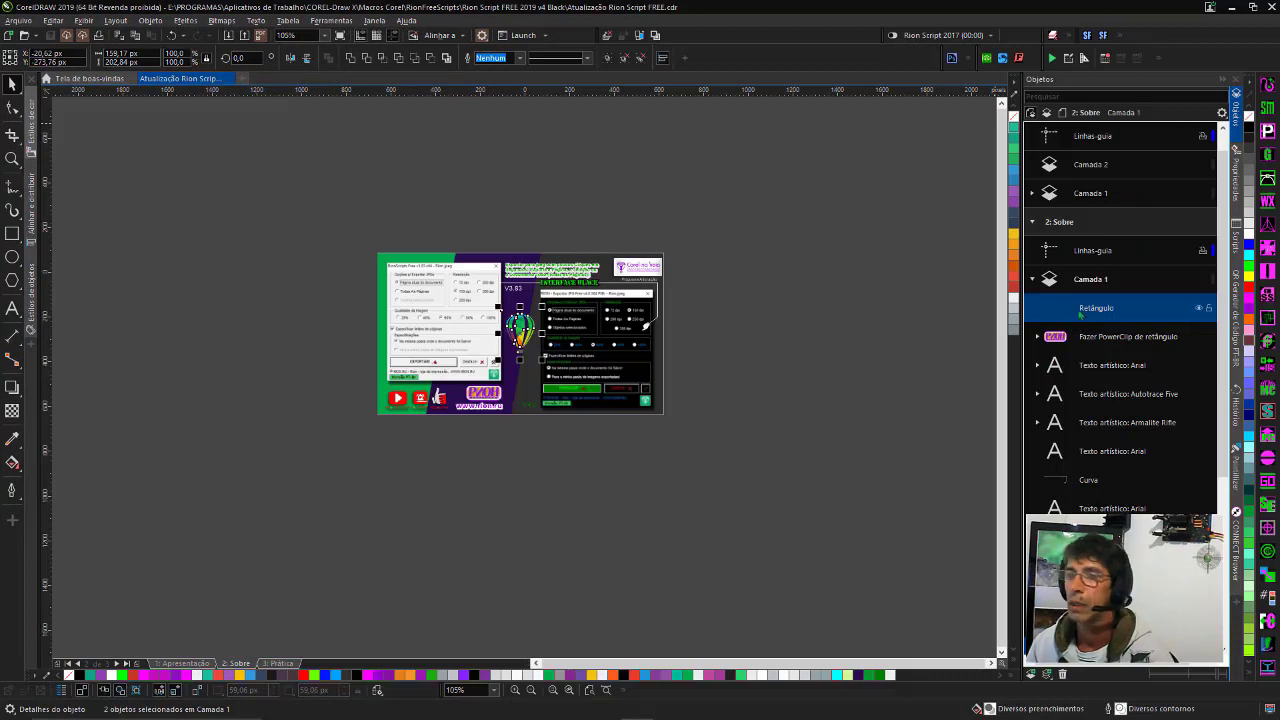
pyautogui.click(1150, 311)
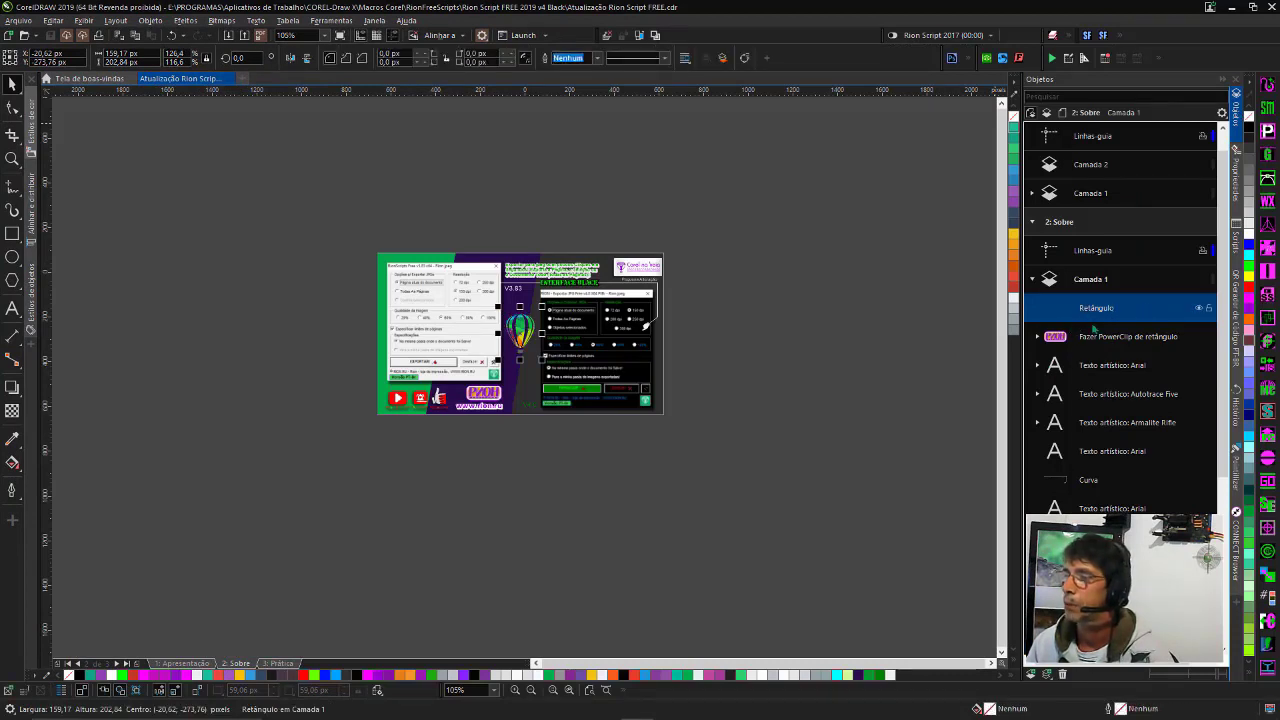
pyautogui.scroll(-2, 1087, 594)
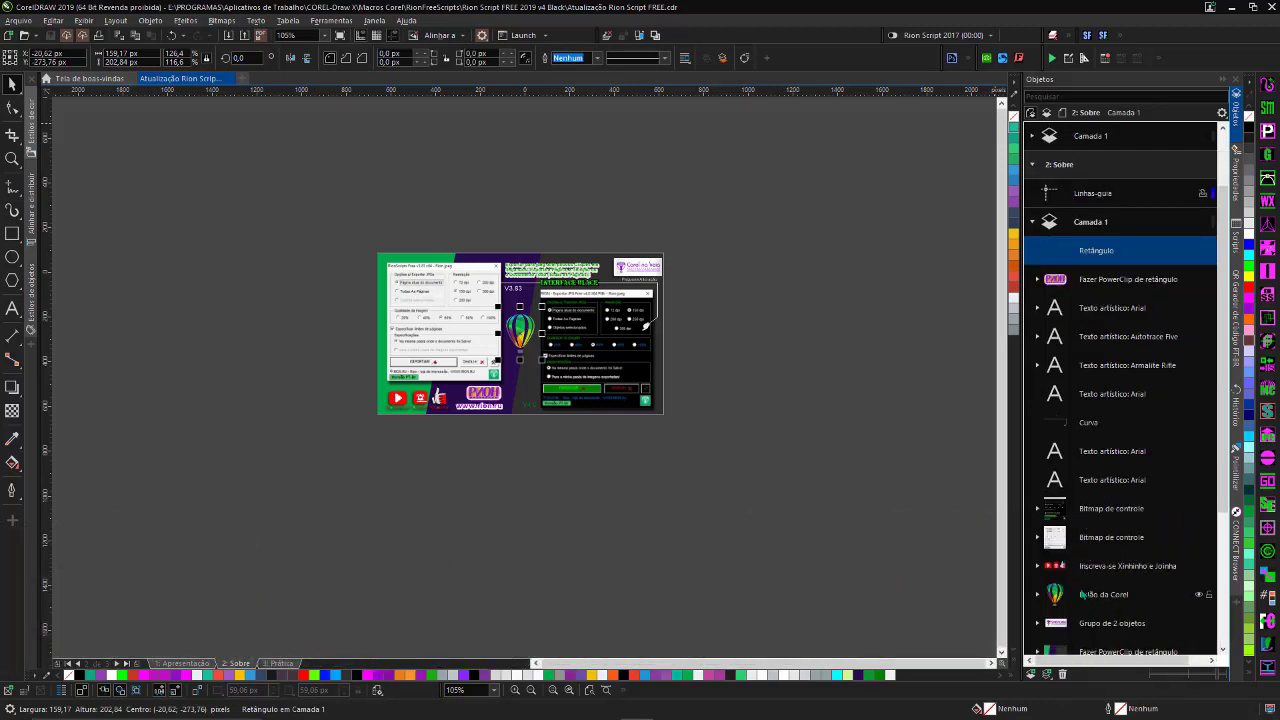
pyautogui.click(1082, 594)
pyautogui.click(1096, 250)
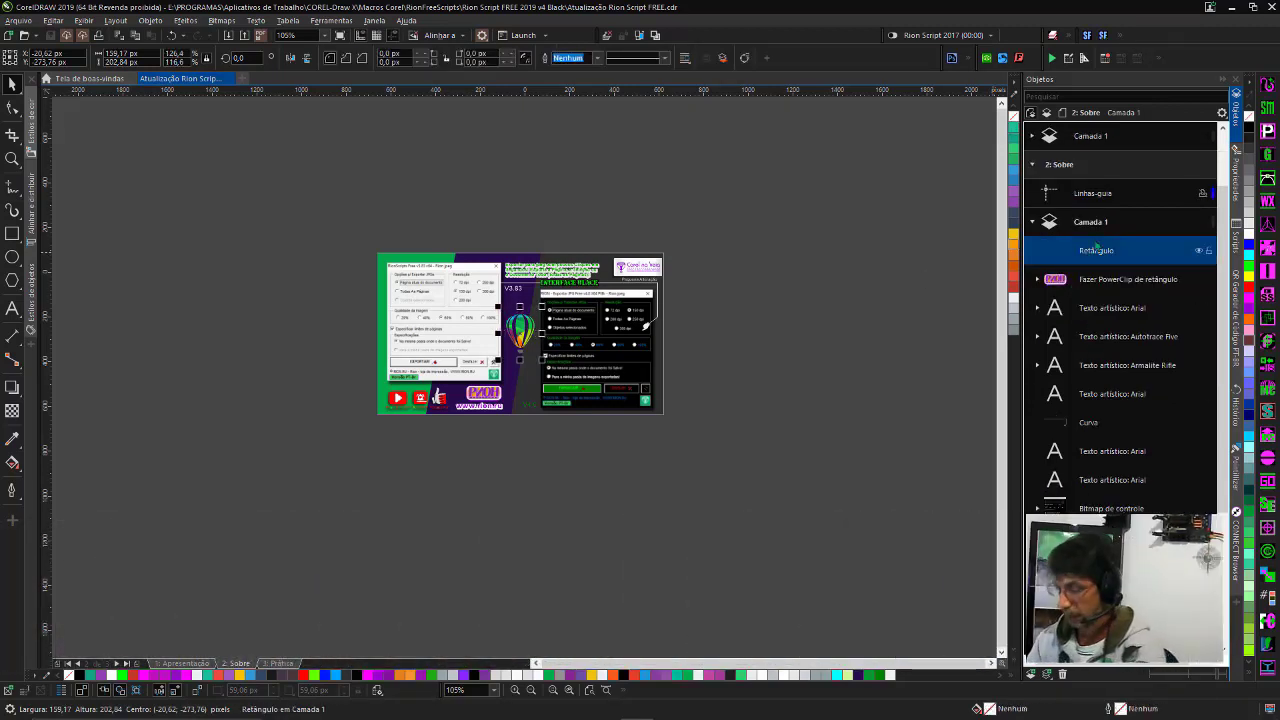
pyautogui.press('Delete')
pyautogui.hotkey('shift', 'F4')
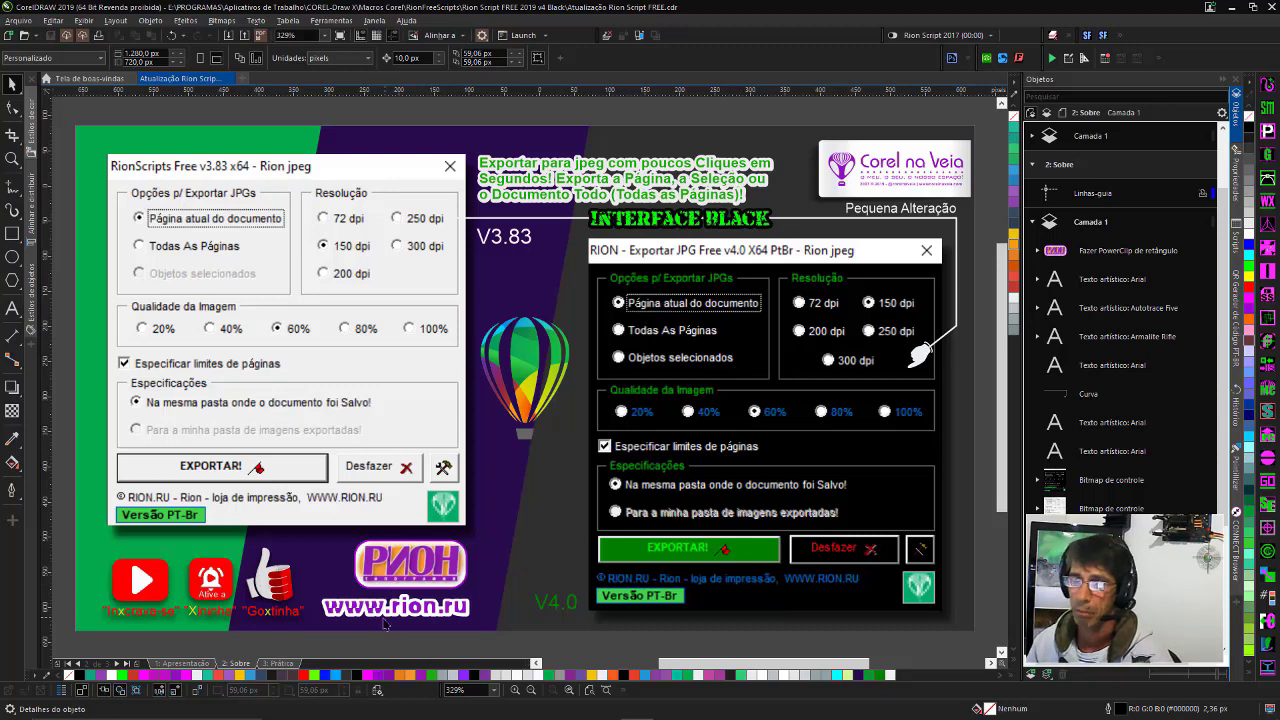
pyautogui.click(1209, 6)
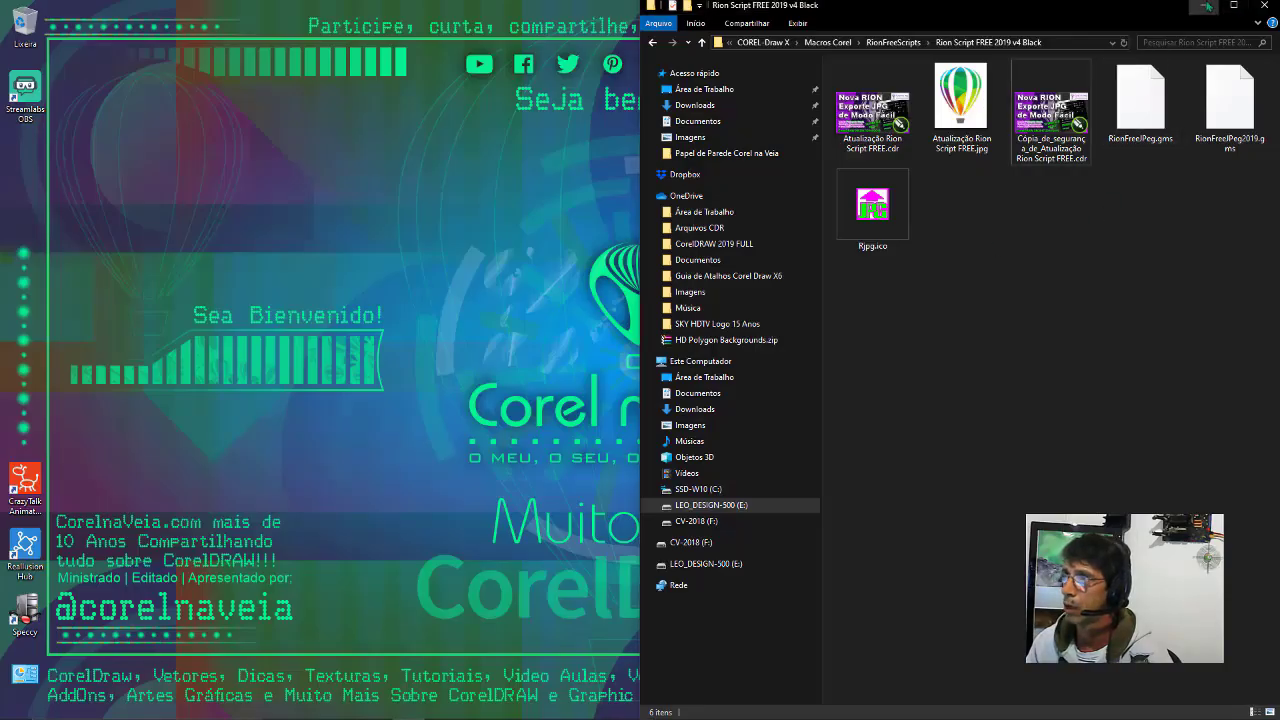
# Step: Bring up the GMS macros folder and highlight its Program Files path
pyautogui.click(1206, 6)
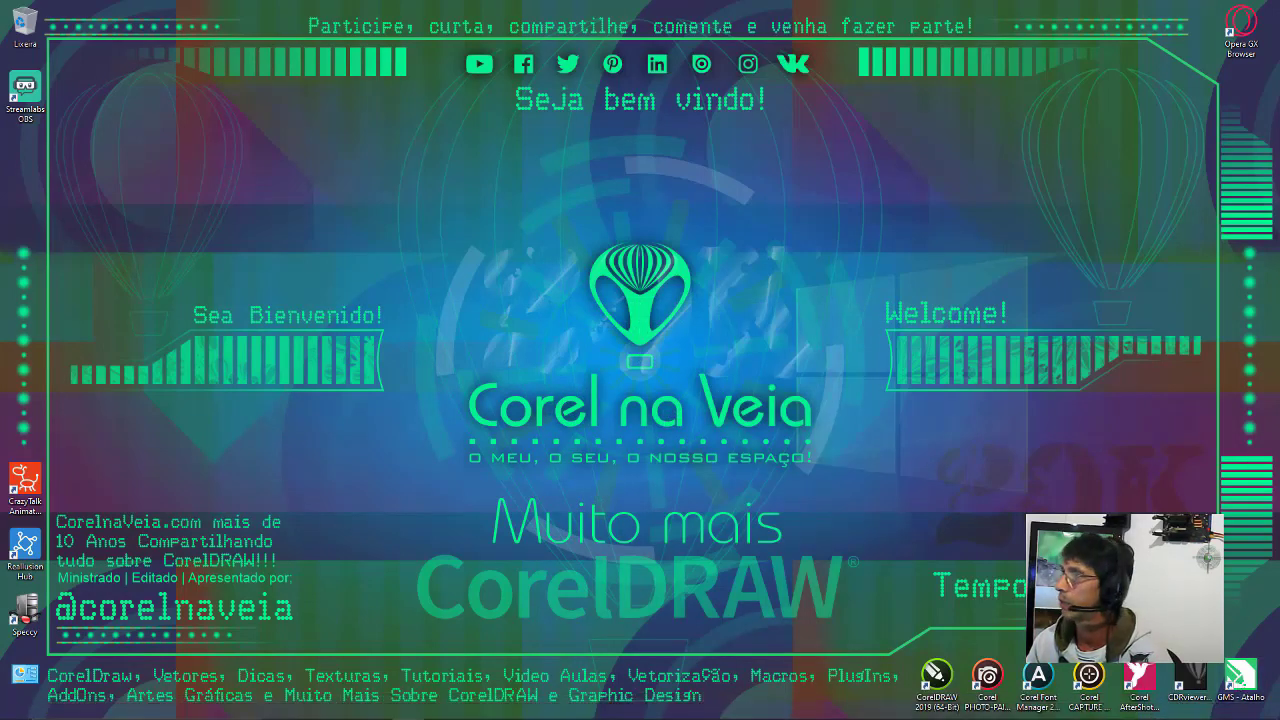
pyautogui.press('super+d')
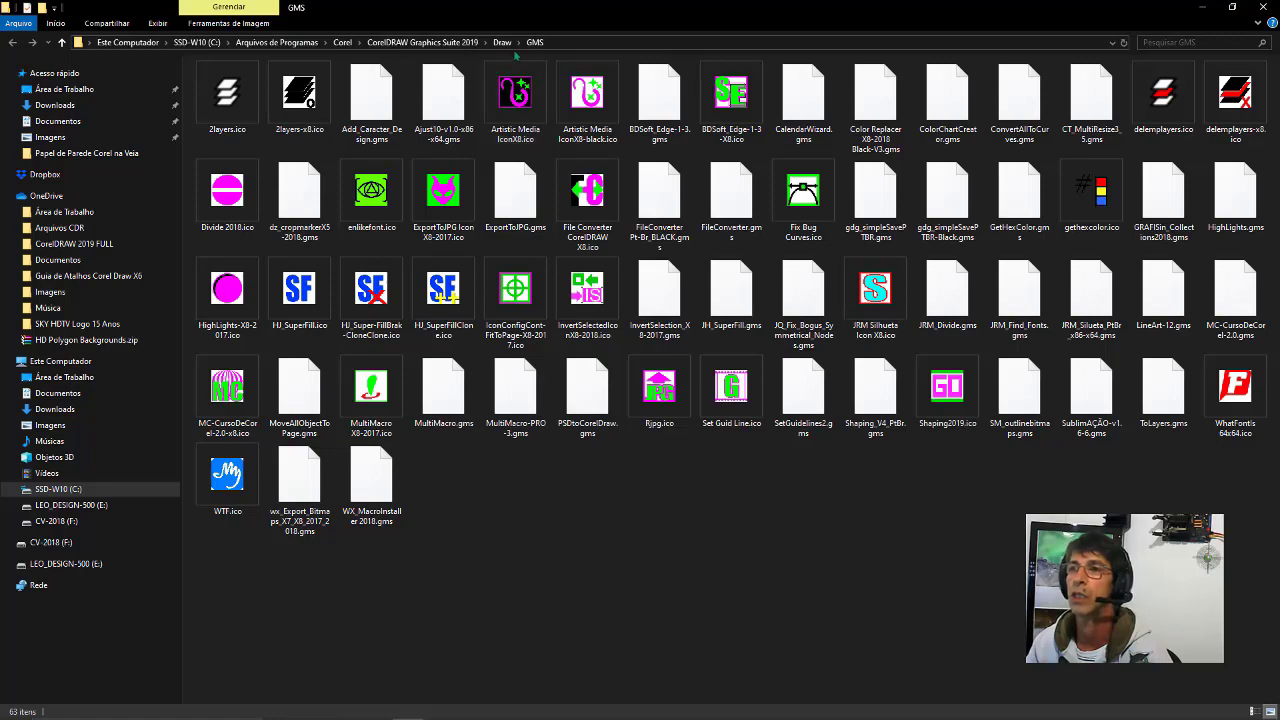
pyautogui.click(566, 43)
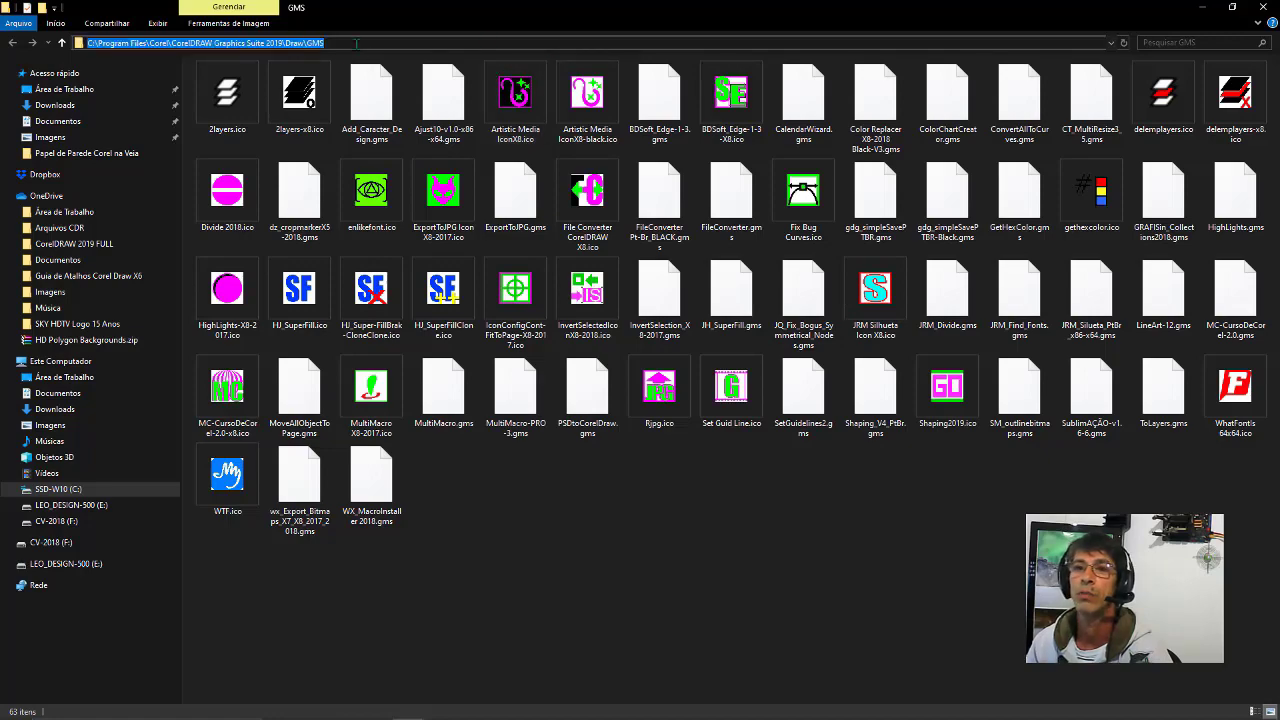
pyautogui.click(356, 43)
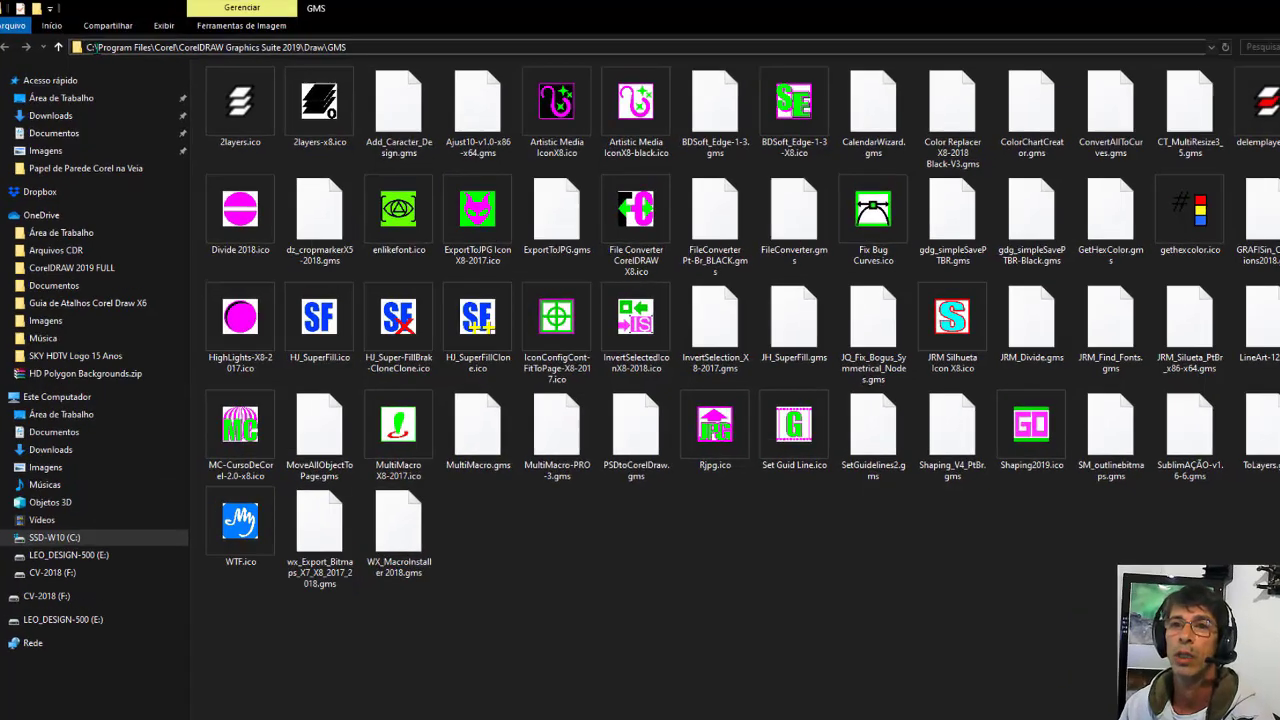
pyautogui.moveTo(101, 43); pyautogui.dragTo(216, 54)
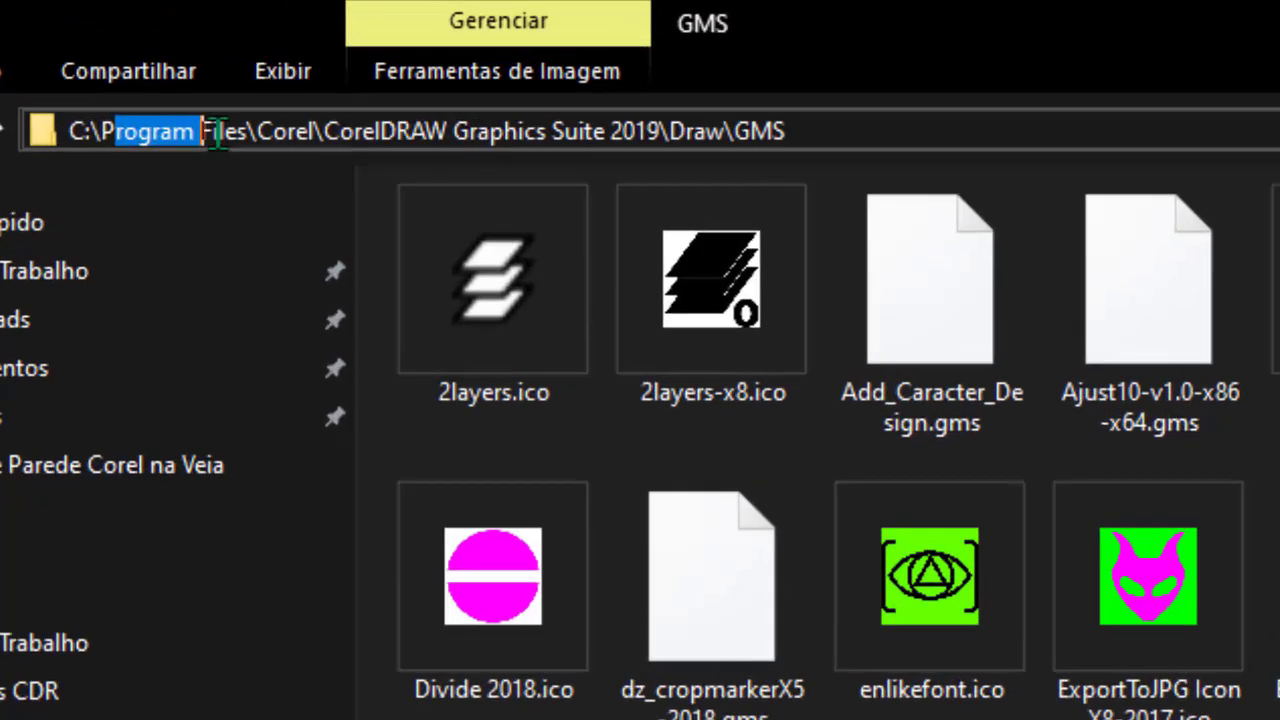
pyautogui.moveTo(551, 208)
pyautogui.mouseDown()
pyautogui.moveTo(908, 160)
pyautogui.moveTo(1051, 163)
pyautogui.mouseUp()
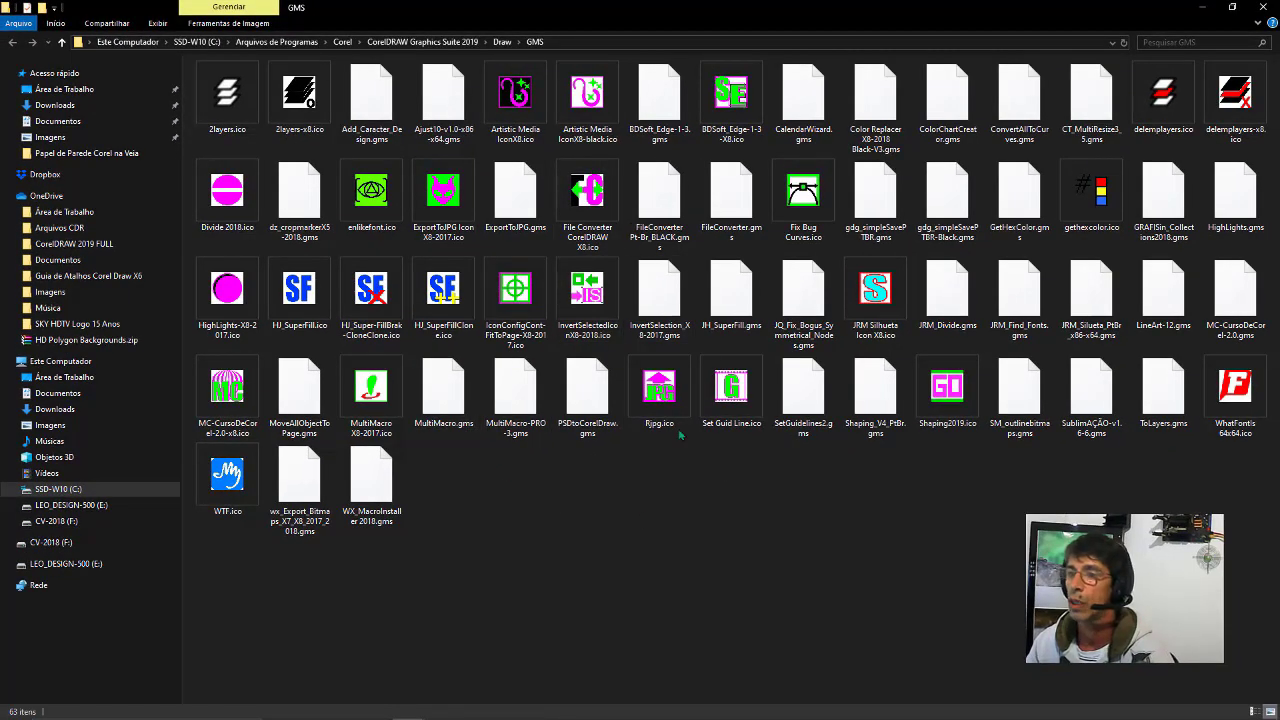
# Step: Select Rjpg.ico, then close the GMS folder window
pyautogui.click(656, 393)
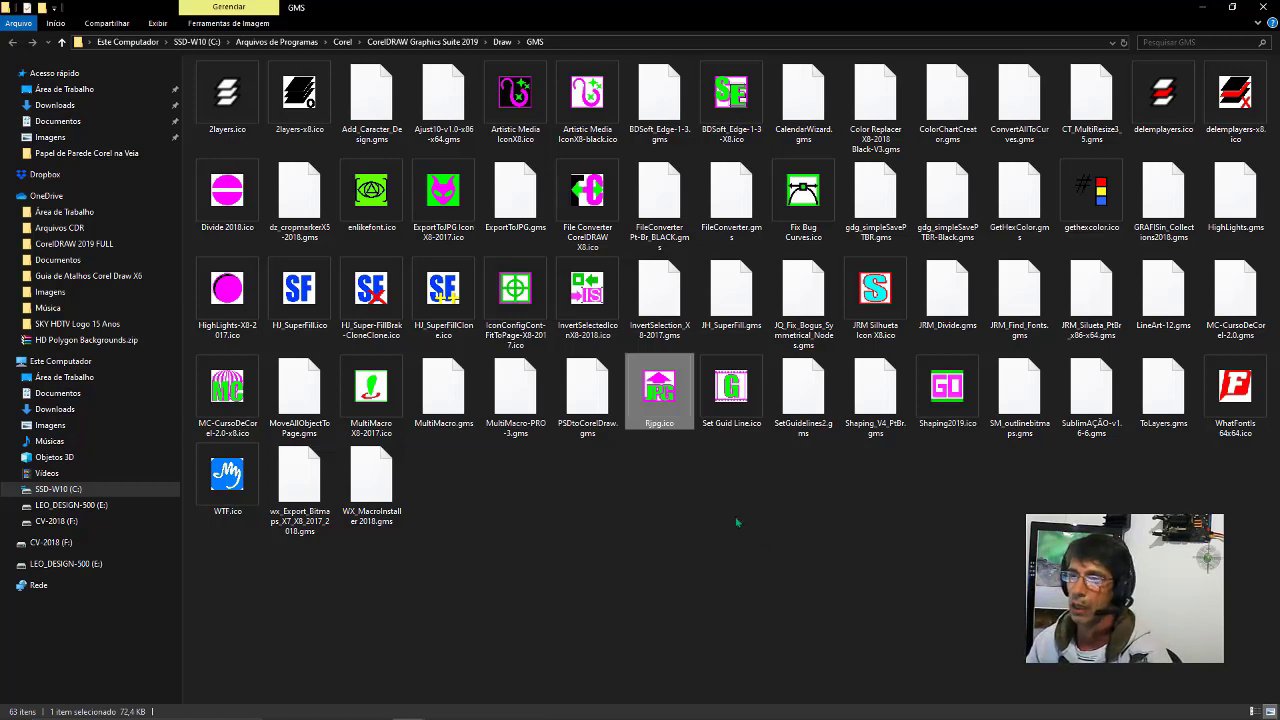
pyautogui.click(623, 501)
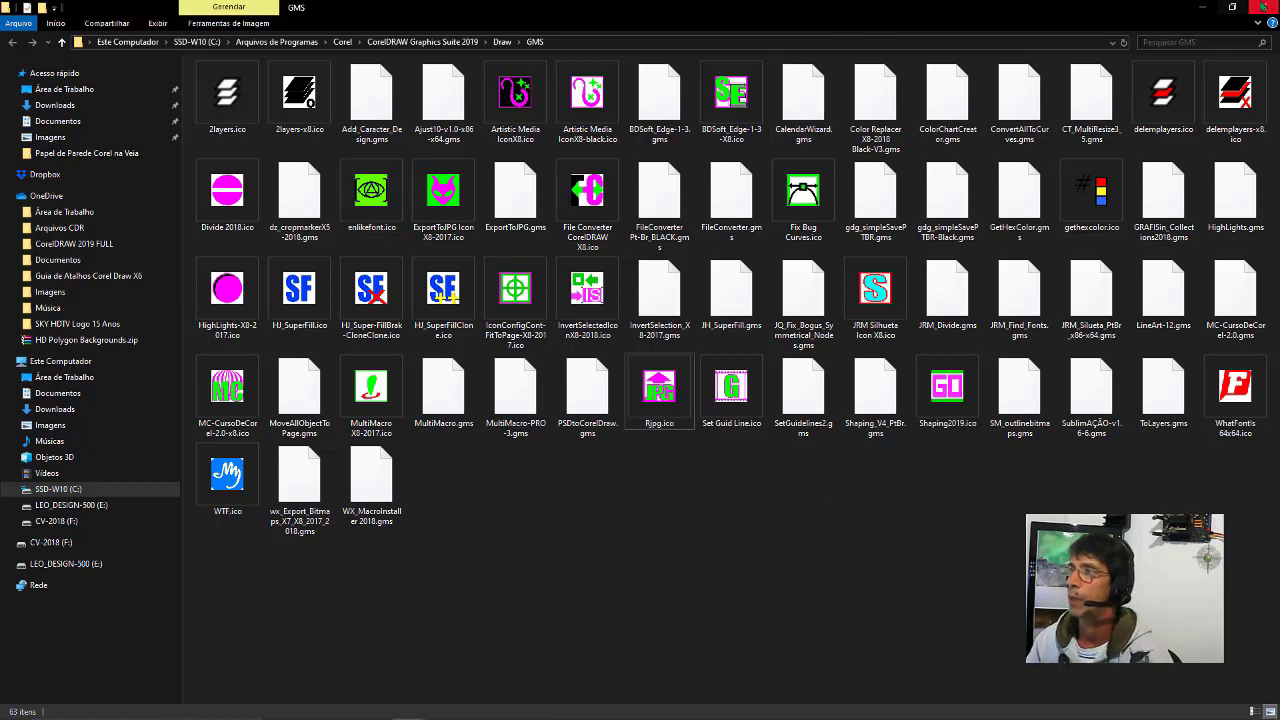
pyautogui.click(1265, 7)
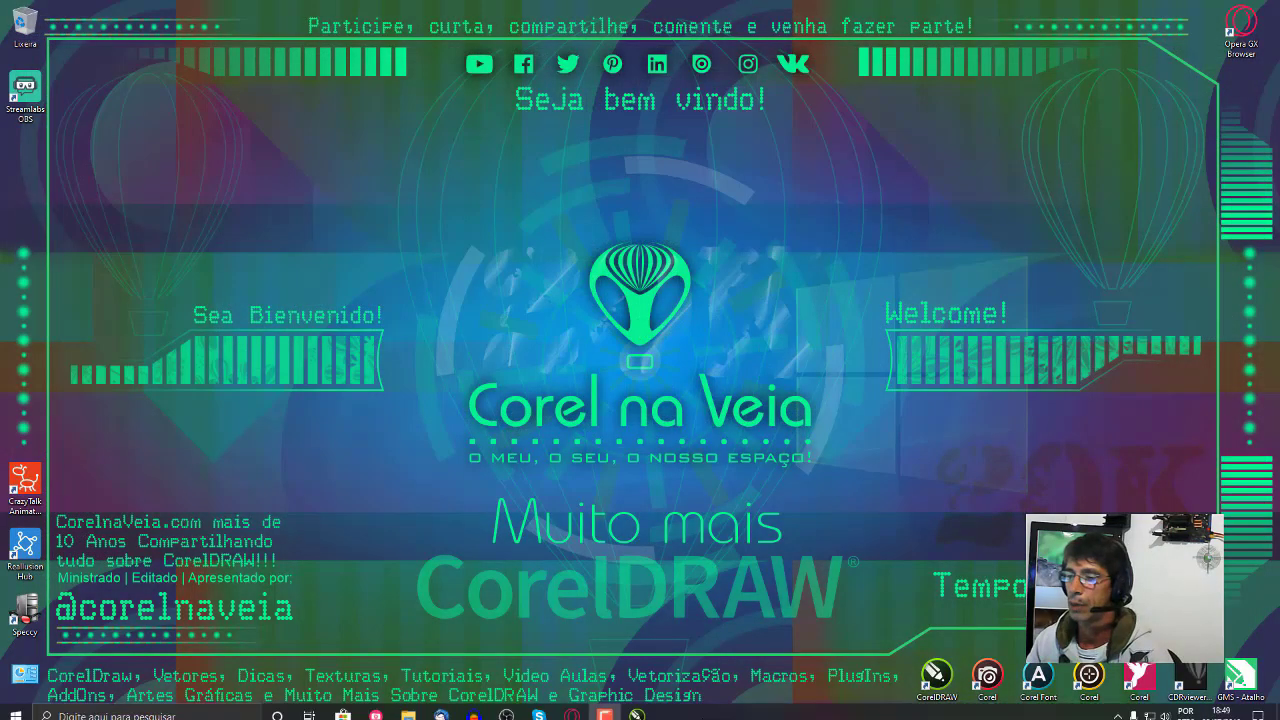
# Step: Bring Opera to the front and scroll through the VK Corel na Veia page
pyautogui.click(636, 706)
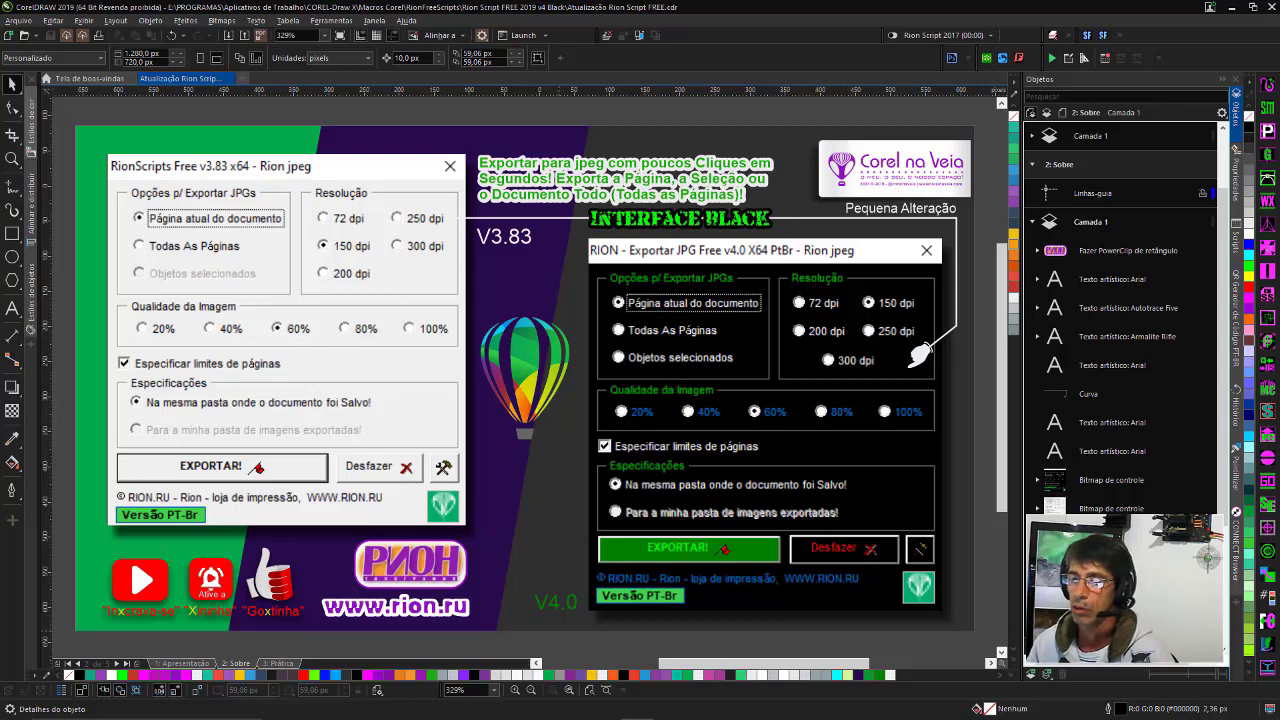
pyautogui.moveTo(572, 715)
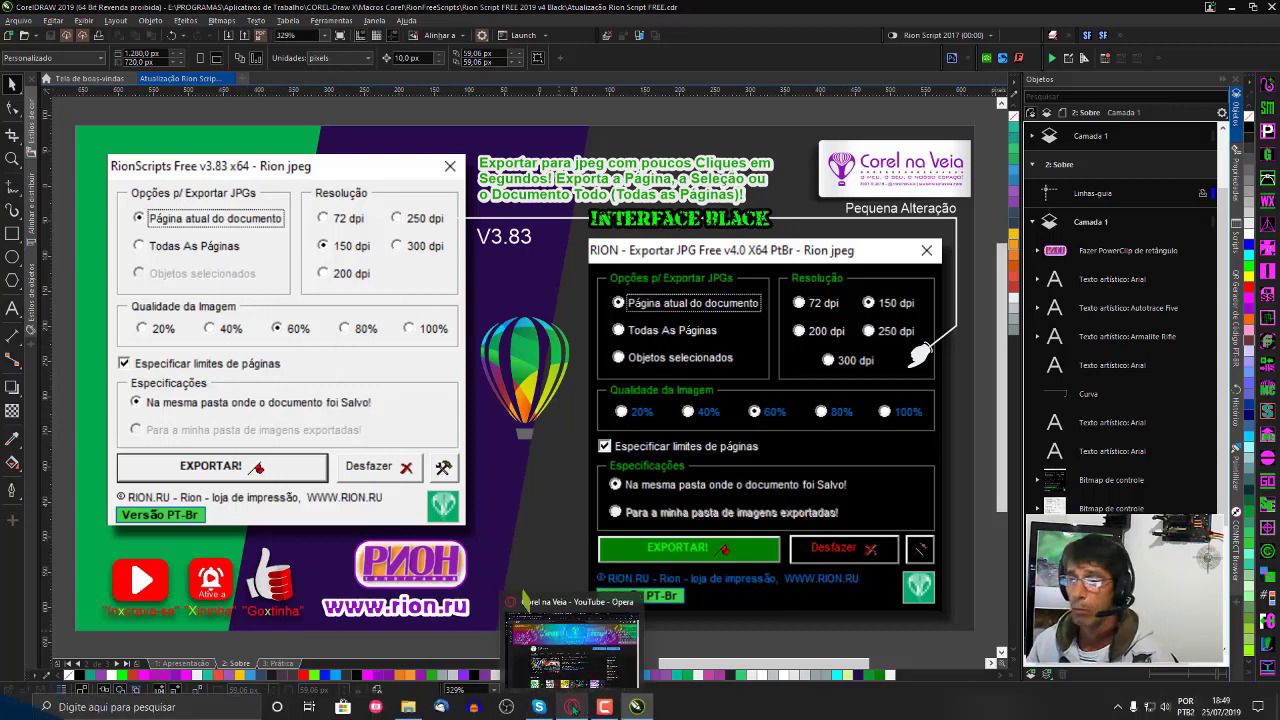
pyautogui.click(570, 645)
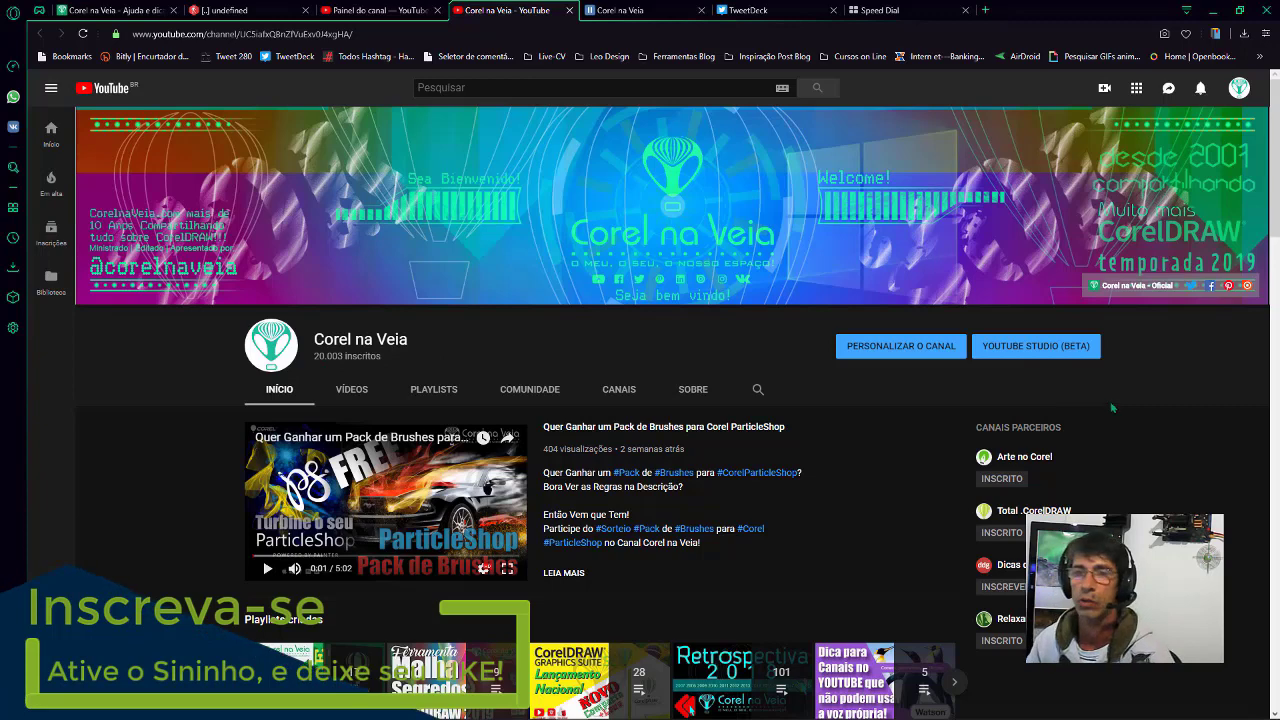
pyautogui.click(630, 10)
pyautogui.moveTo(745, 215)
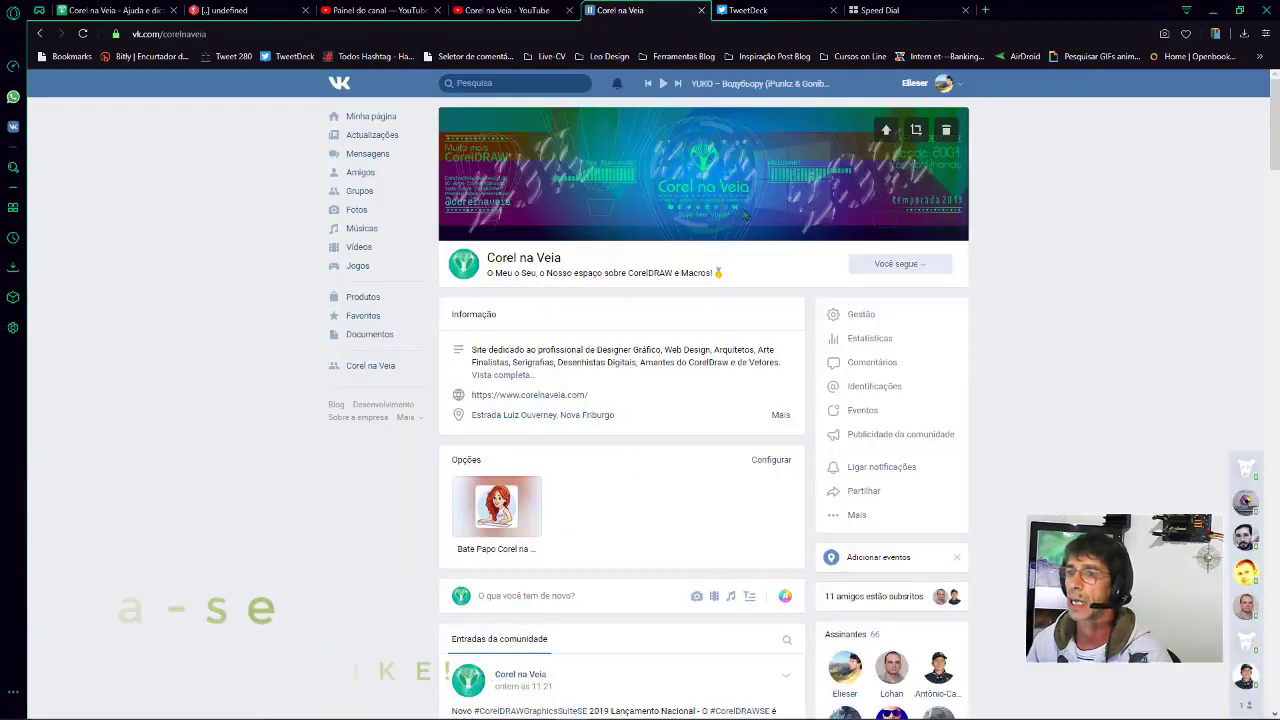
pyautogui.scroll(-2, 600, 380)
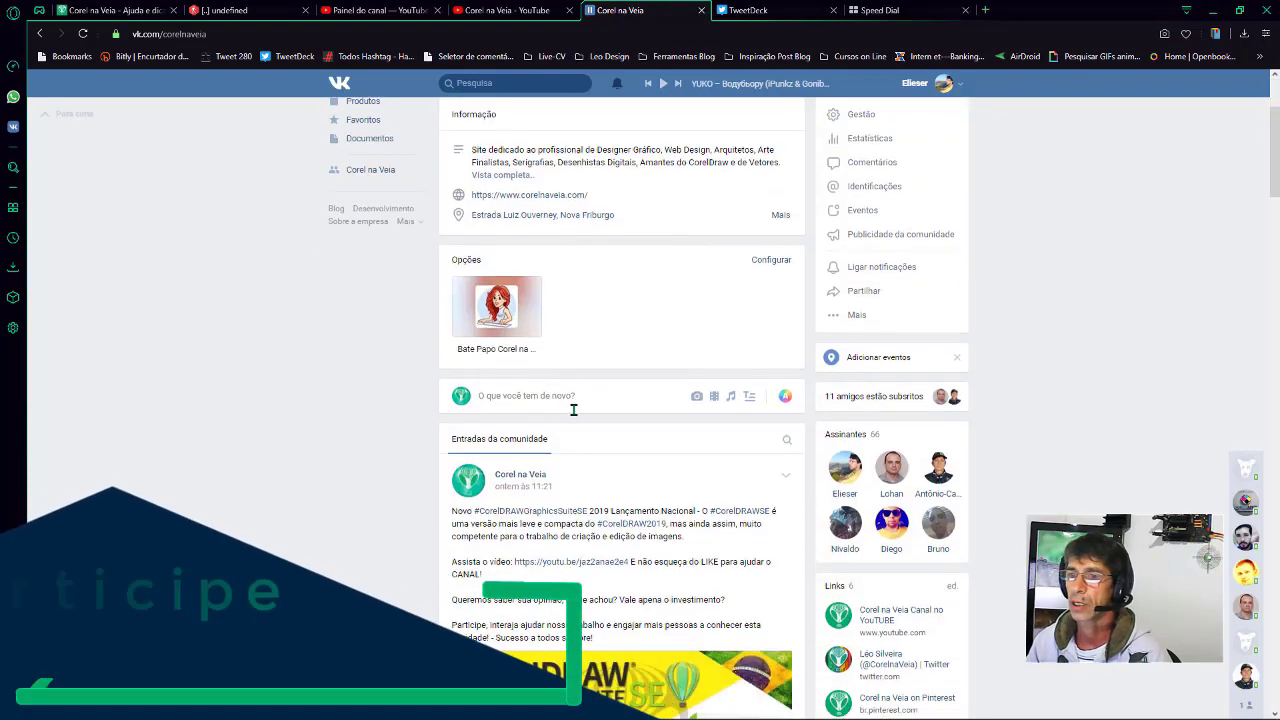
pyautogui.scroll(2, 640, 420)
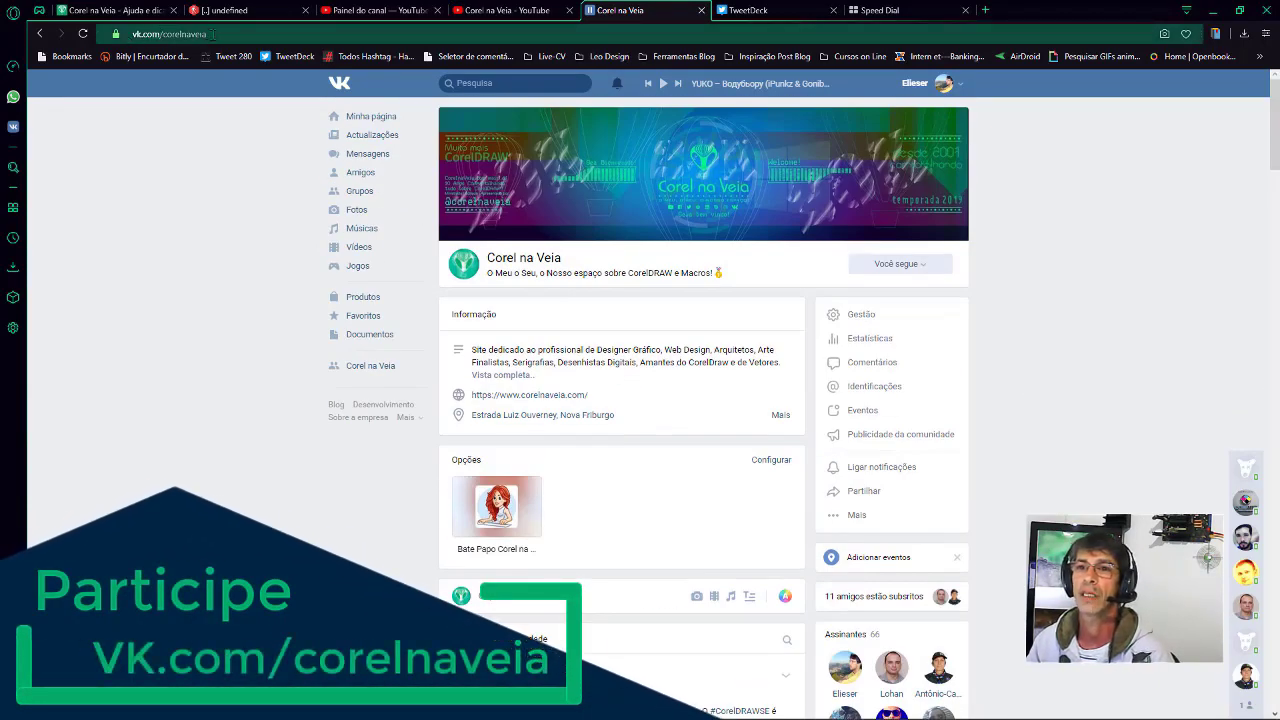
# Step: Scroll the TweetDeck columns, visit Speed Dial and VK, then minimize Opera
pyautogui.click(775, 11)
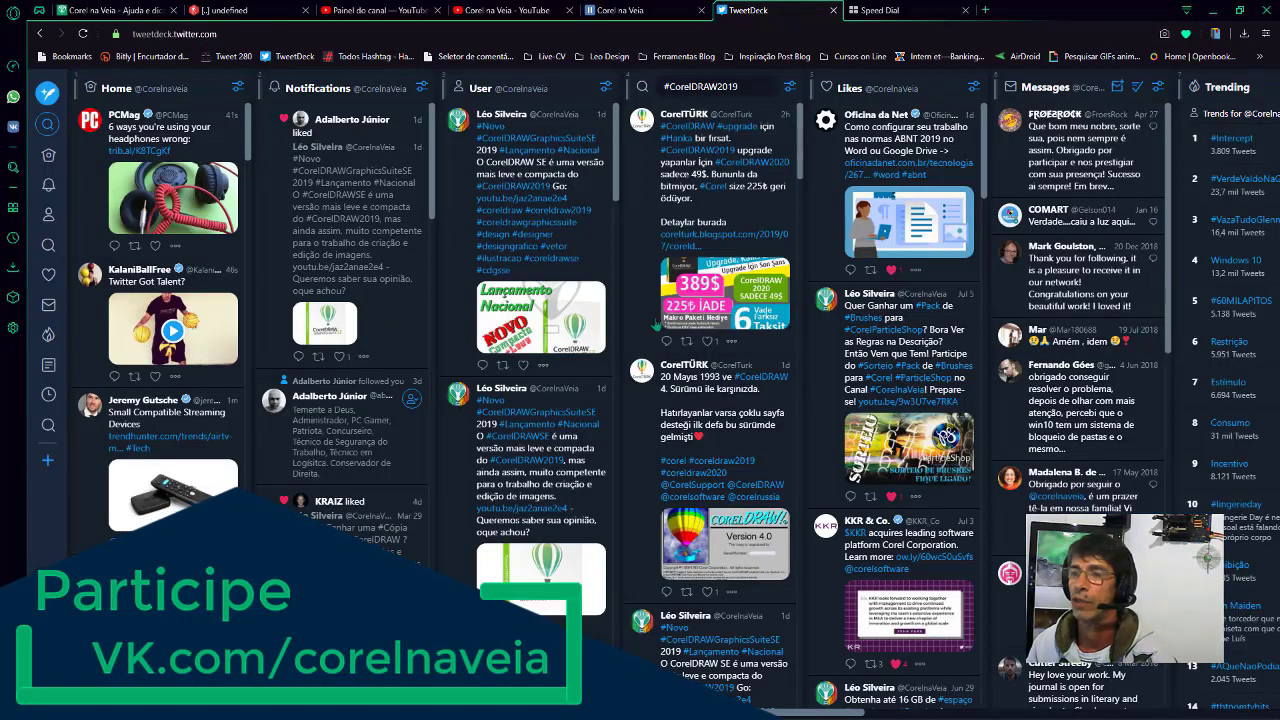
pyautogui.scroll(-3, 381, 213)
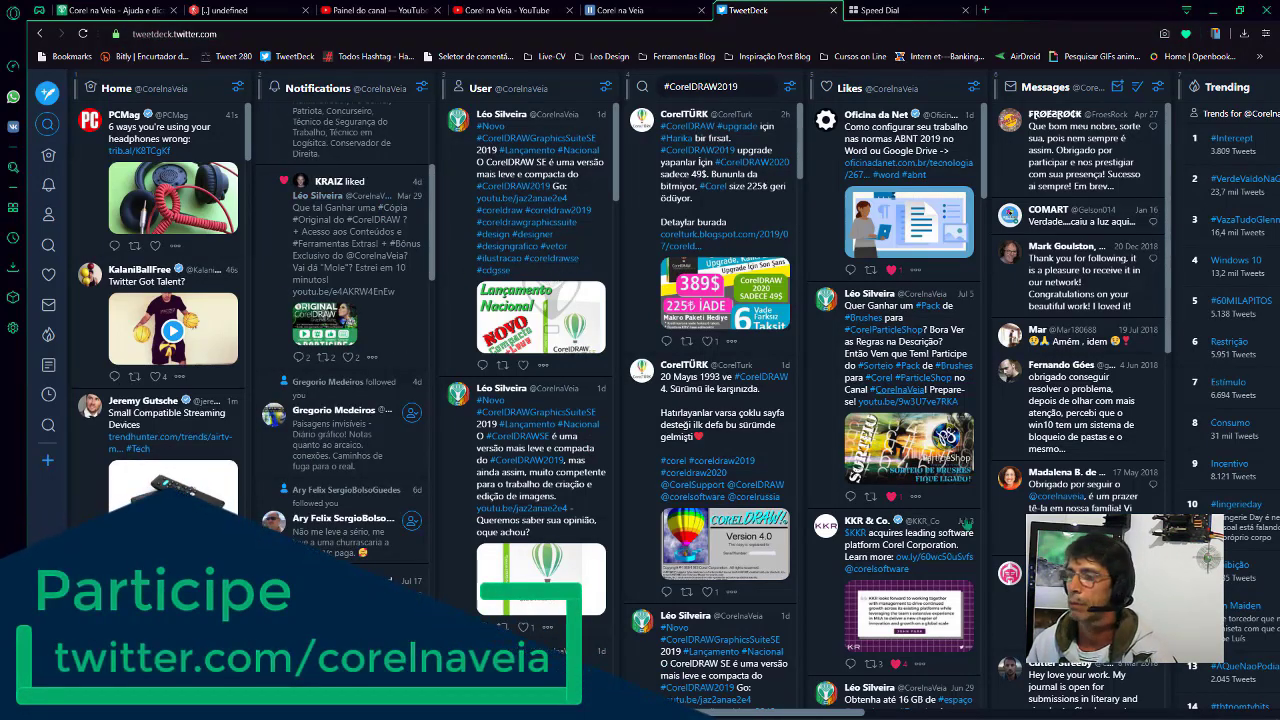
pyautogui.scroll(-3, 1028, 324)
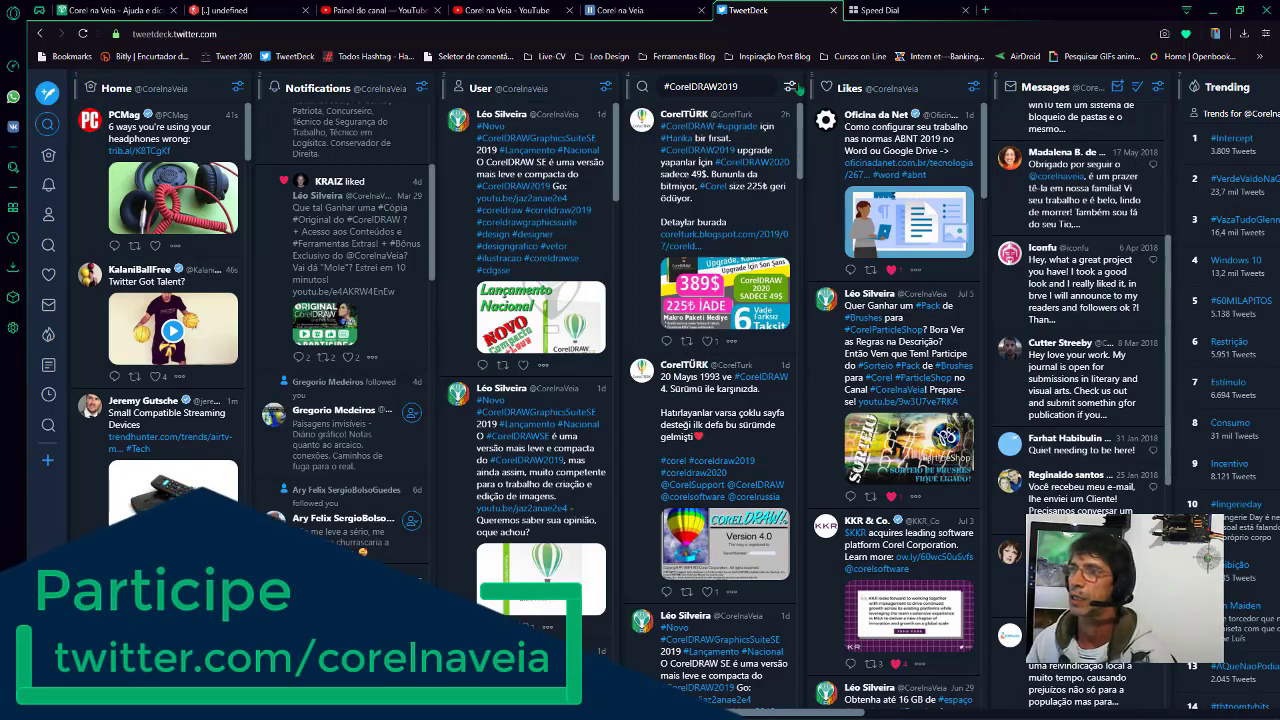
pyautogui.hscroll(5, 800, 88)
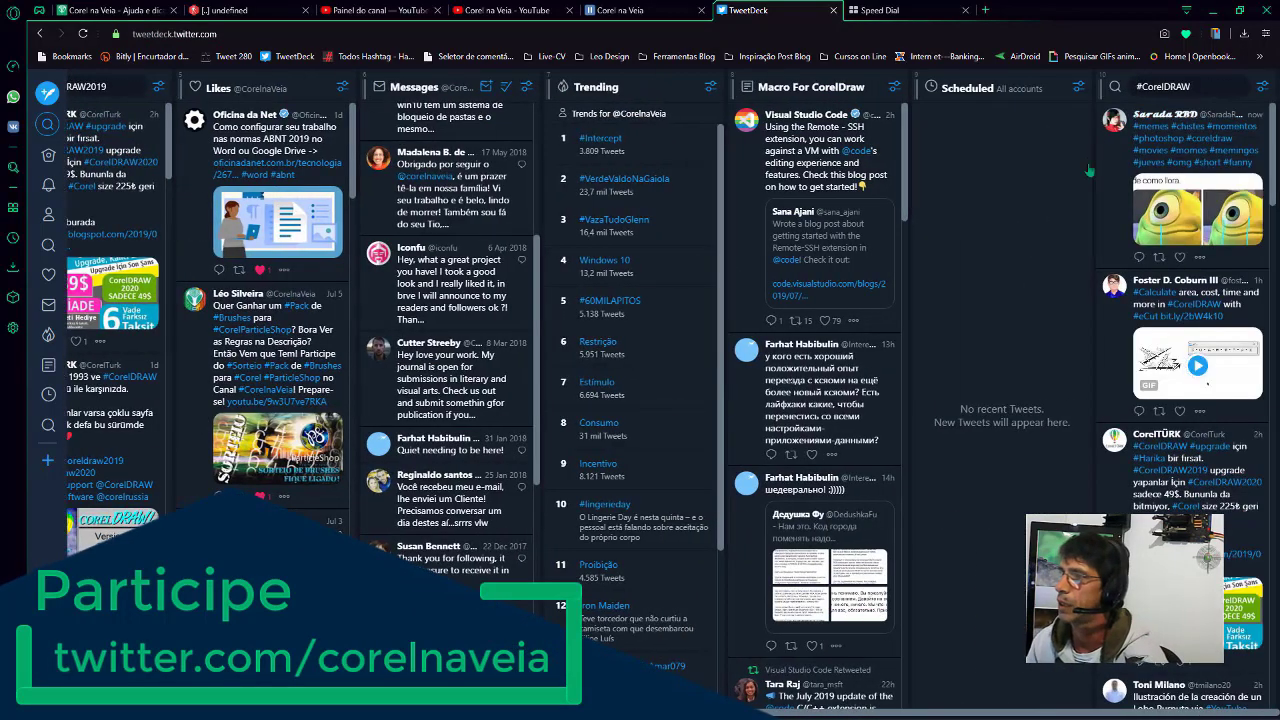
pyautogui.hscroll(-5, 1110, 100)
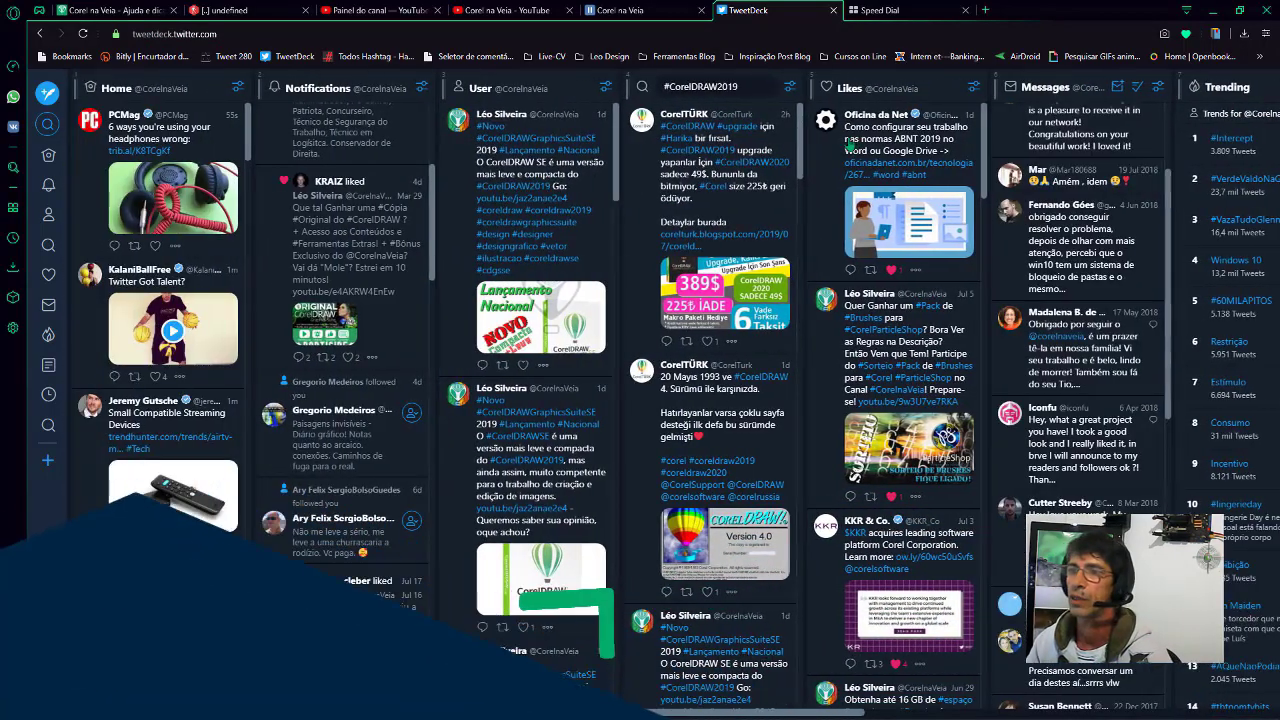
pyautogui.click(930, 8)
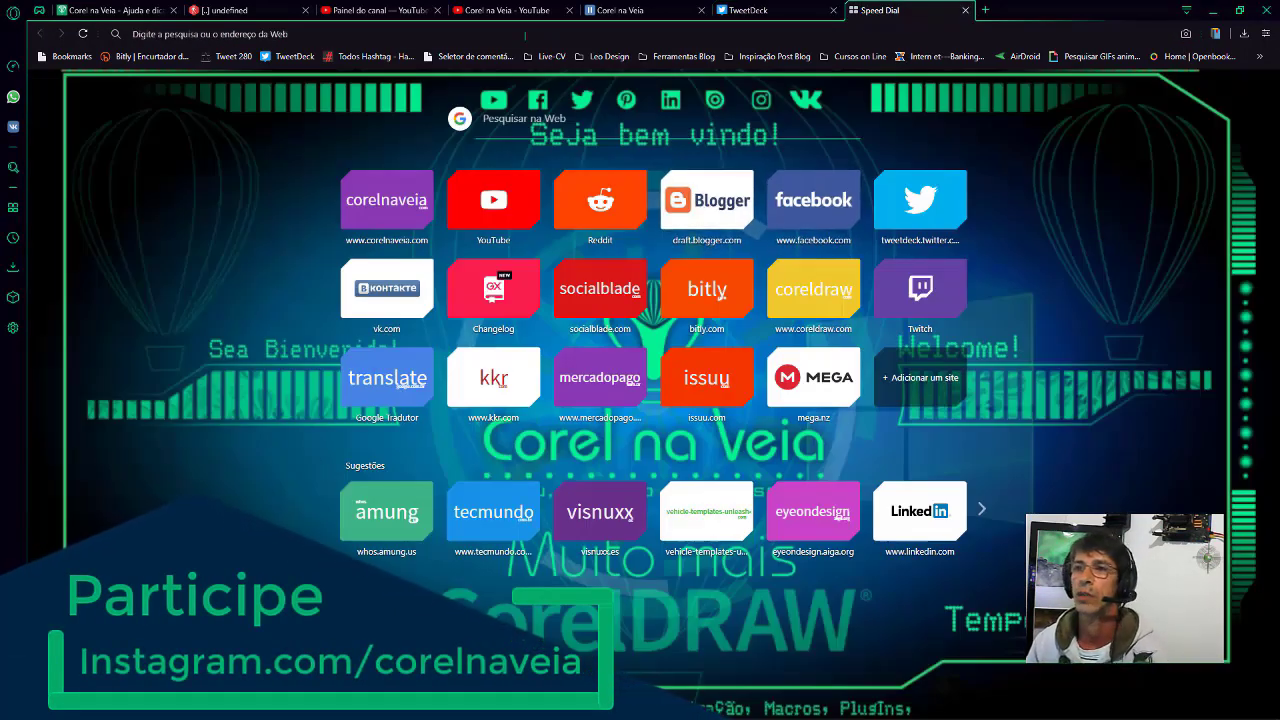
pyautogui.click(617, 9)
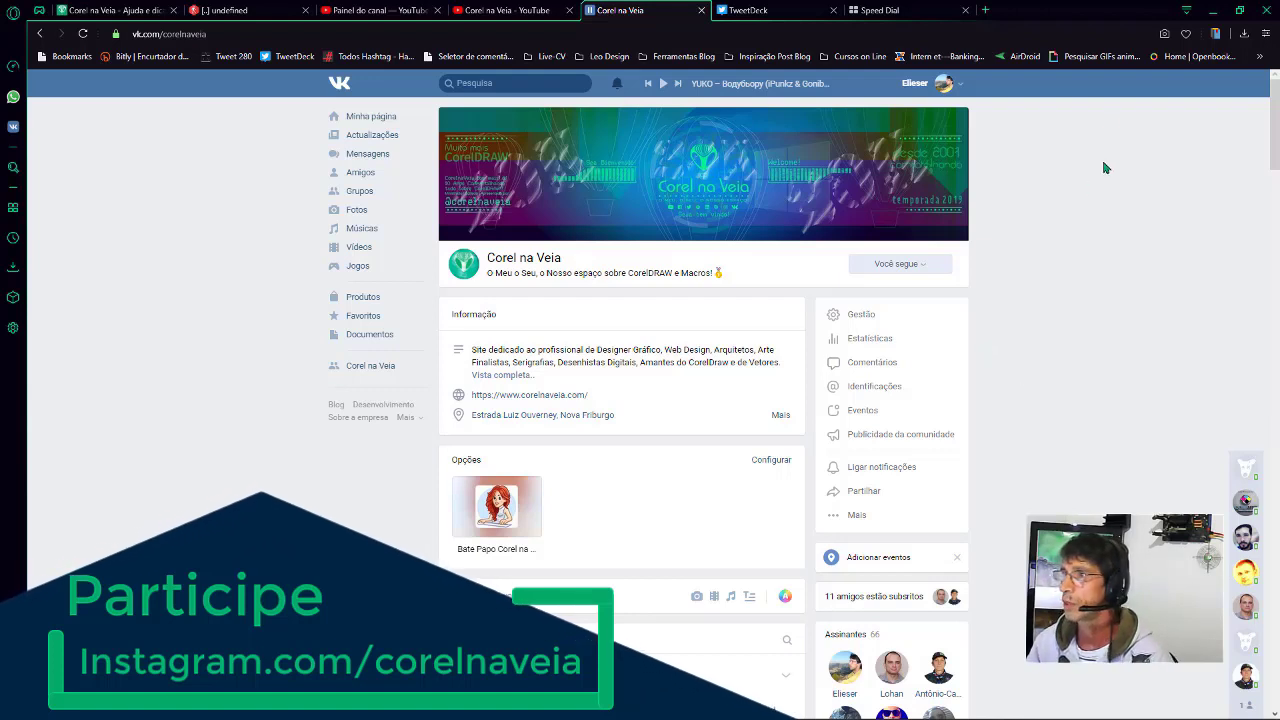
pyautogui.click(1211, 11)
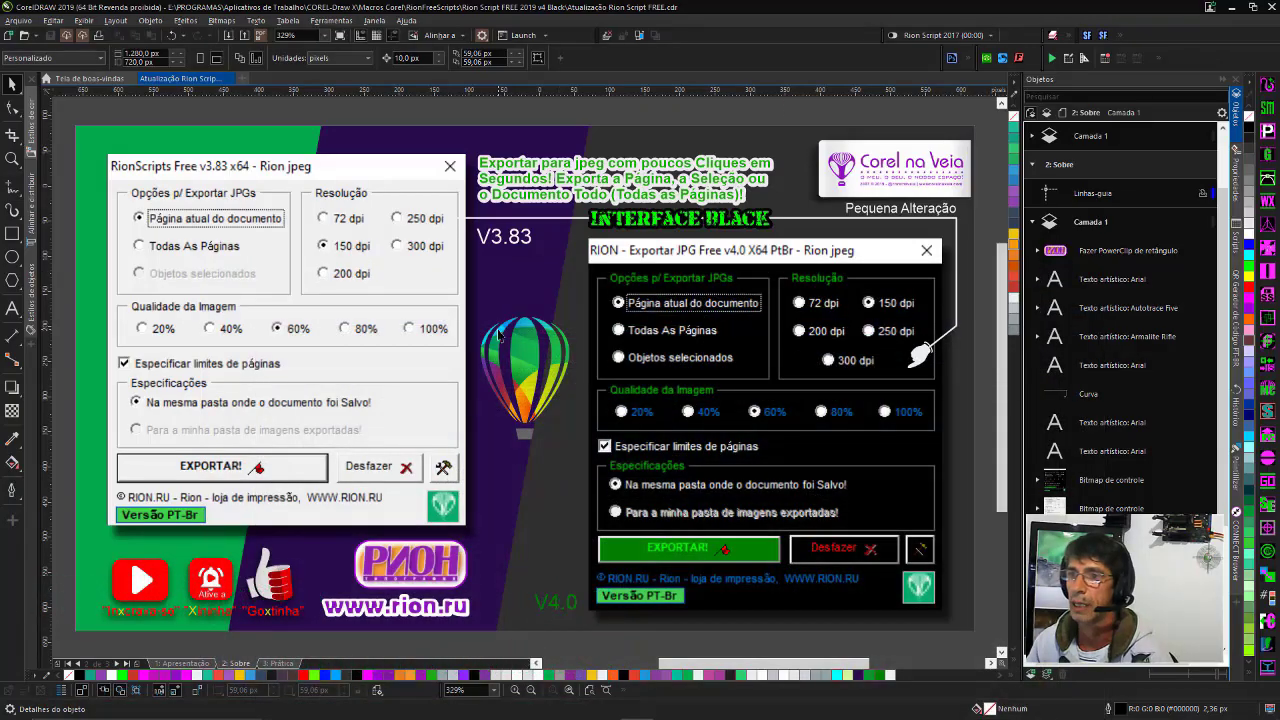
# Step: Select RionFreeJPeg2019.gms and Rjpg.ico and start adding them to an archive
pyautogui.hotkey('alt', 'Tab')
pyautogui.hotkey('alt', 'Tab')
pyautogui.hotkey('alt', 'Tab')
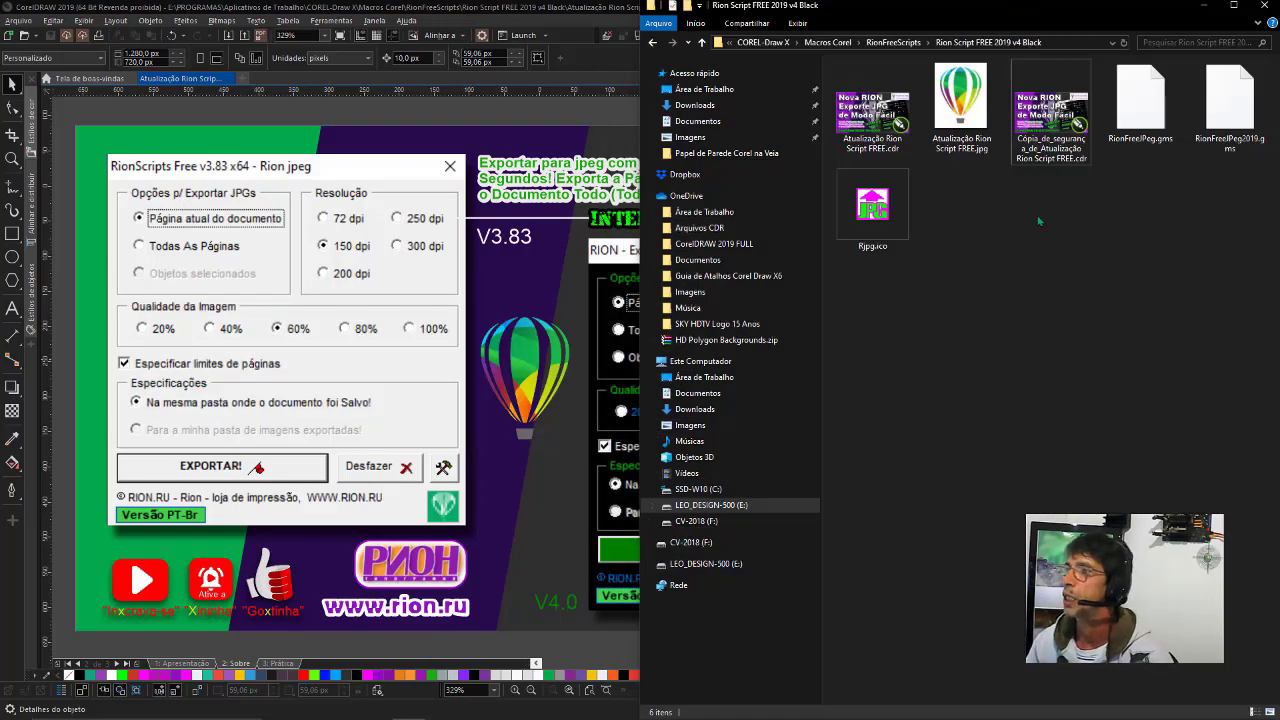
pyautogui.click(1230, 105)
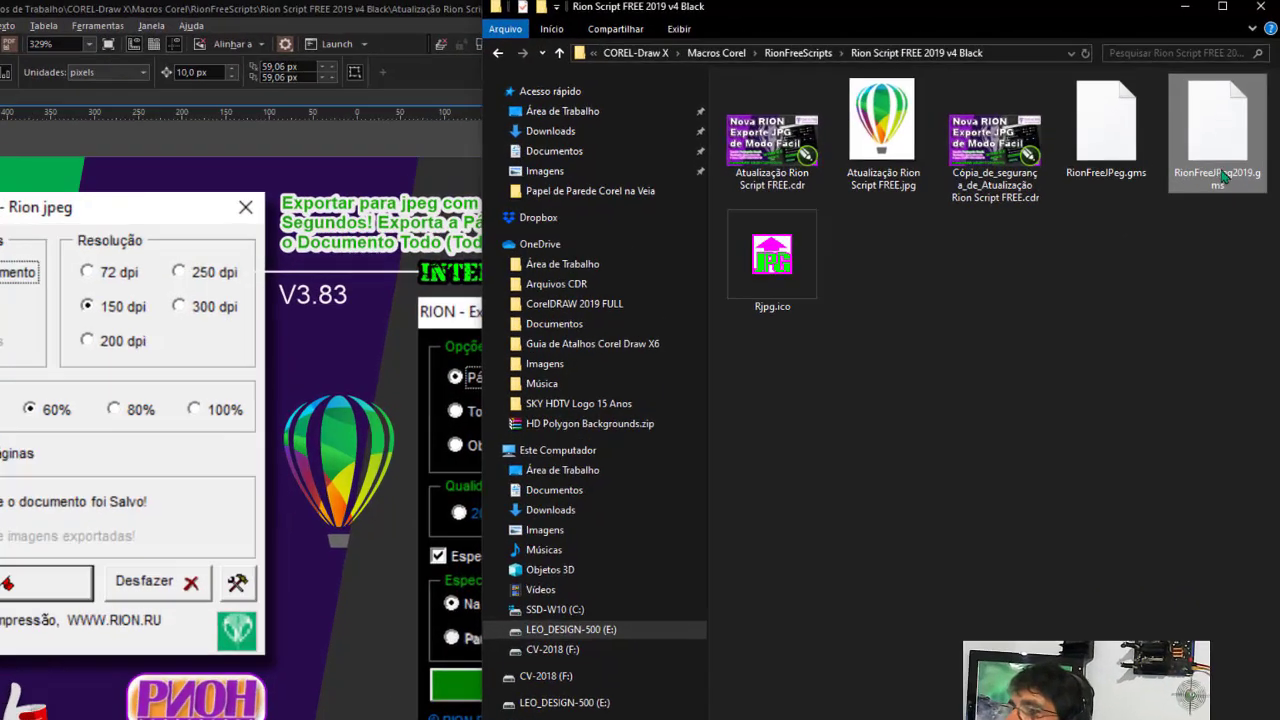
pyautogui.click(297, 500)
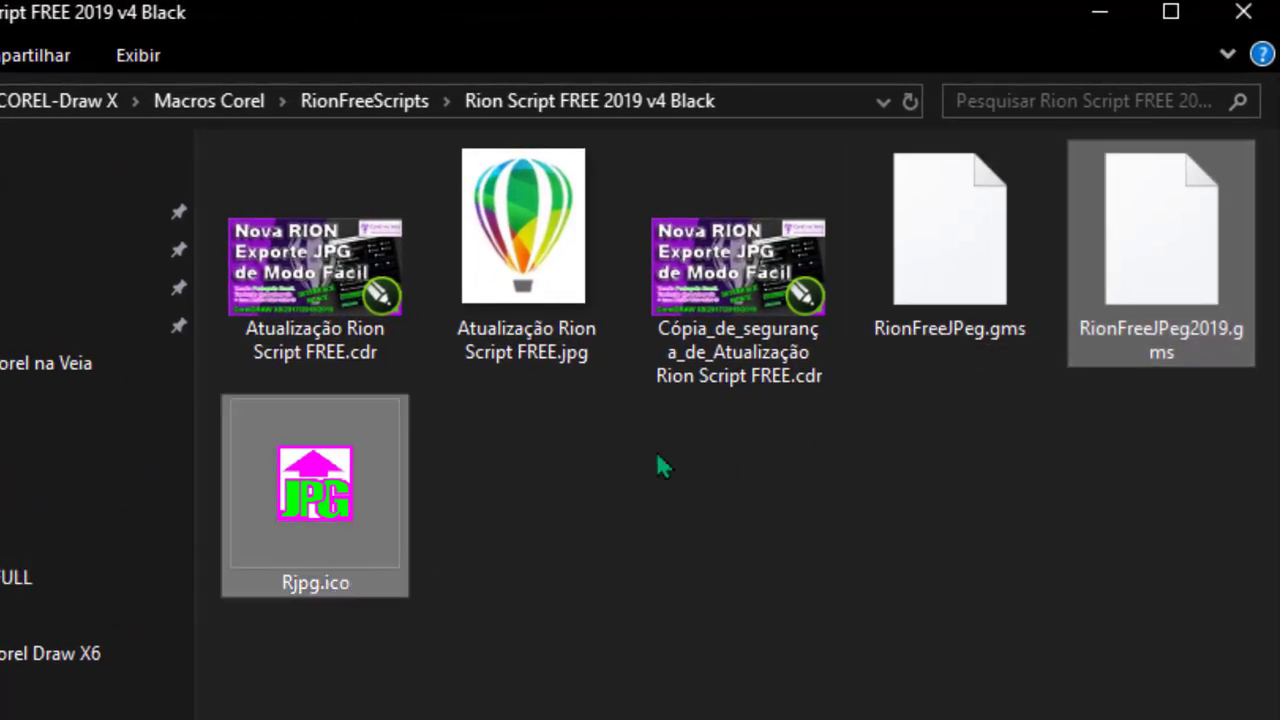
pyautogui.rightClick(312, 500)
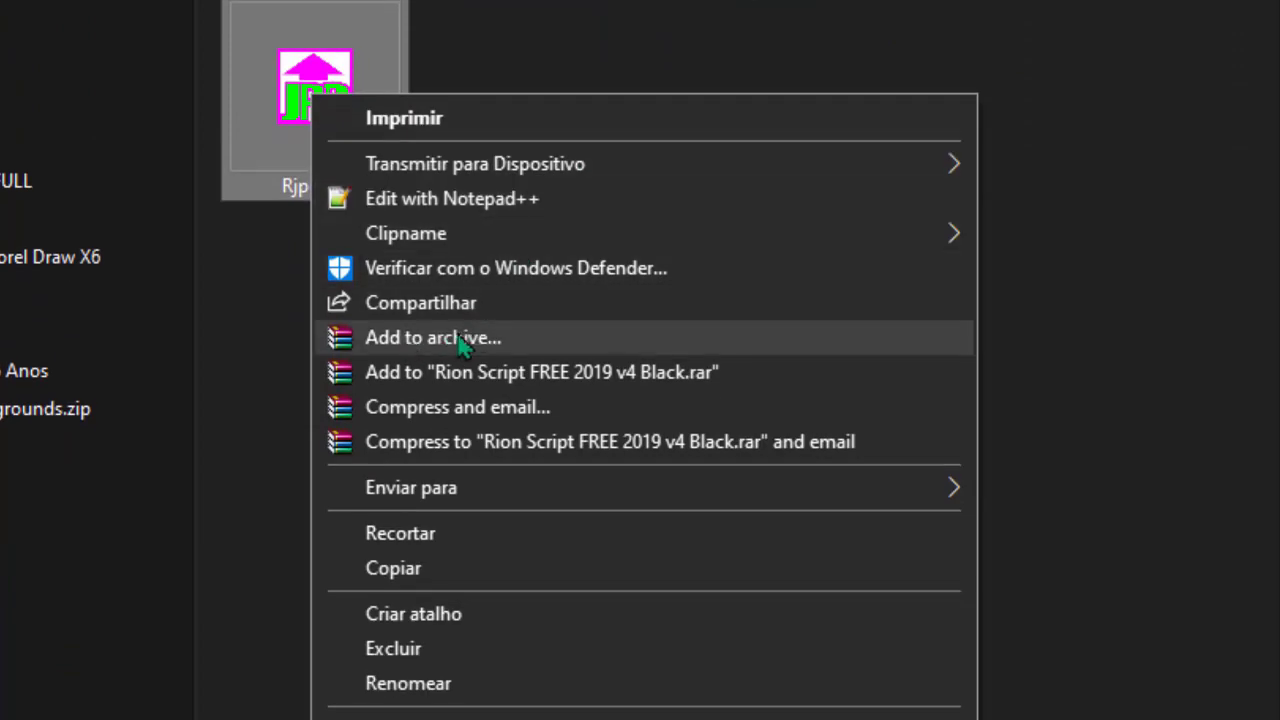
pyautogui.click(505, 340)
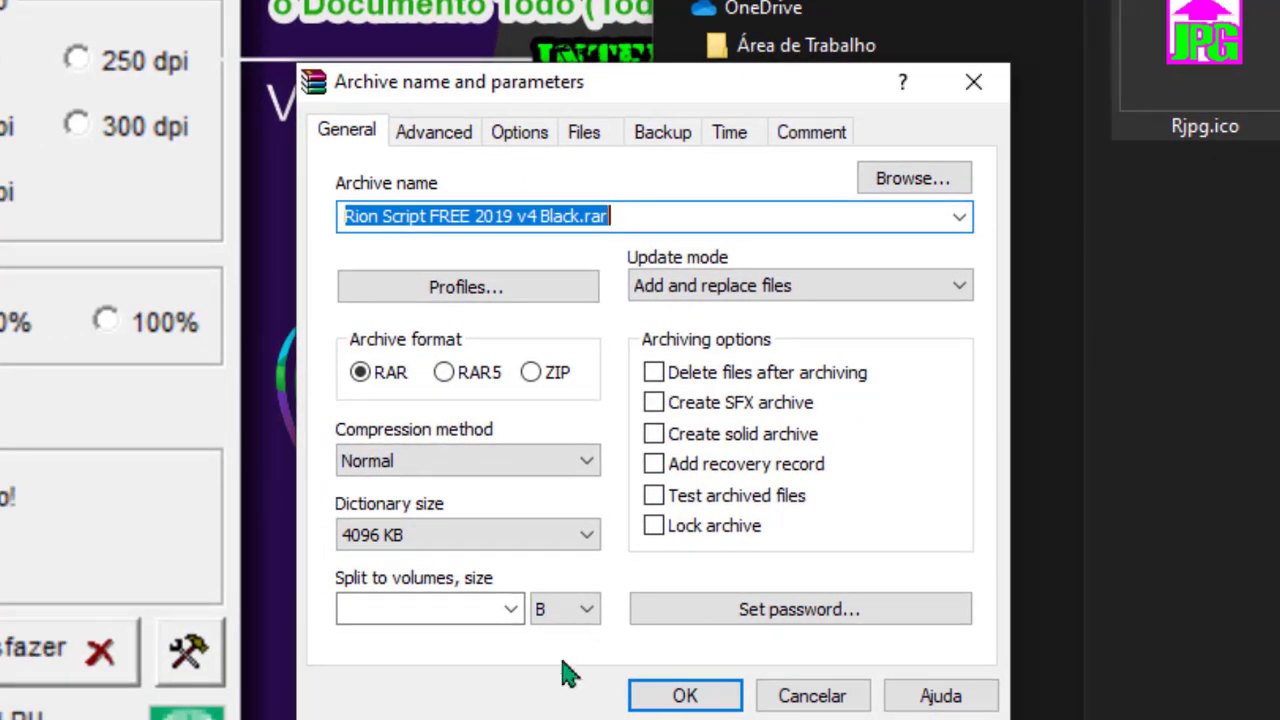
# Step: Enter and confirm the archive password, creating Rion Script FREE 2019 v4 Black.rar
pyautogui.click(782, 610)
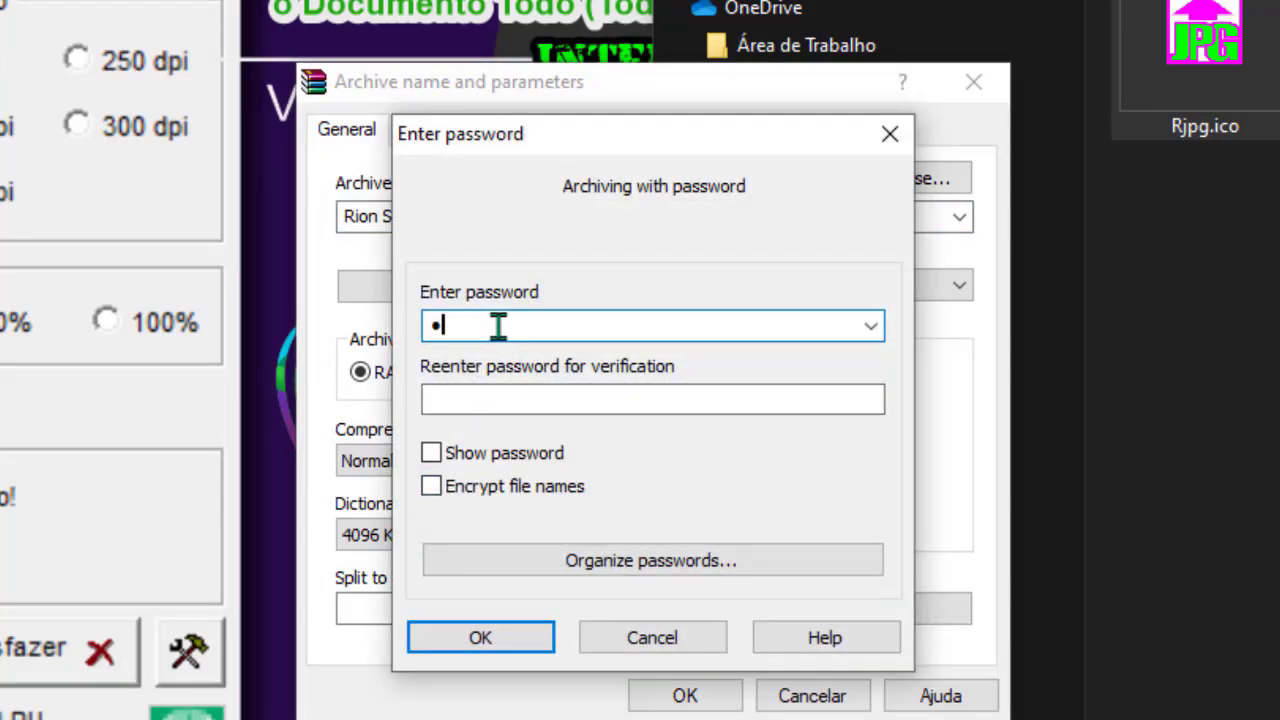
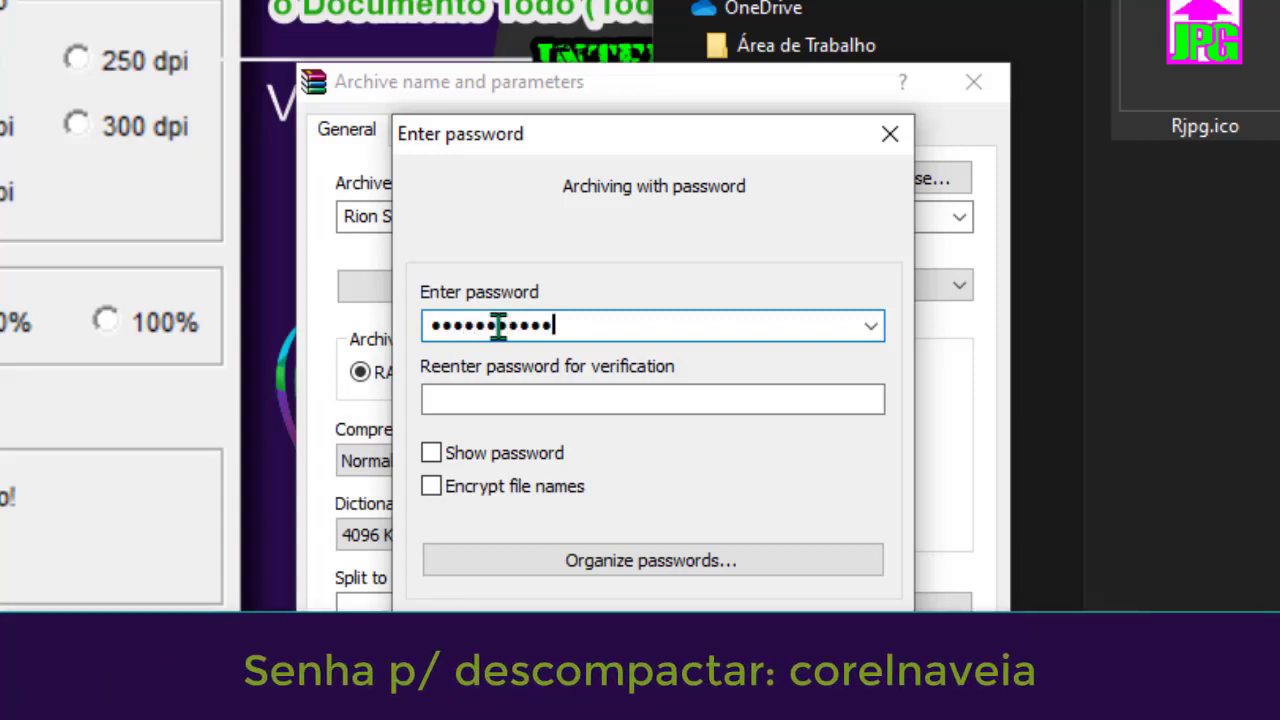
pyautogui.click(492, 401)
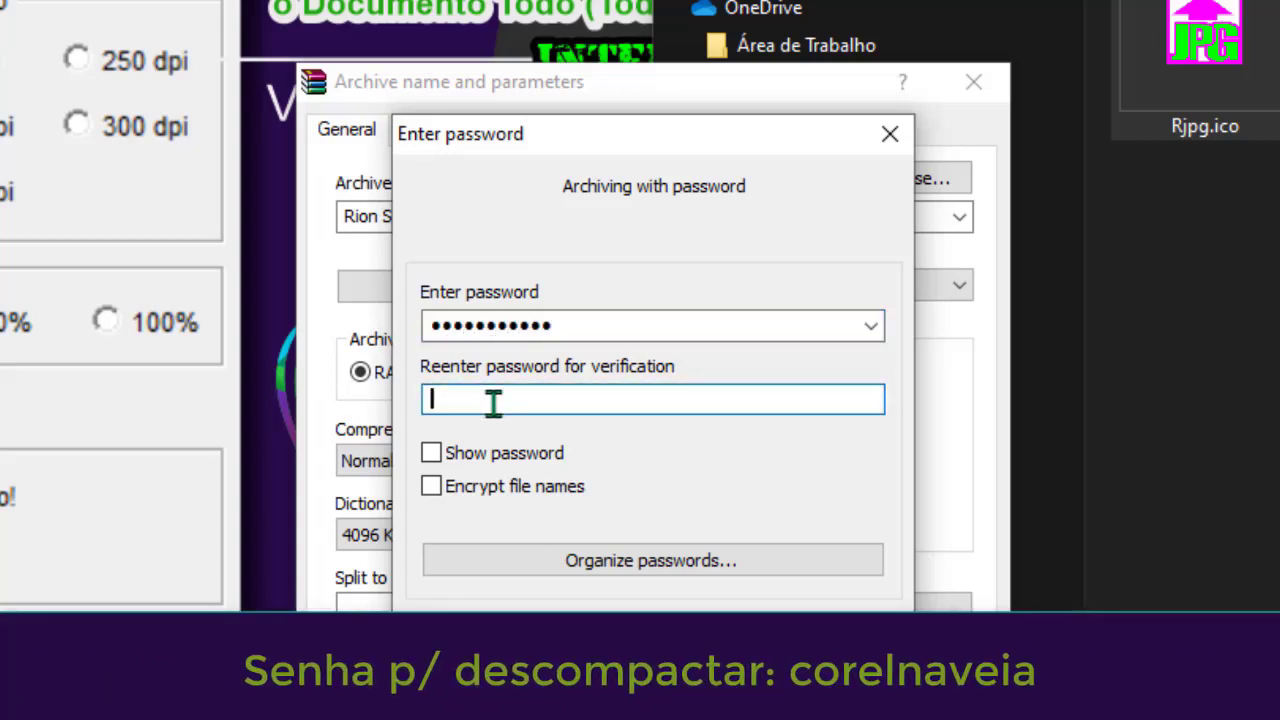
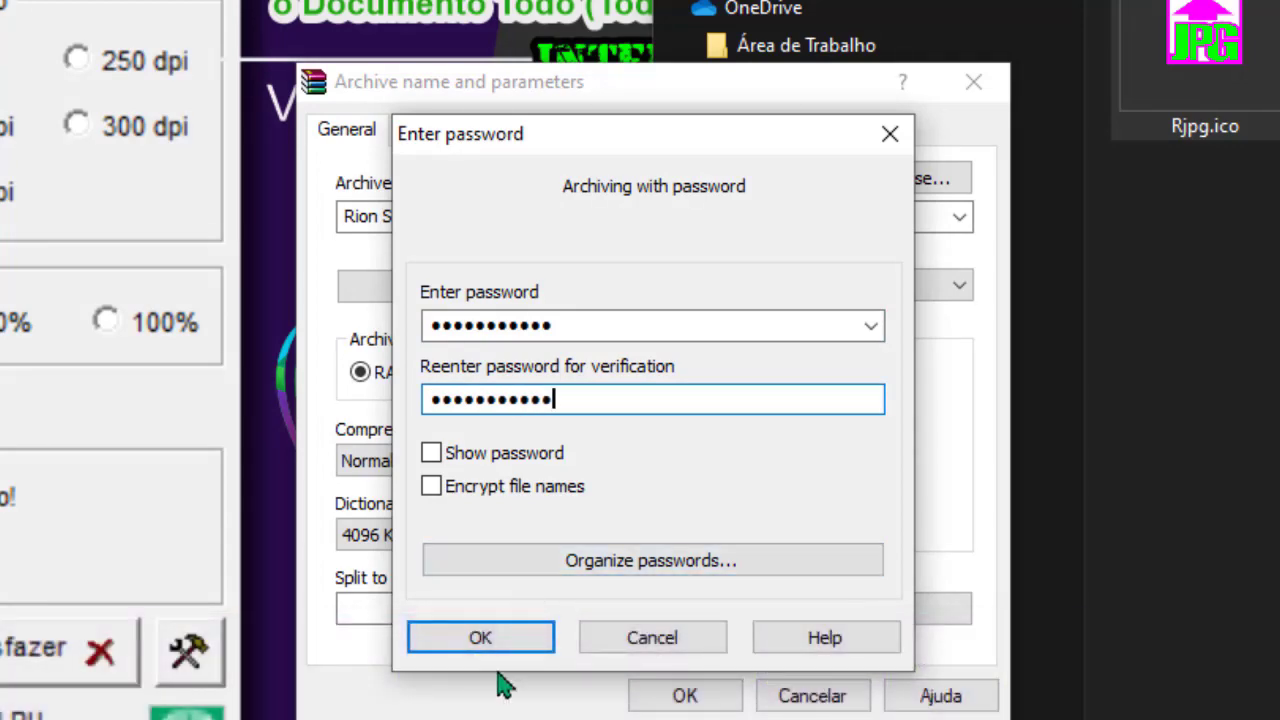
pyautogui.click(518, 640)
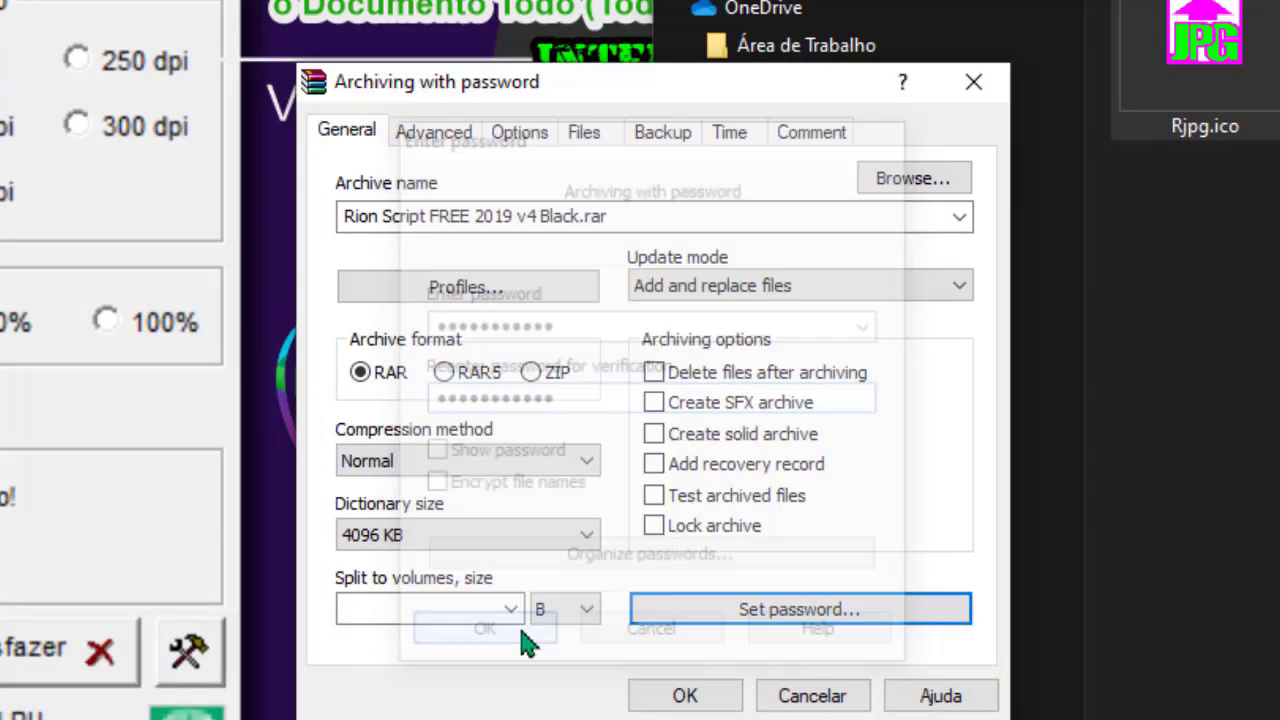
pyautogui.click(712, 694)
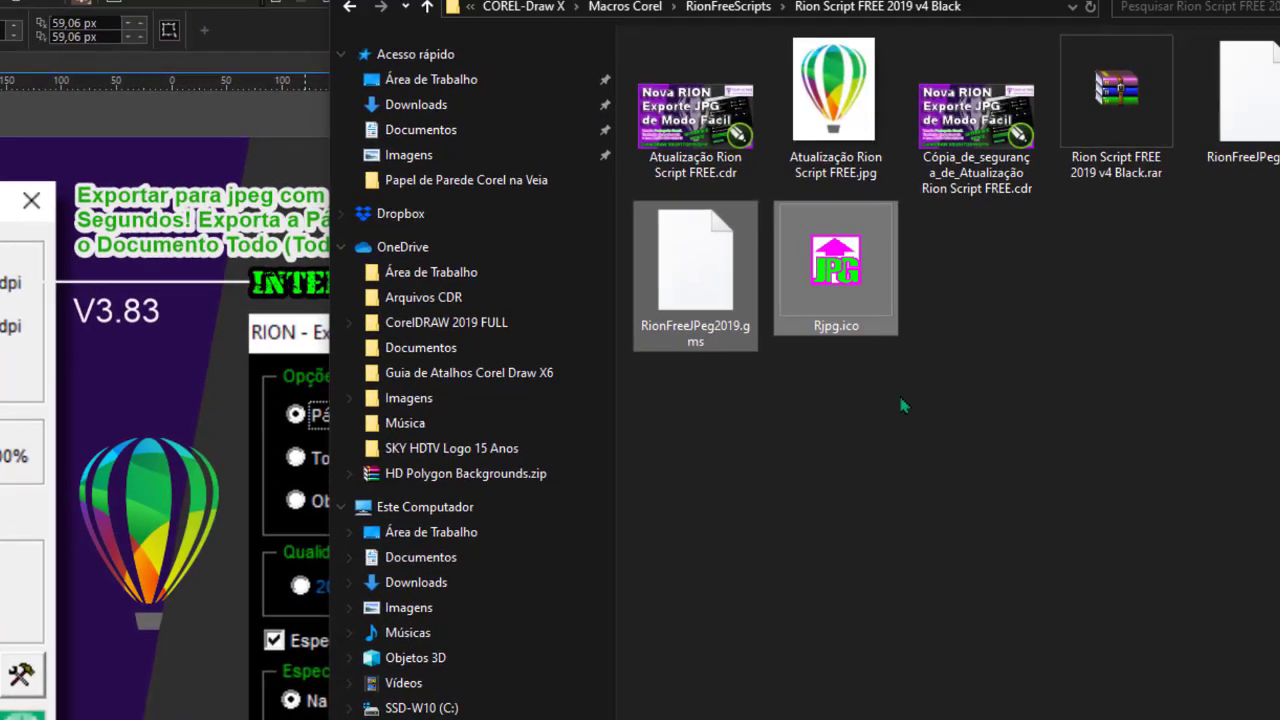
pyautogui.doubleClick(1127, 115)
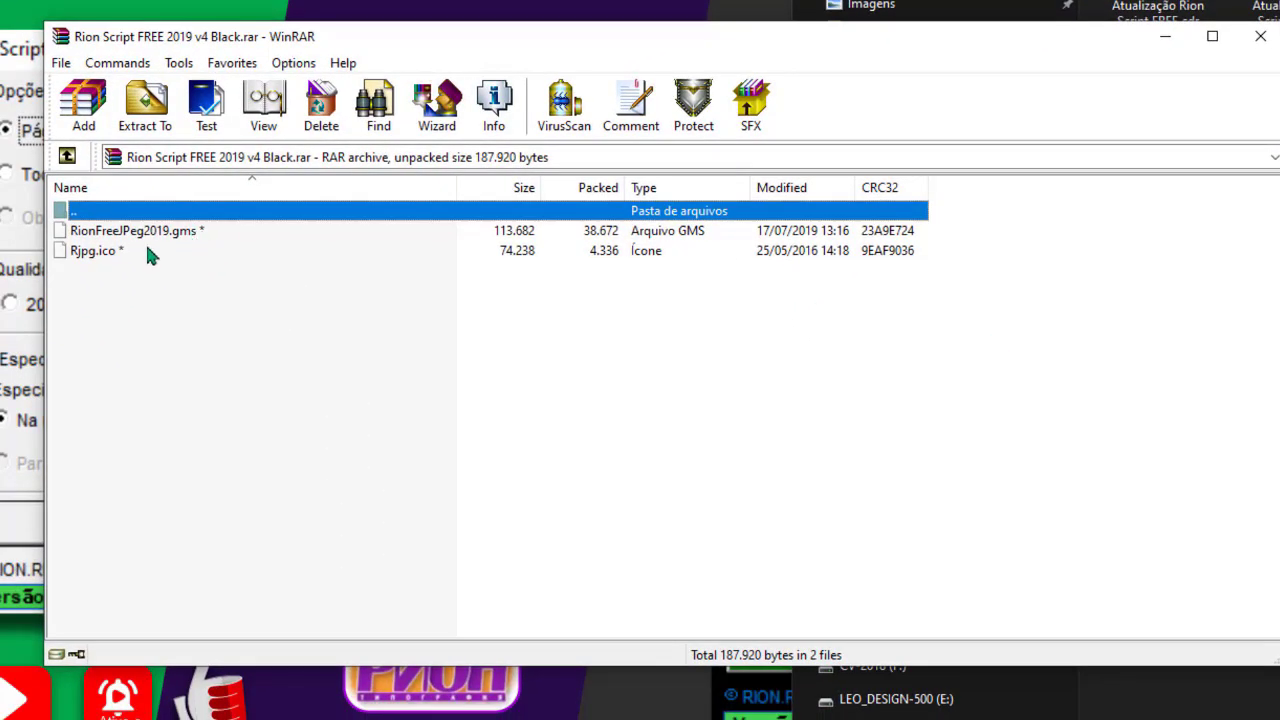
pyautogui.doubleClick(80, 252)
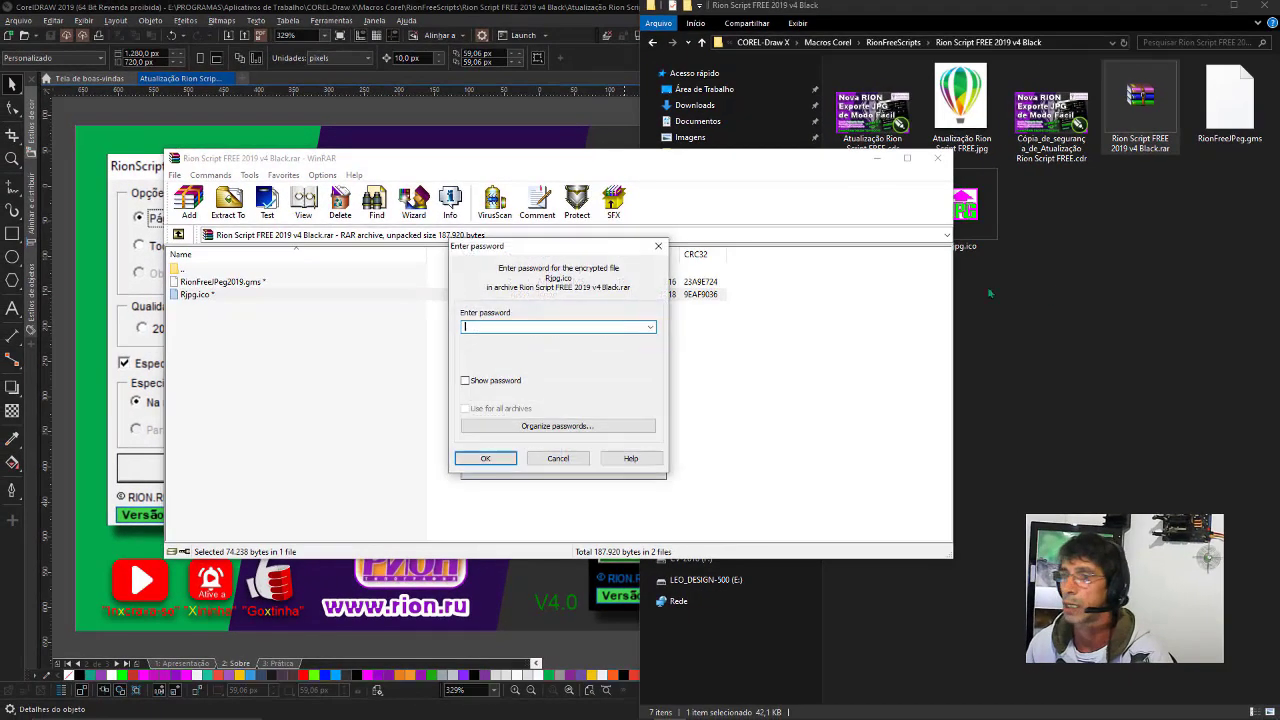
pyautogui.click(566, 460)
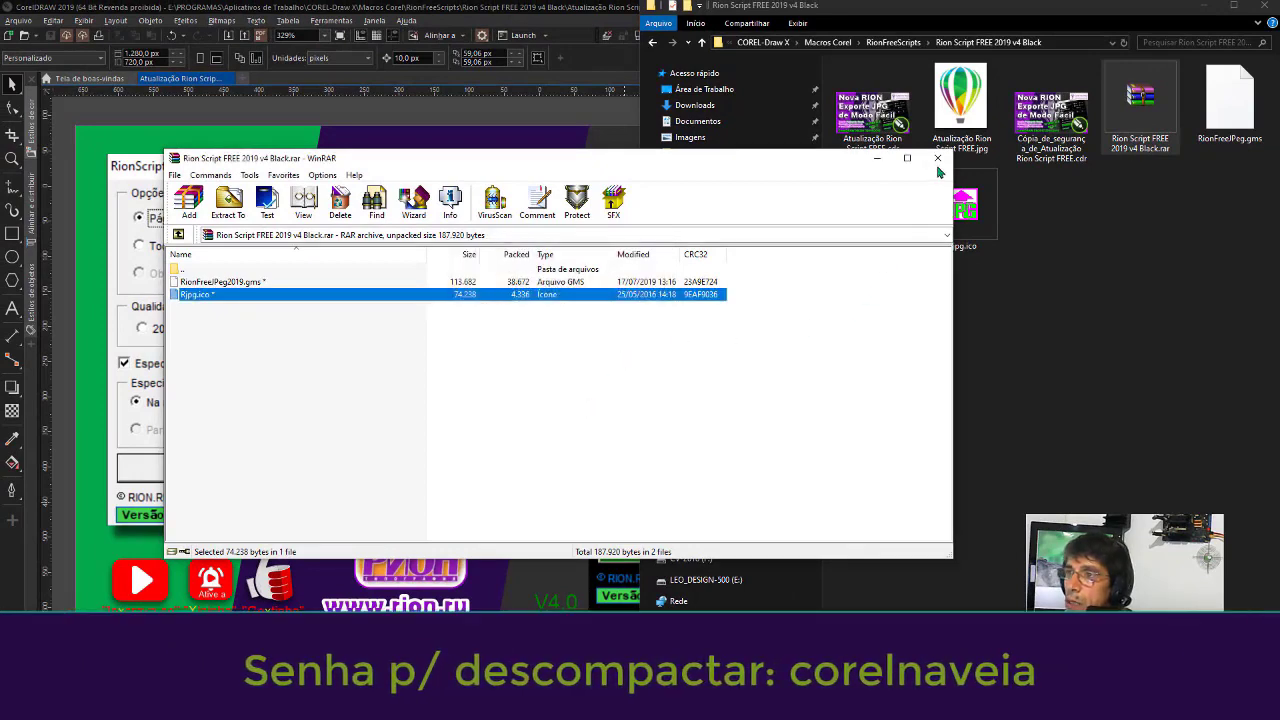
pyautogui.click(937, 158)
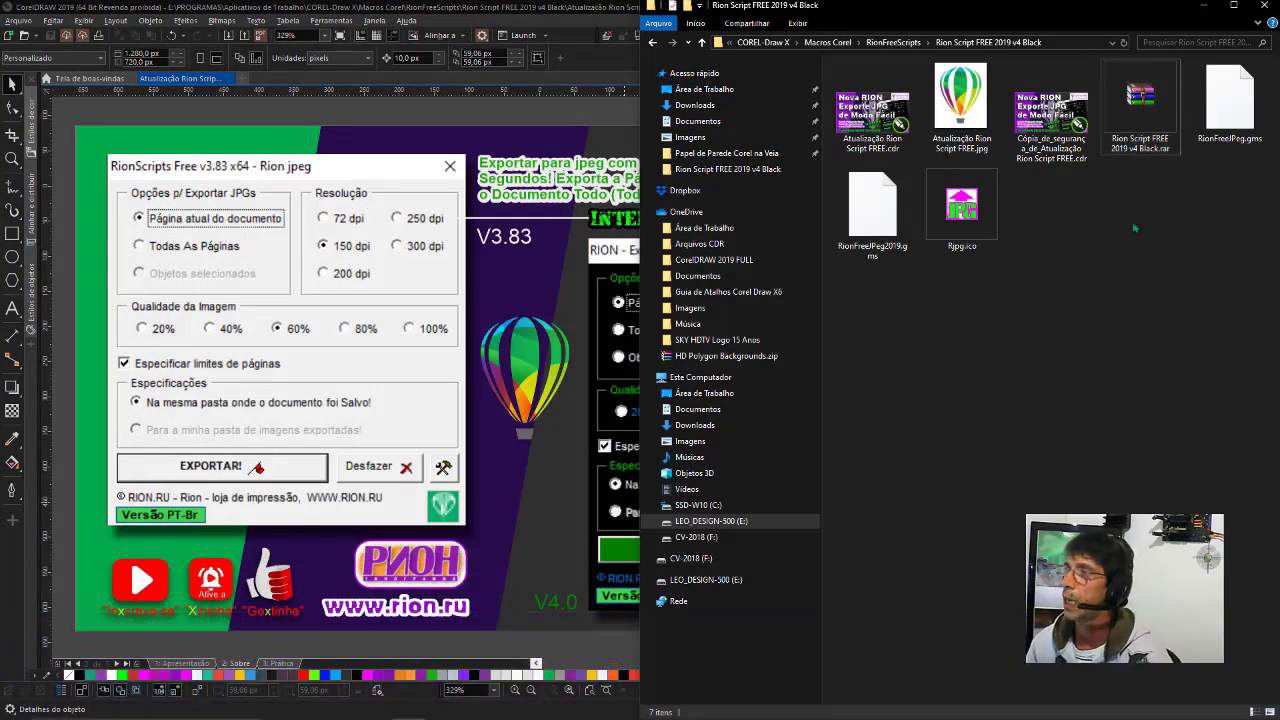
# Step: Minimize Explorer and go through pages 3: Prática and 2: Sobre to 1: Apresentação
pyautogui.click(1204, 8)
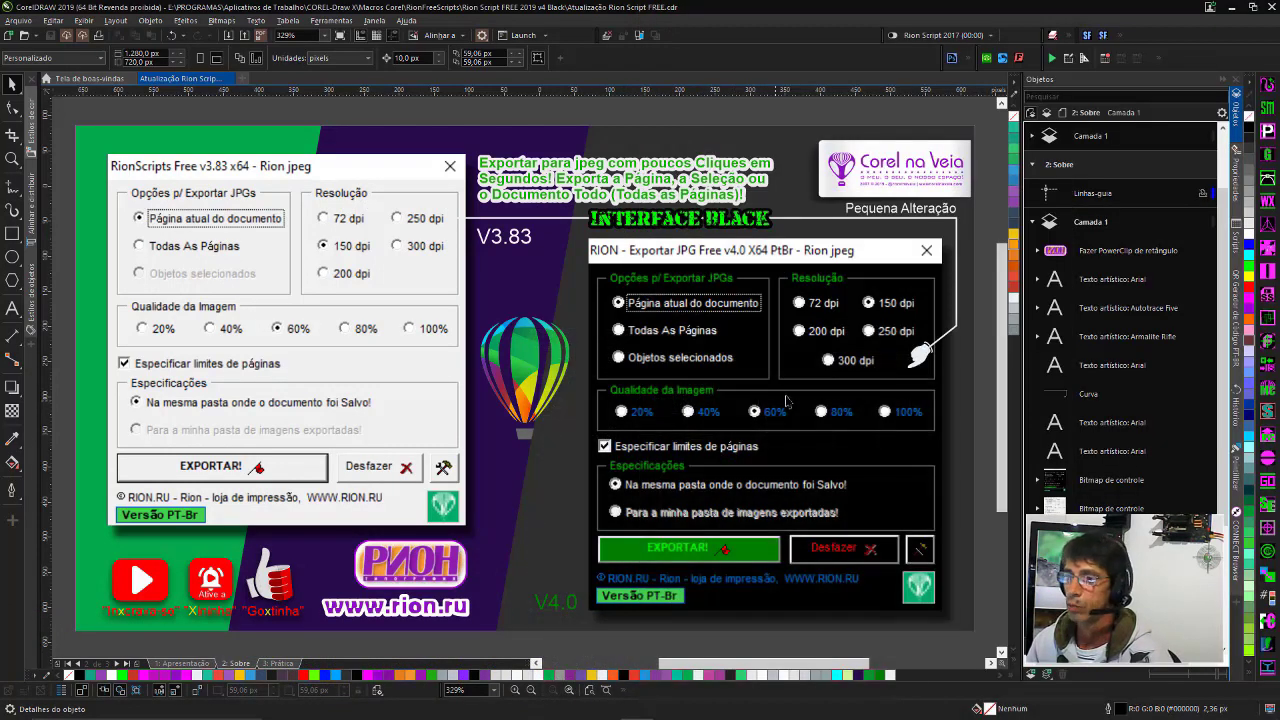
pyautogui.click(283, 664)
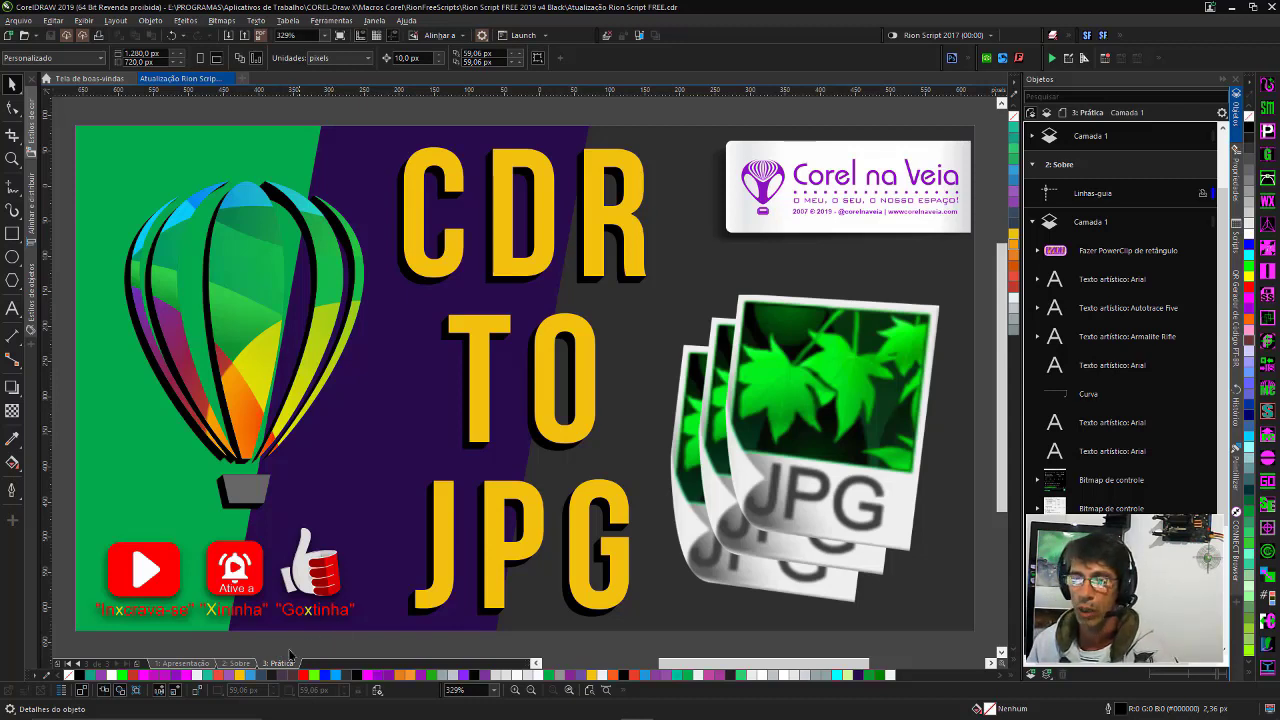
pyautogui.click(240, 663)
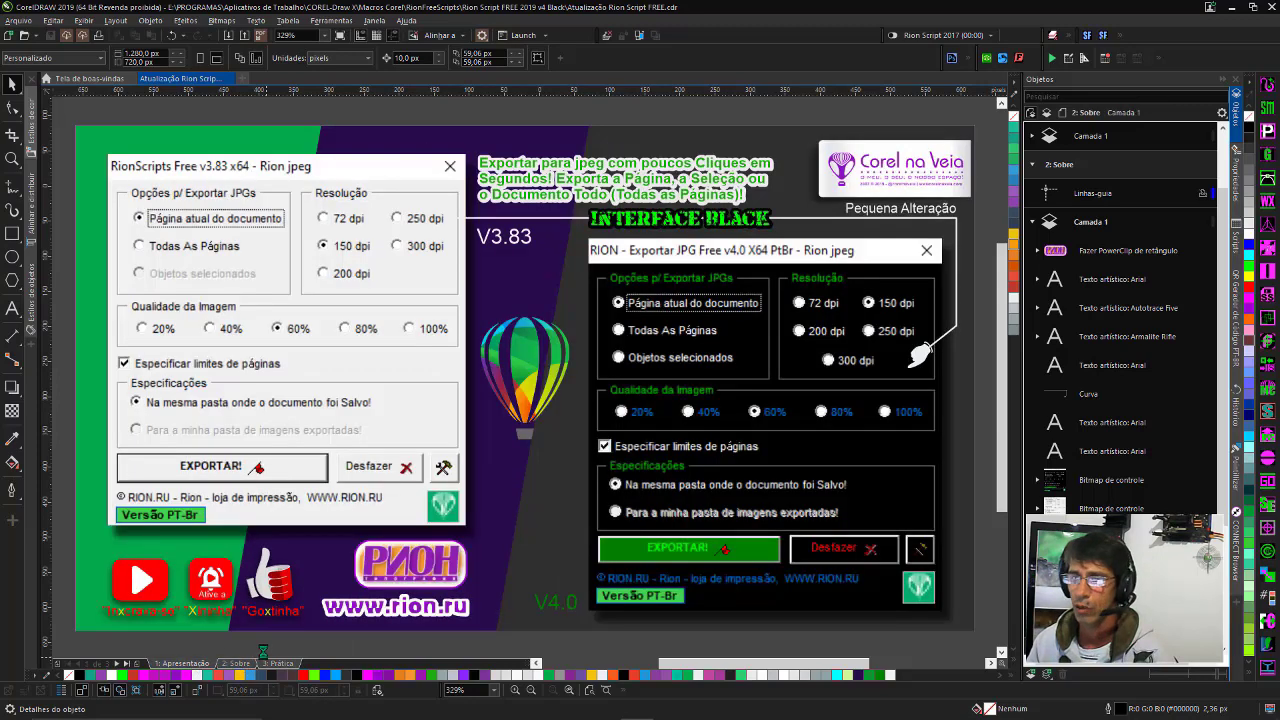
pyautogui.press('pageup')
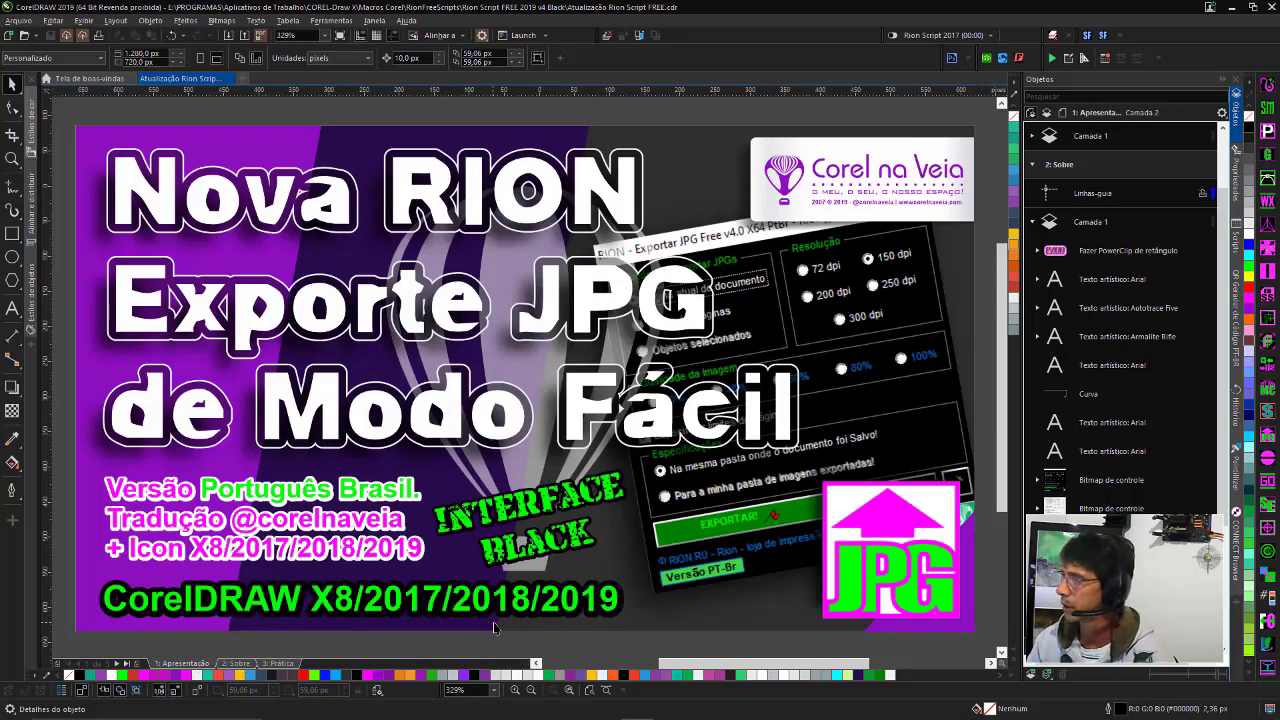